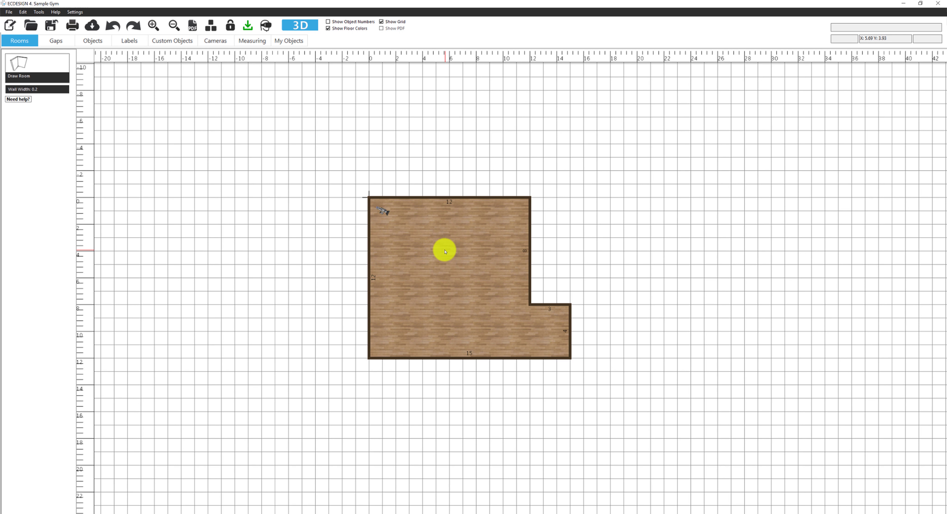
# Inspect the L-shaped room in 3D, check the navigation help, and return to the 2D floor plan
pyautogui.scroll(5, 552, 334)
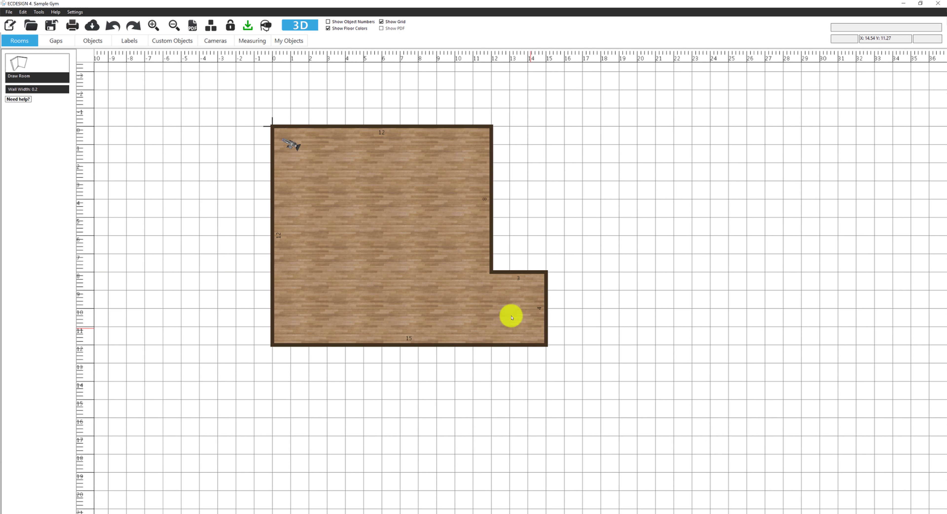
pyautogui.scroll(-3, 536, 318)
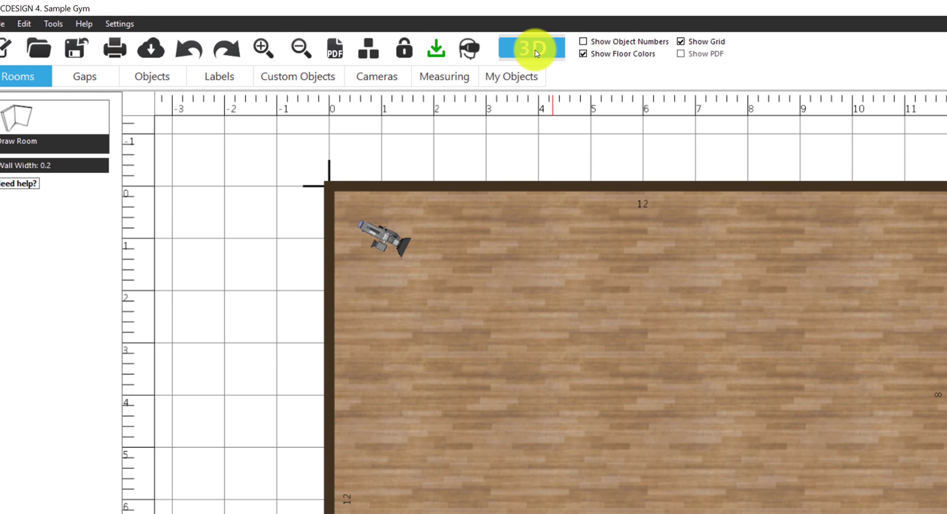
pyautogui.click(535, 50)
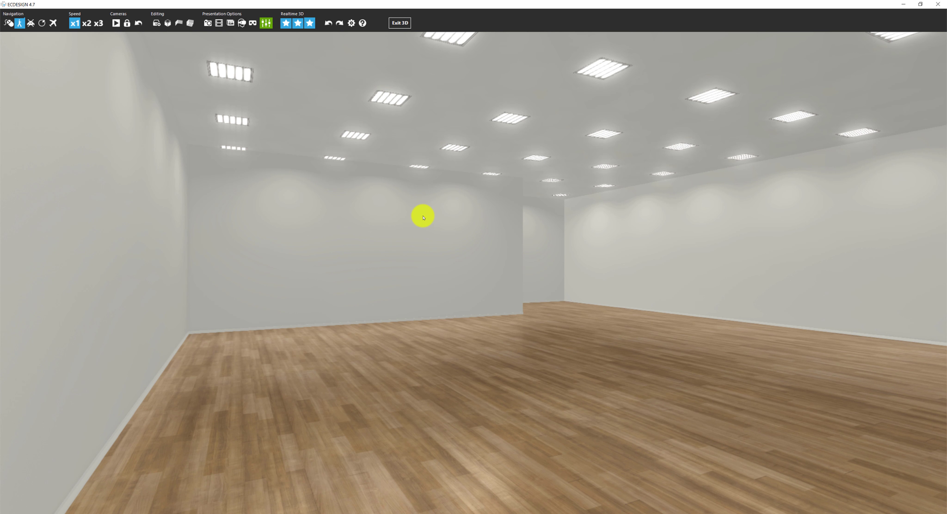
pyautogui.moveTo(423, 214); pyautogui.dragTo(323, 217)
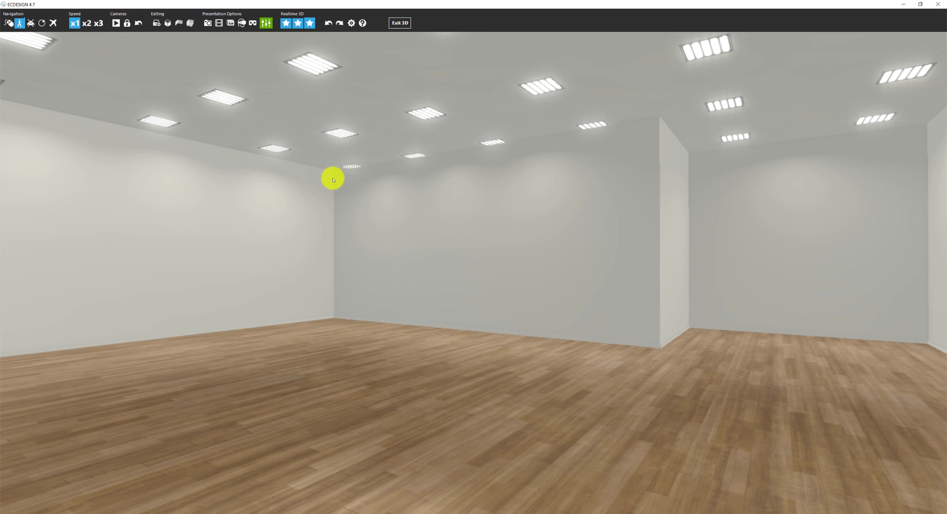
pyautogui.click(363, 24)
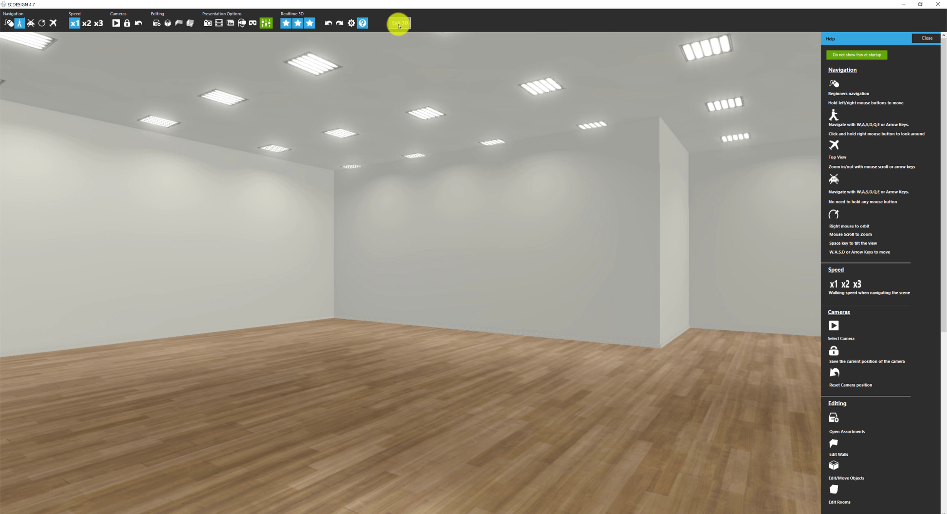
pyautogui.click(398, 24)
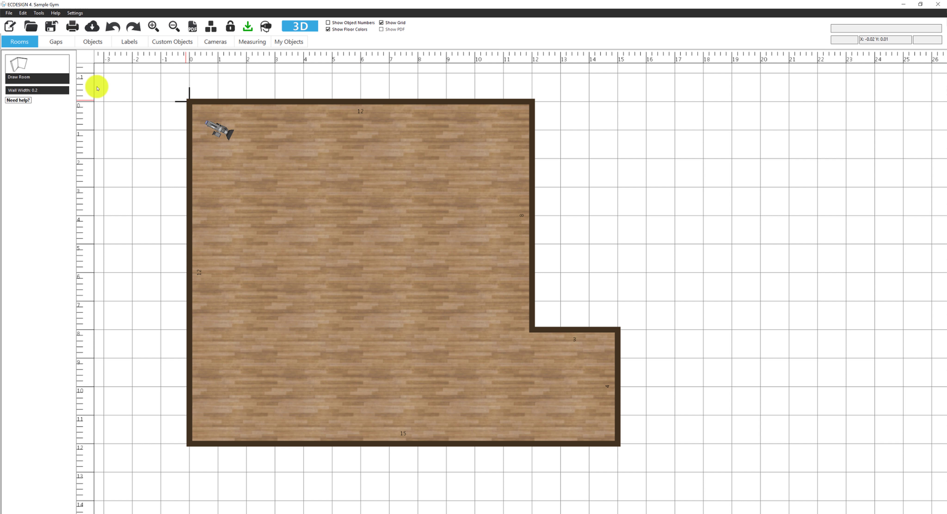
# Draw an adjoining room against the L-shaped room's stepped walls, with outer sides of 8, 12 and 5
pyautogui.click(24, 66)
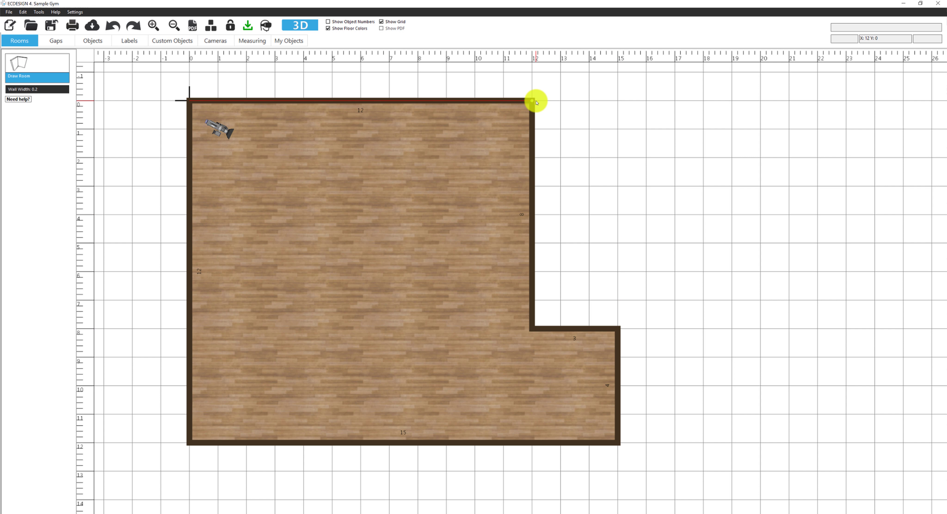
pyautogui.moveTo(536, 102)
pyautogui.mouseDown()
pyautogui.moveTo(764, 103)
pyautogui.moveTo(750, 423)
pyautogui.moveTo(759, 440)
pyautogui.moveTo(621, 446)
pyautogui.mouseUp()
pyautogui.click(620, 446)
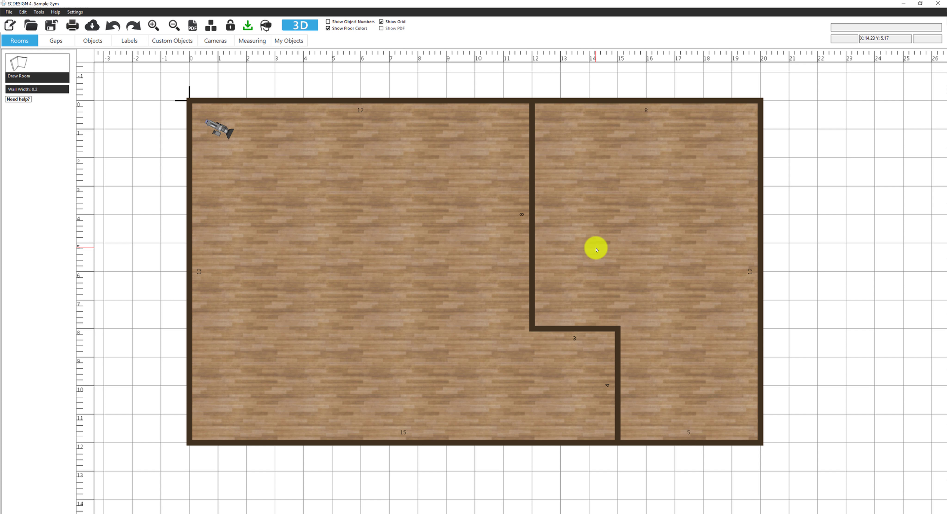
# Check the properties of the original and adjoining rooms separately, and save the project
pyautogui.click(472, 231)
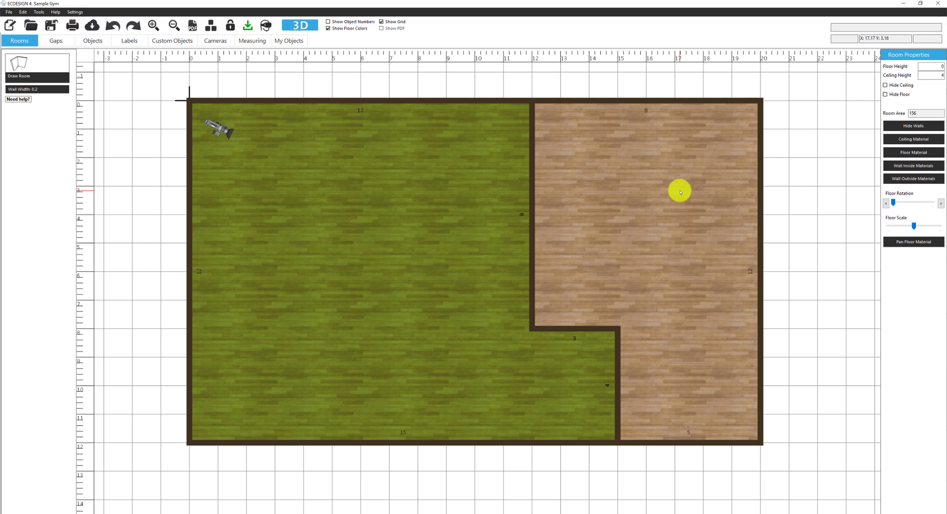
pyautogui.click(680, 192)
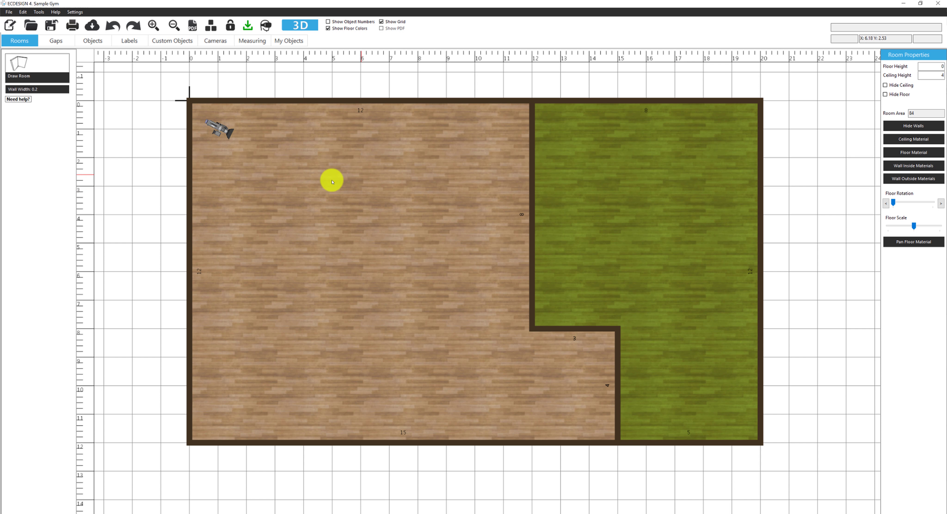
pyautogui.click(140, 188)
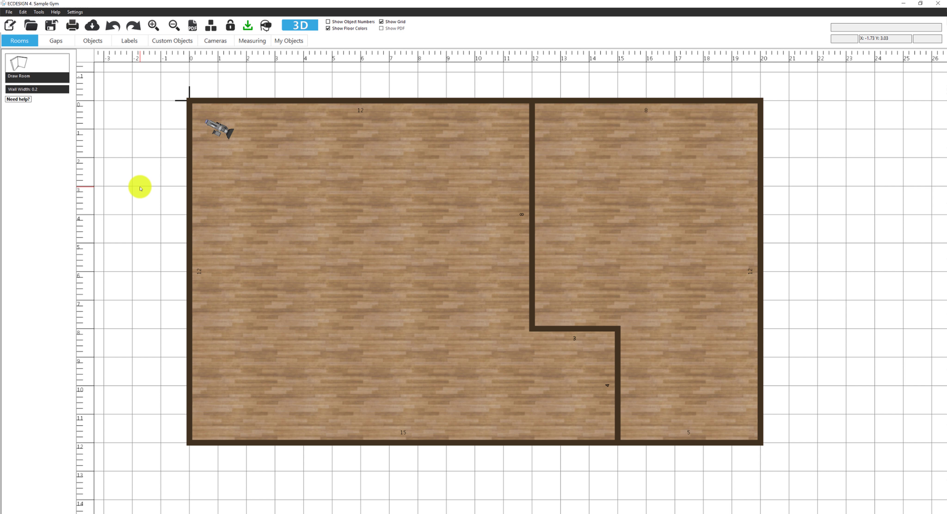
pyautogui.hotkey('ctrl', 's')
# Draw a freestanding partition inward from the midpoint of the original room's upper wall and shorten it to about 4.21
pyautogui.click(27, 65)
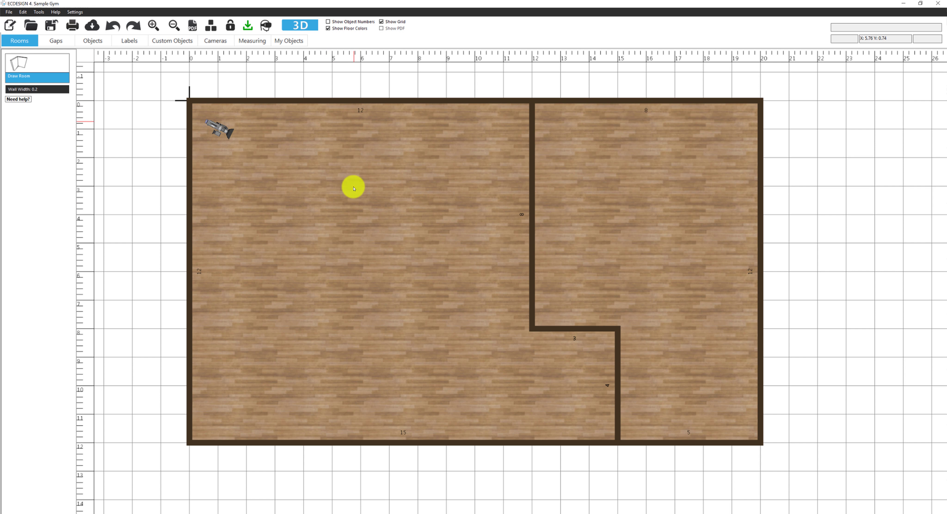
pyautogui.moveTo(361, 100); pyautogui.dragTo(363, 240)
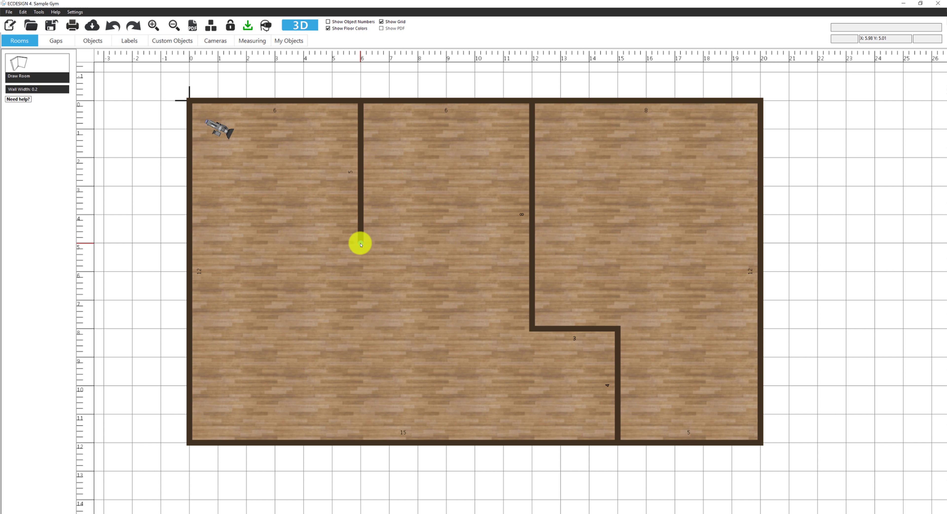
pyautogui.moveTo(360, 245); pyautogui.dragTo(360, 220)
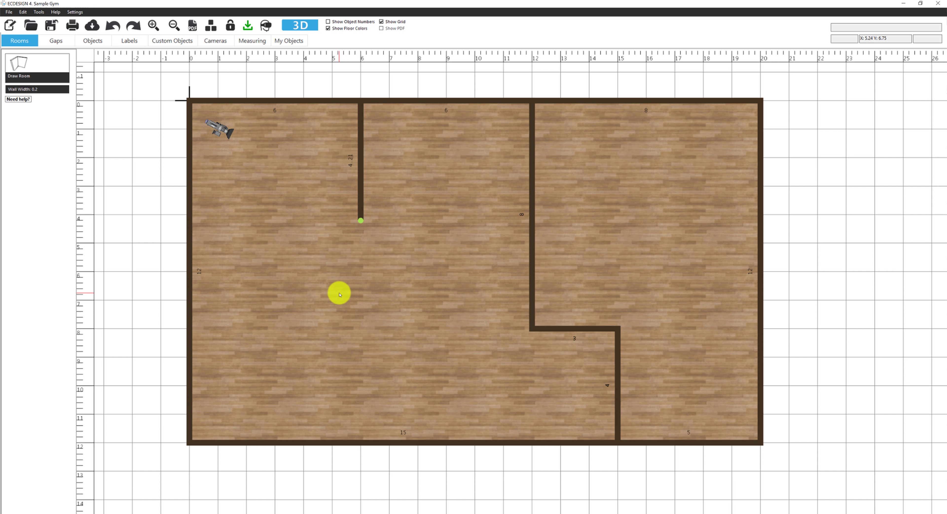
pyautogui.click(347, 295)
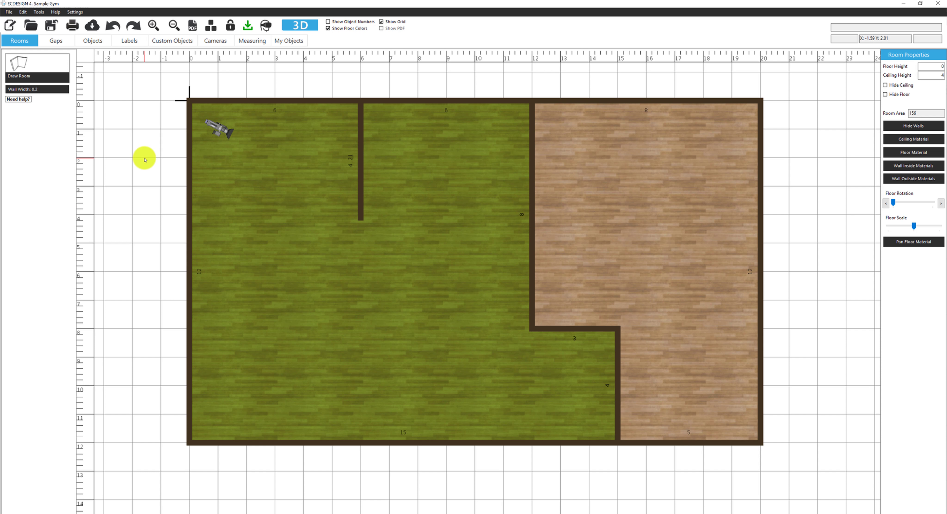
pyautogui.click(144, 160)
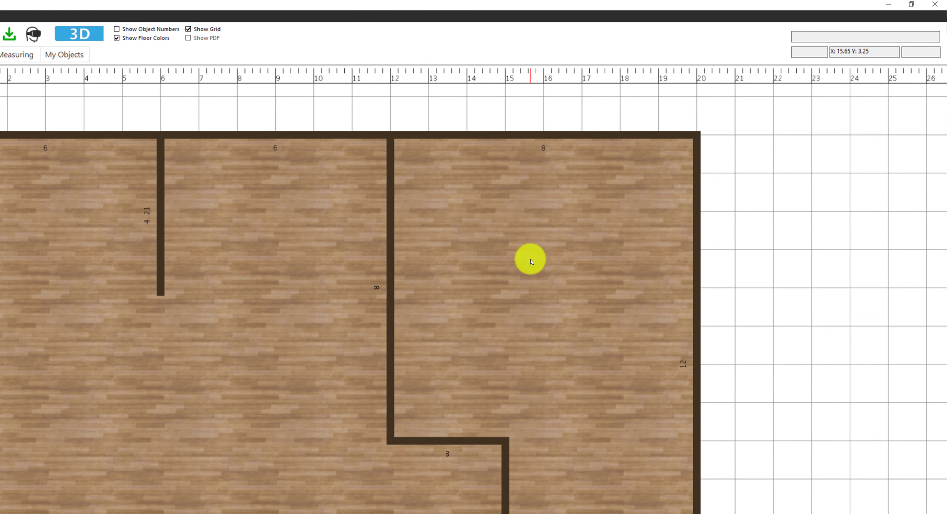
# Apply the Stone Tiles 1 material to the adjoining room's floor
pyautogui.click(531, 262)
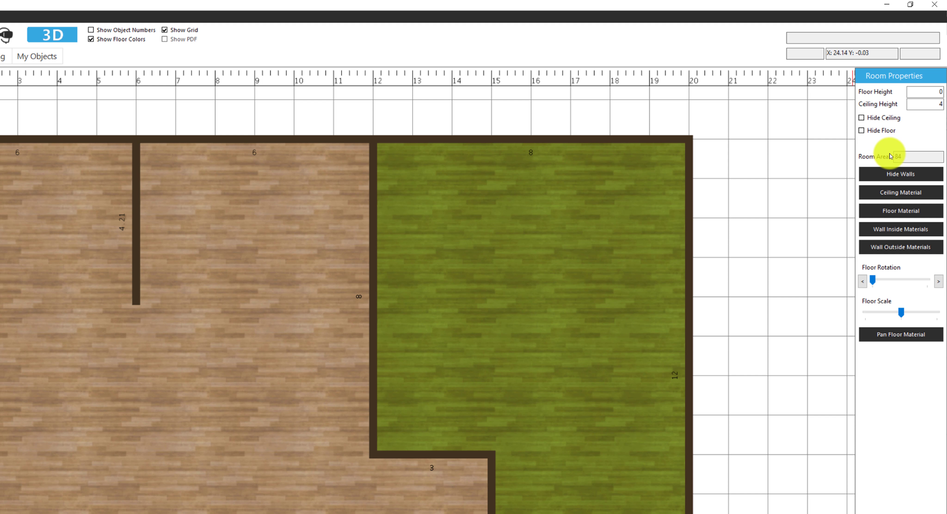
pyautogui.click(894, 216)
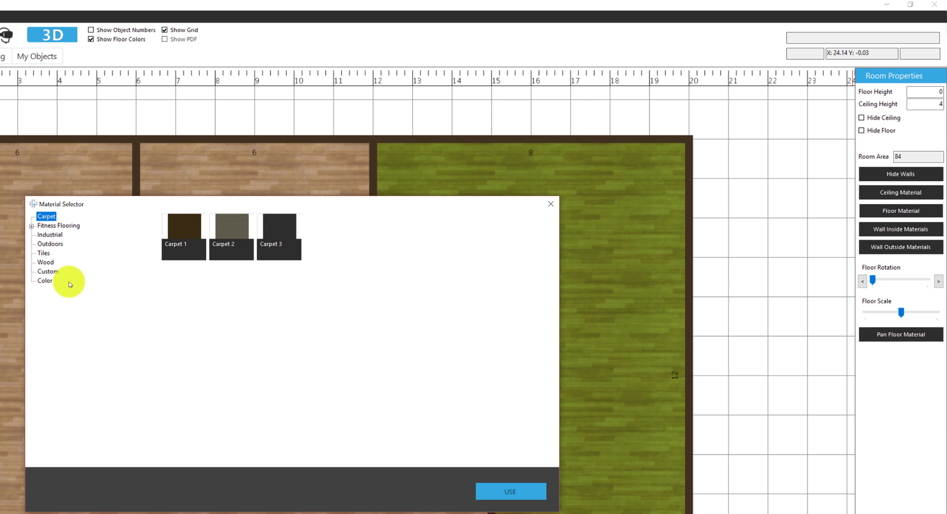
pyautogui.click(43, 254)
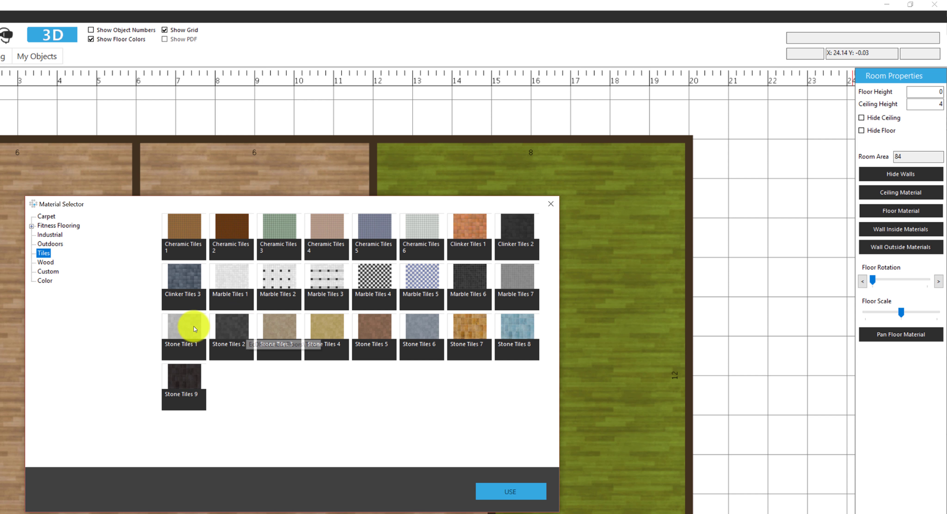
pyautogui.click(184, 323)
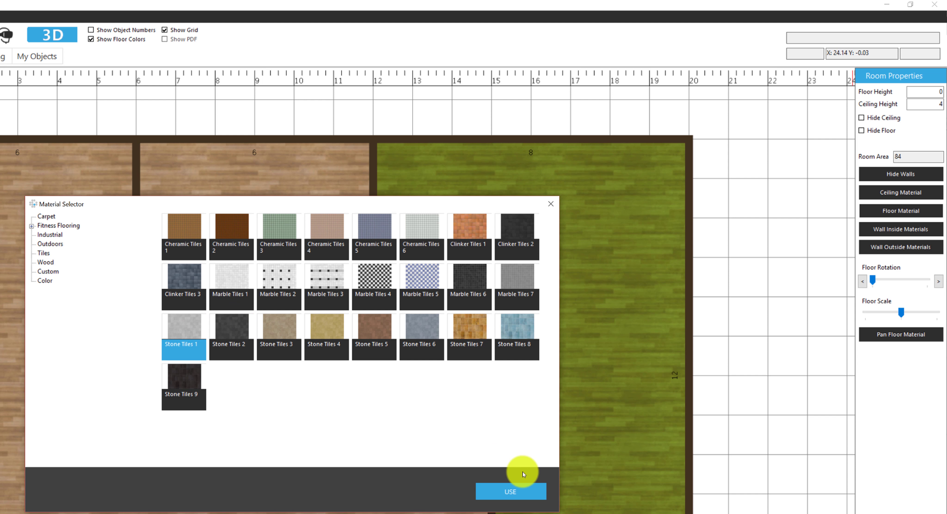
pyautogui.click(529, 492)
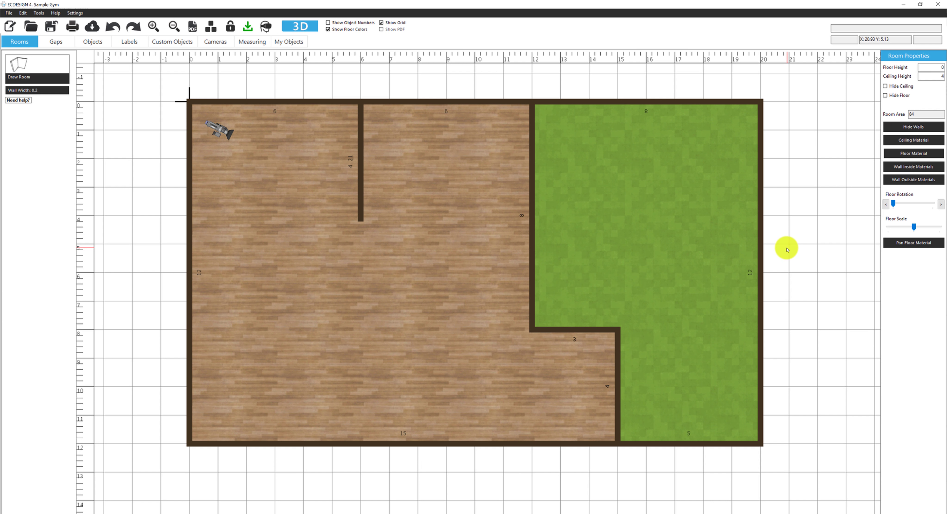
pyautogui.click(726, 342)
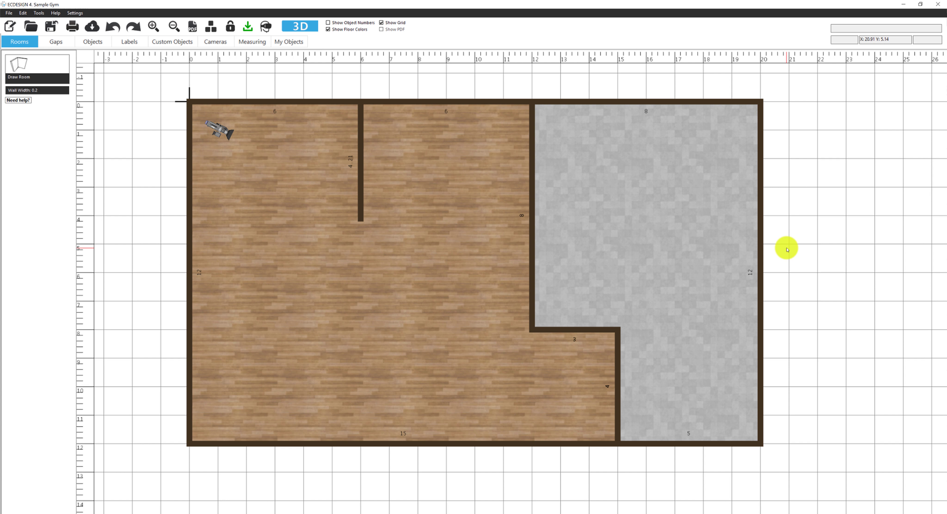
# Set the adjoining room's ceiling height to 3 and check the area of both rooms
pyautogui.click(686, 238)
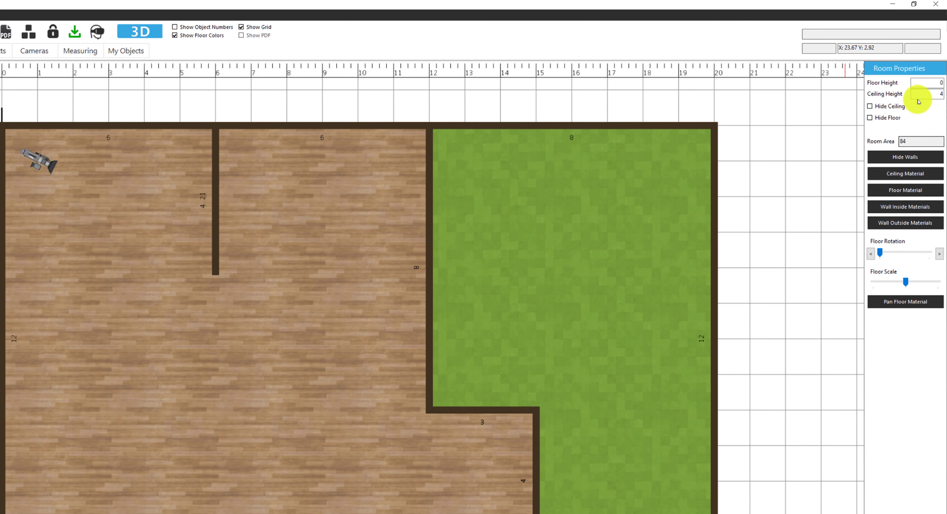
pyautogui.doubleClick(924, 93)
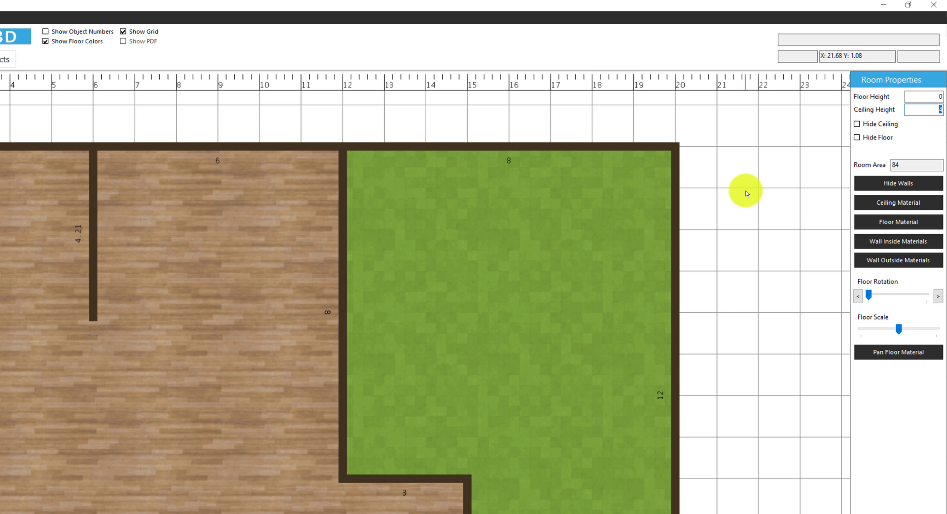
pyautogui.write('3')
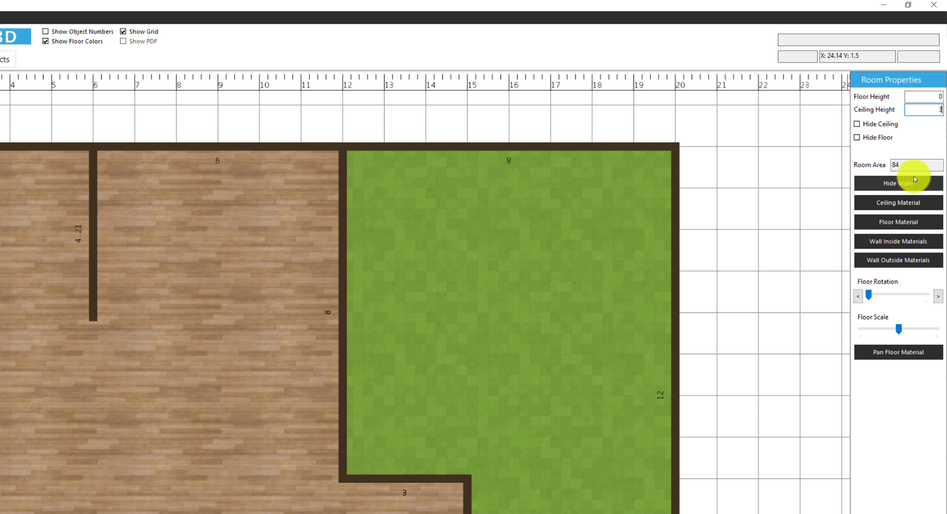
pyautogui.moveTo(911, 167); pyautogui.dragTo(875, 167)
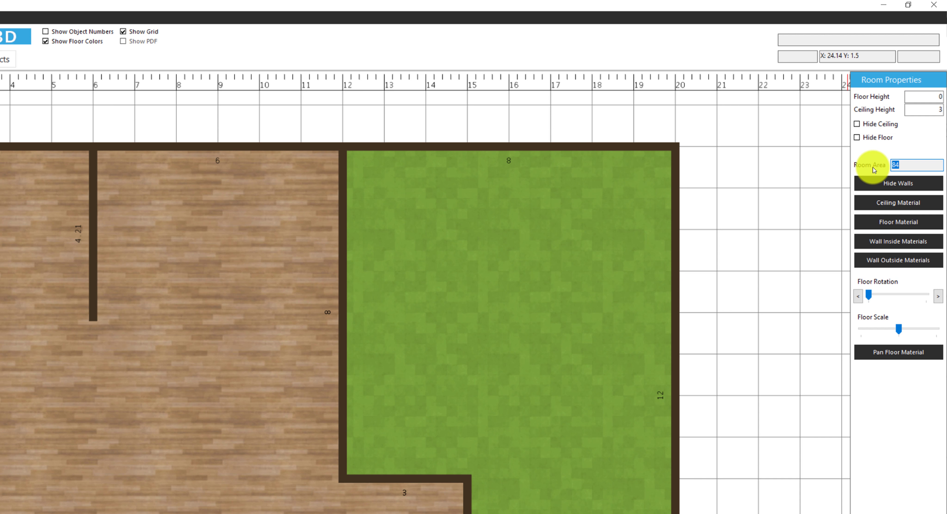
pyautogui.click(279, 368)
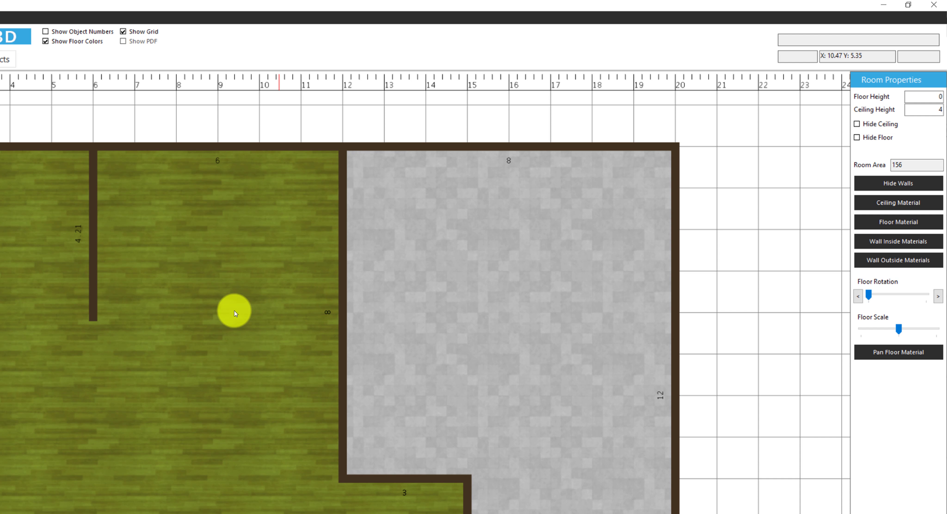
# Apply the pale blue colour to the inside walls of the adjoining tiled room
pyautogui.click(447, 302)
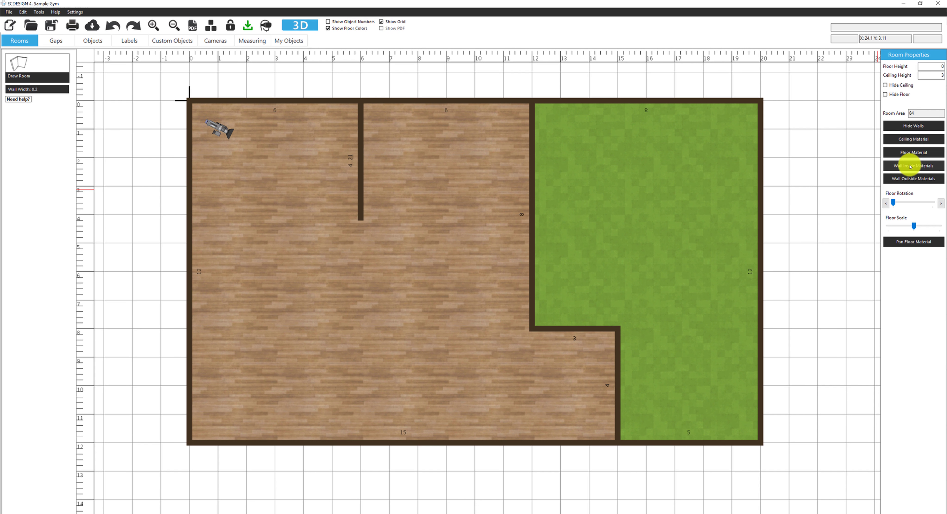
pyautogui.click(910, 166)
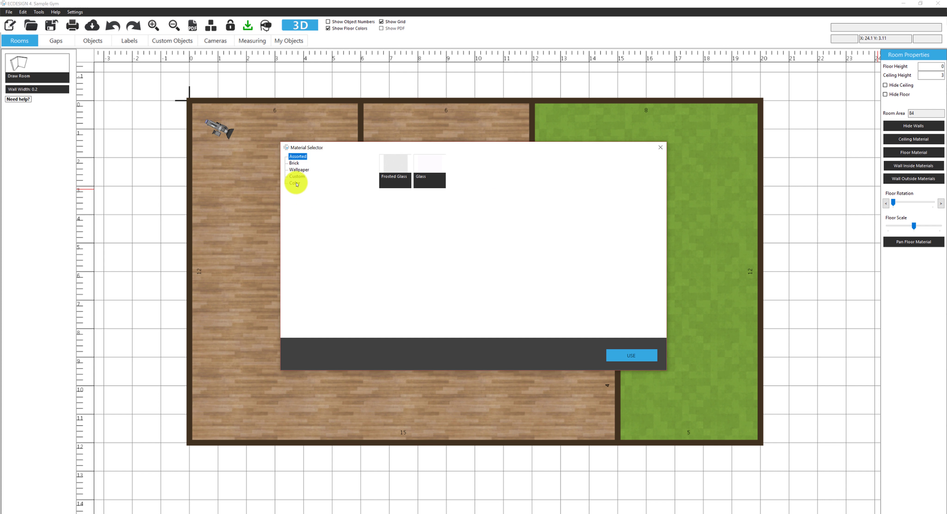
pyautogui.click(296, 184)
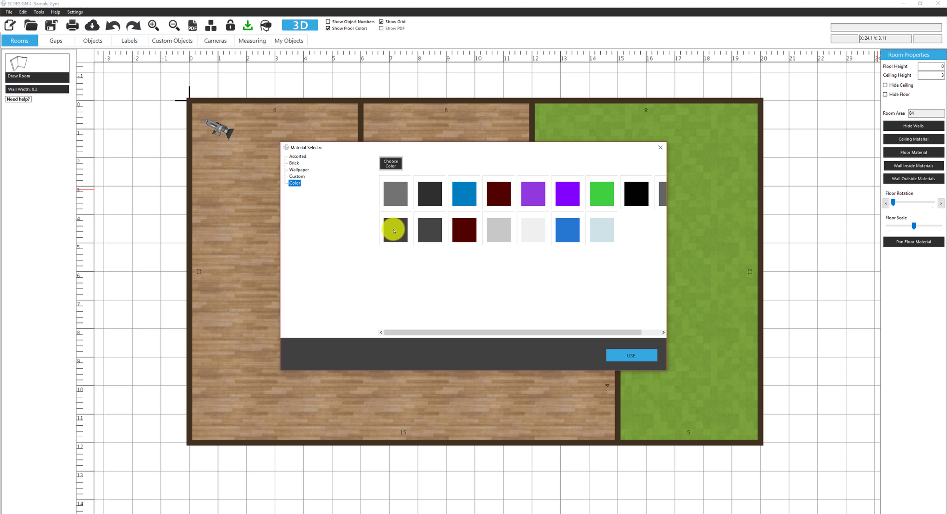
pyautogui.click(566, 229)
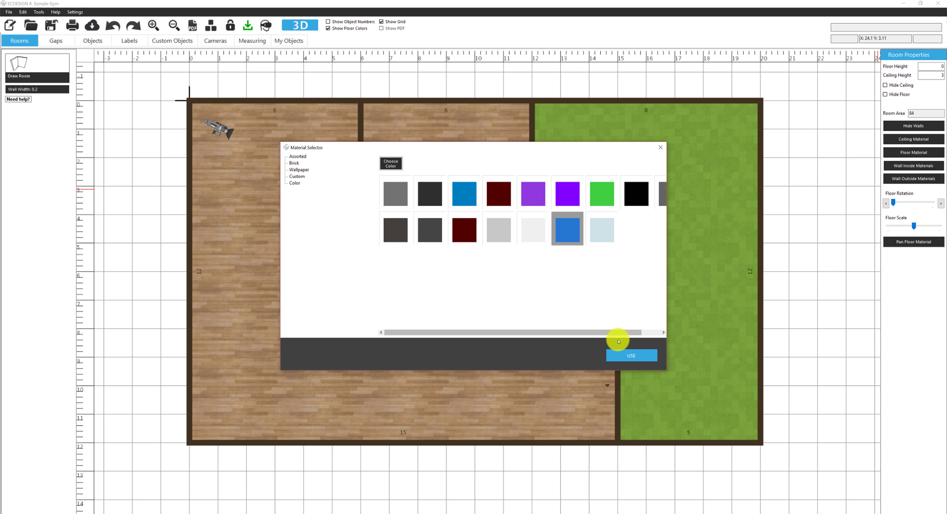
pyautogui.click(603, 233)
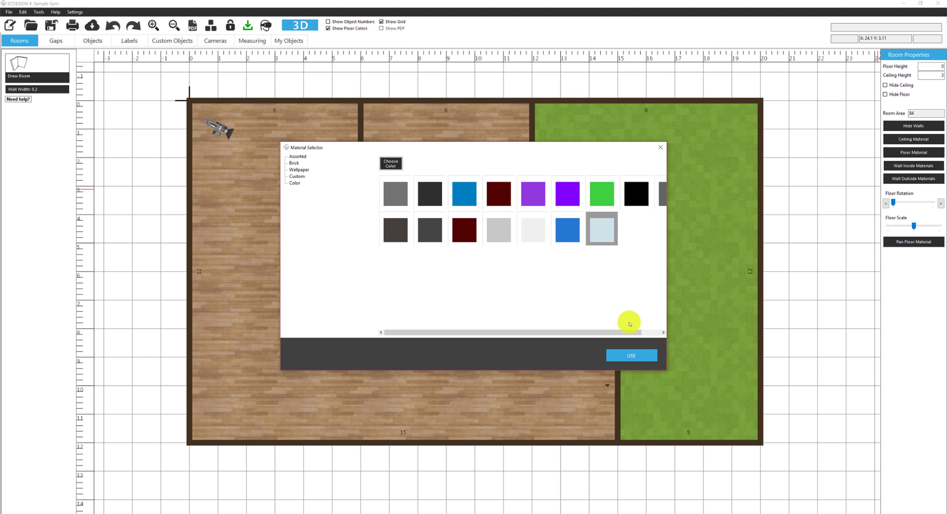
pyautogui.click(638, 357)
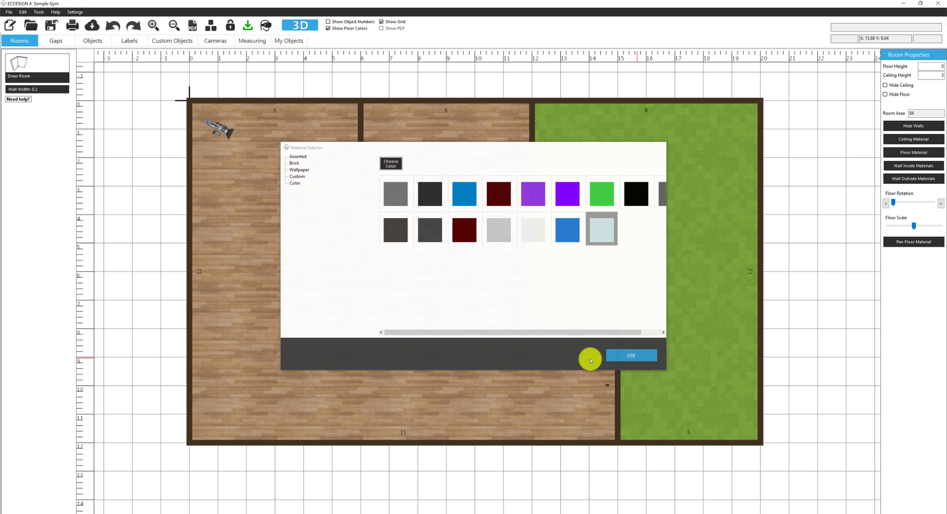
pyautogui.click(537, 367)
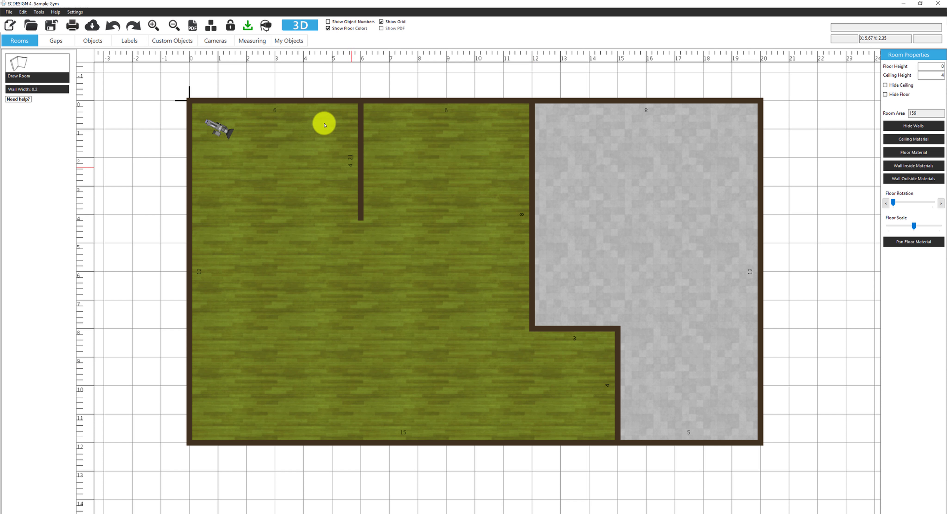
# Inspect both rooms in 3D from inside and from above, and return to the floor plan
pyautogui.click(299, 25)
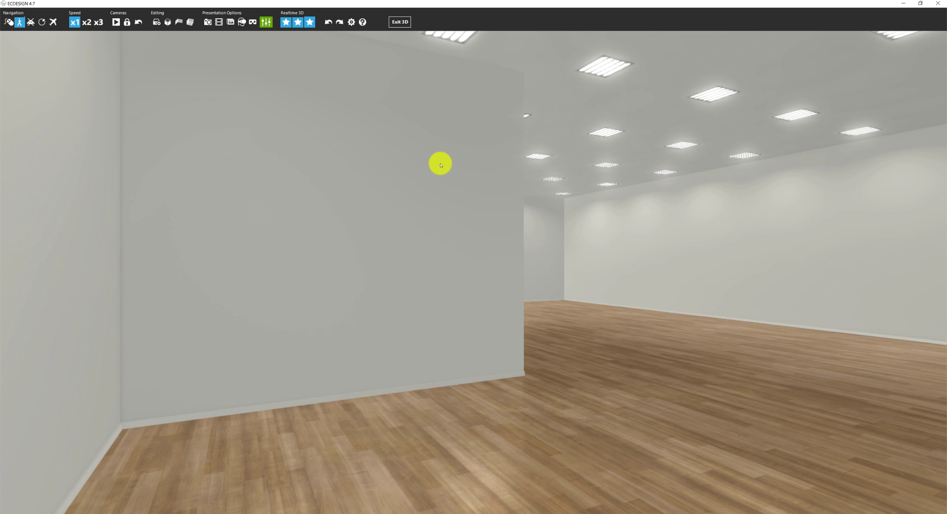
pyautogui.moveTo(441, 166); pyautogui.dragTo(541, 234)
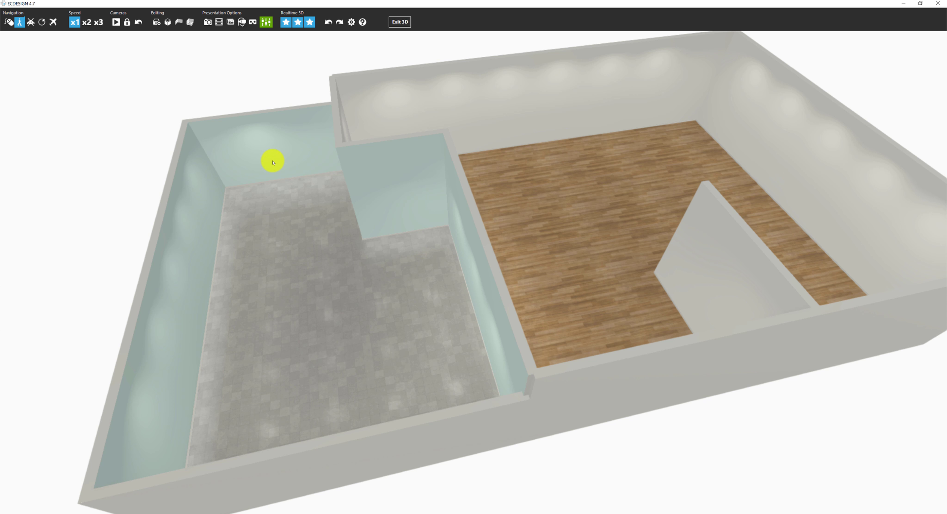
pyautogui.click(401, 22)
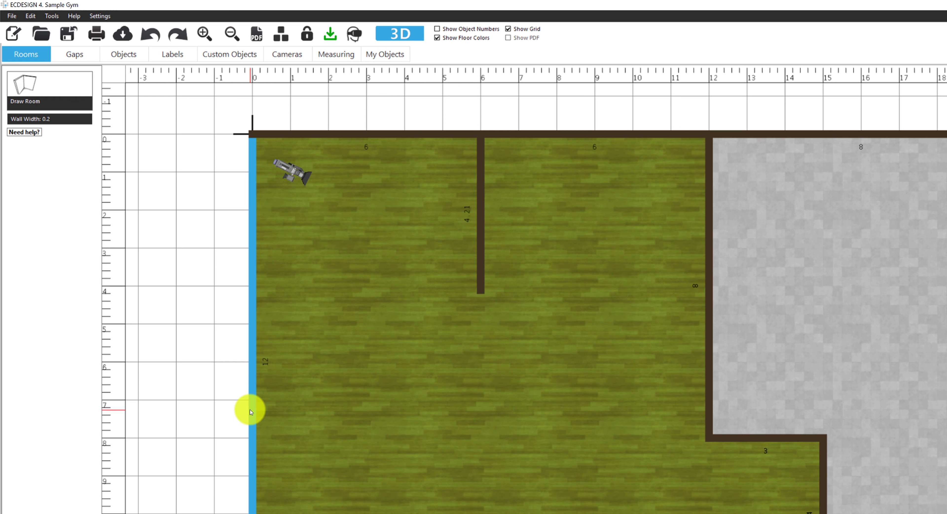
# Set the thickness of the main room's left outer wall to 0.4
pyautogui.click(242, 398)
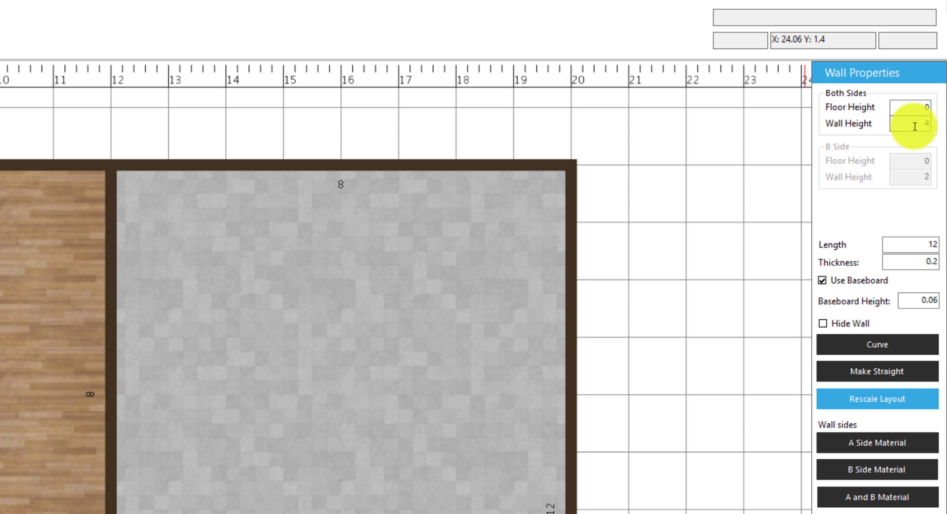
pyautogui.click(915, 125)
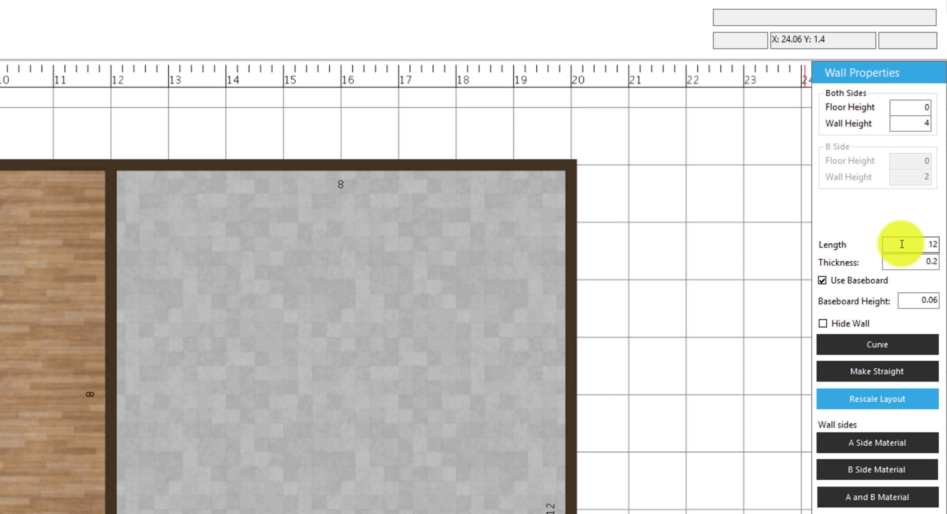
pyautogui.moveTo(910, 266); pyautogui.dragTo(945, 259)
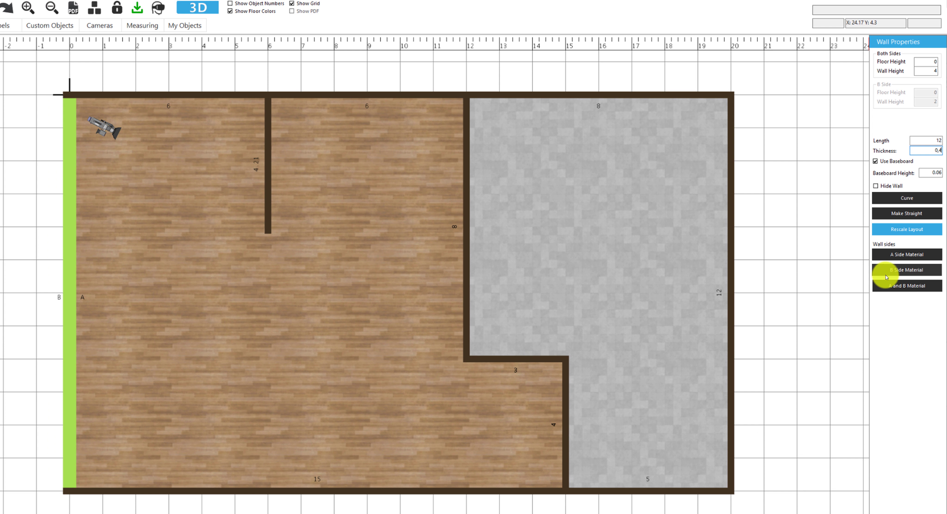
# Apply the custom image action-beach-fun-416676.jpg to the A side of the thickened outer wall
pyautogui.scroll(4, 257, 320)
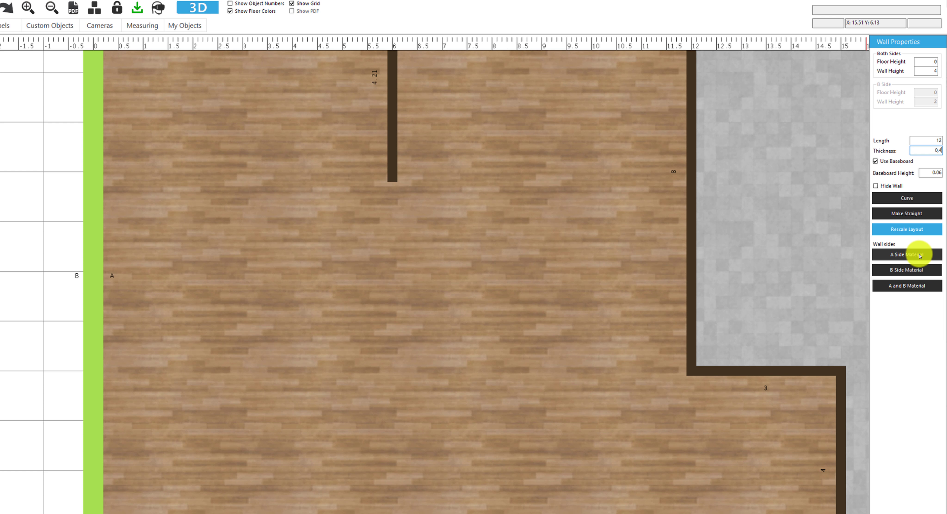
pyautogui.click(920, 255)
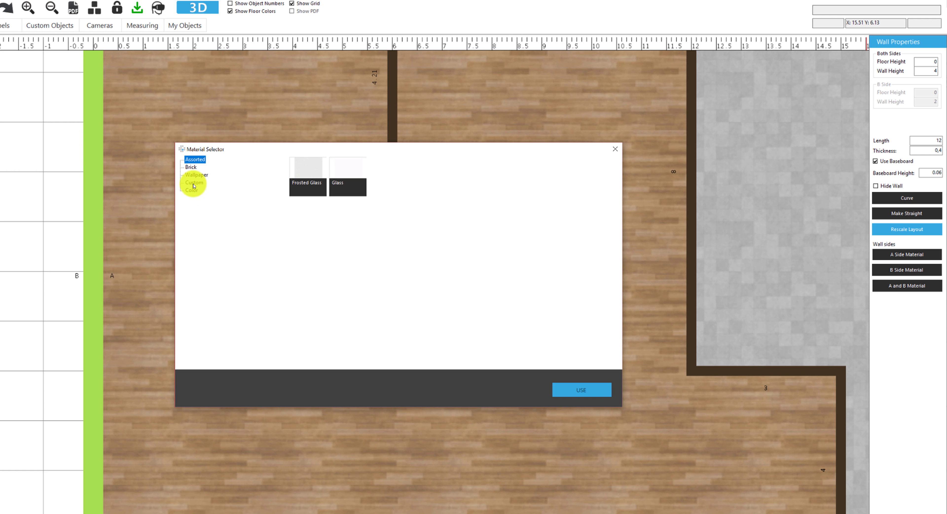
pyautogui.click(194, 183)
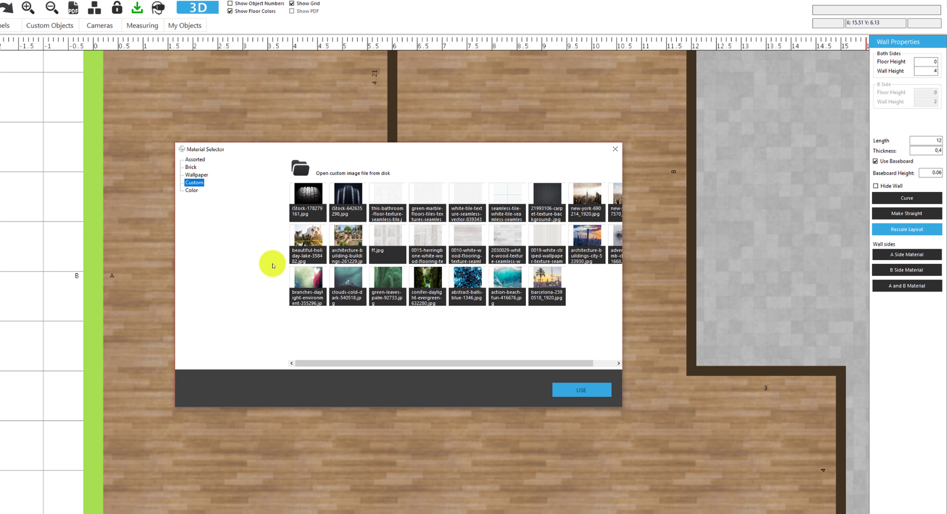
pyautogui.click(309, 284)
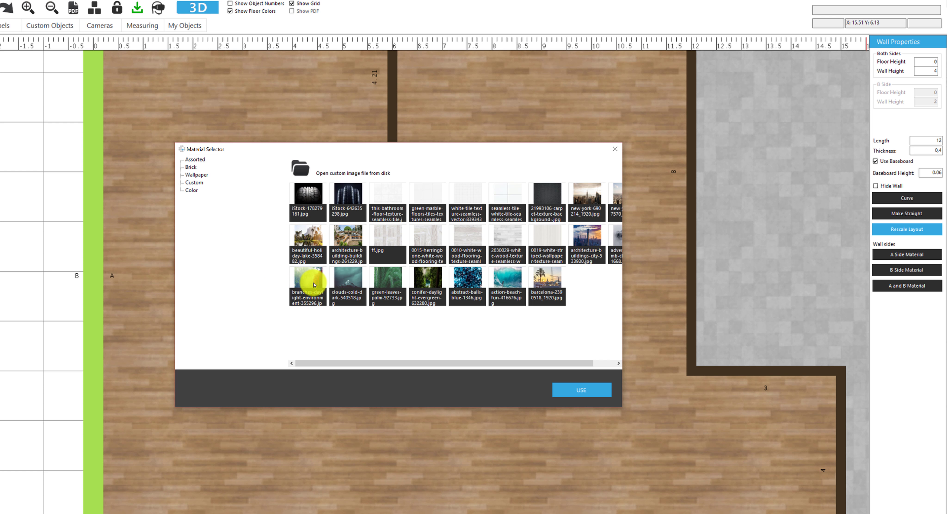
pyautogui.click(522, 296)
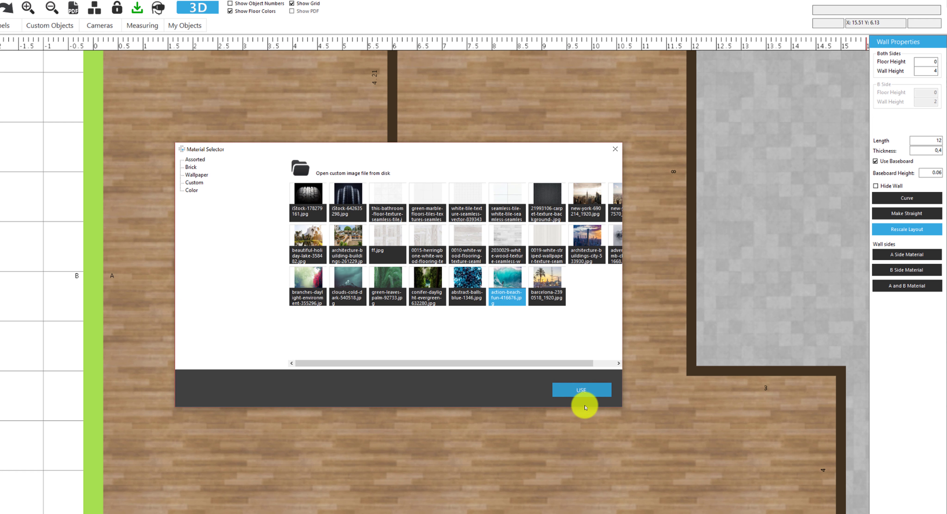
pyautogui.click(588, 392)
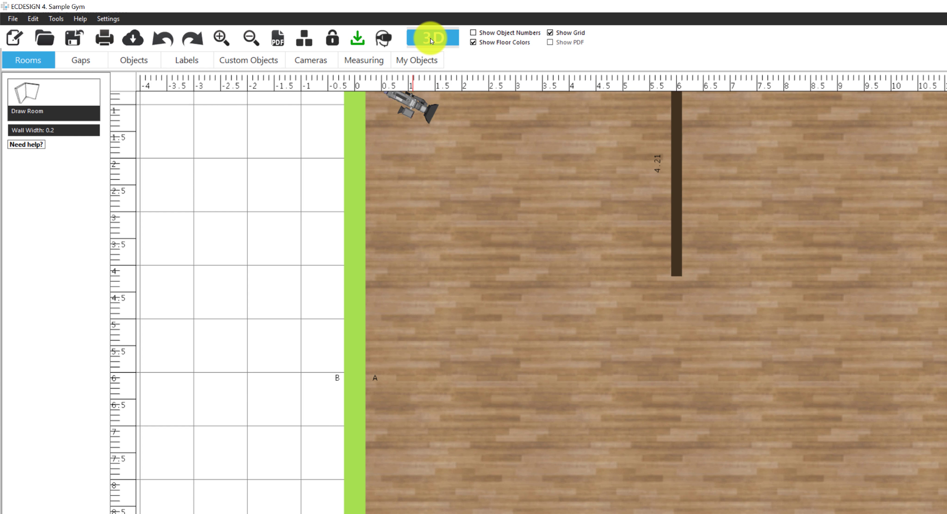
# In 3D, enlarge the wave image's horizontal and vertical scale until a single picture fills the whole wall
pyautogui.click(430, 39)
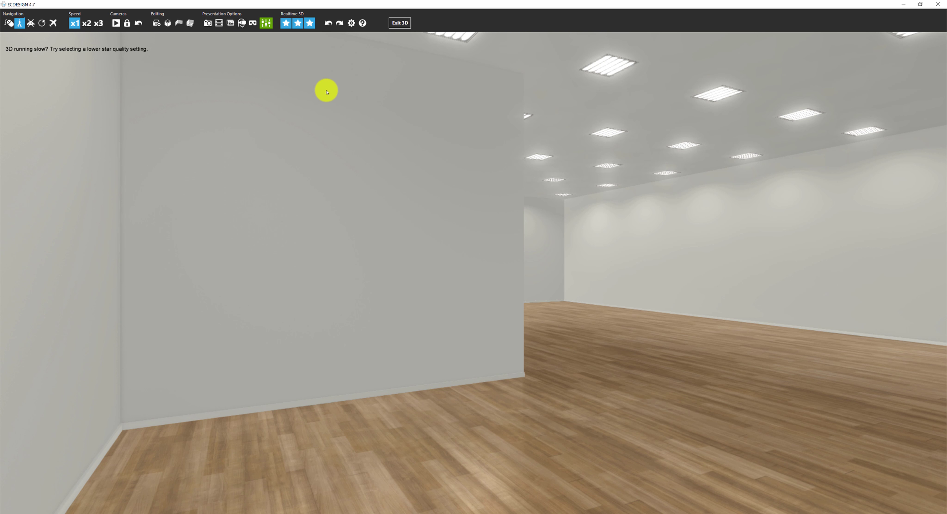
pyautogui.moveTo(376, 108); pyautogui.dragTo(473, 99)
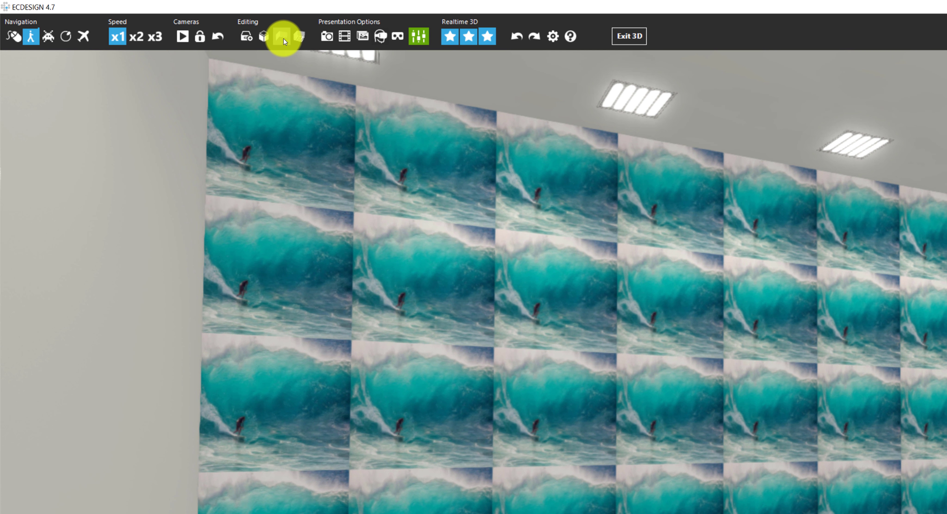
pyautogui.click(283, 38)
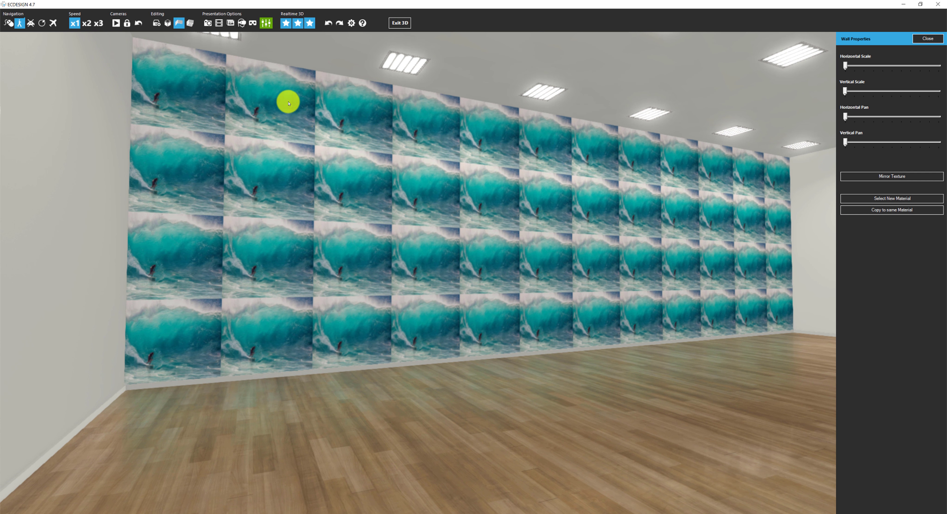
pyautogui.click(294, 105)
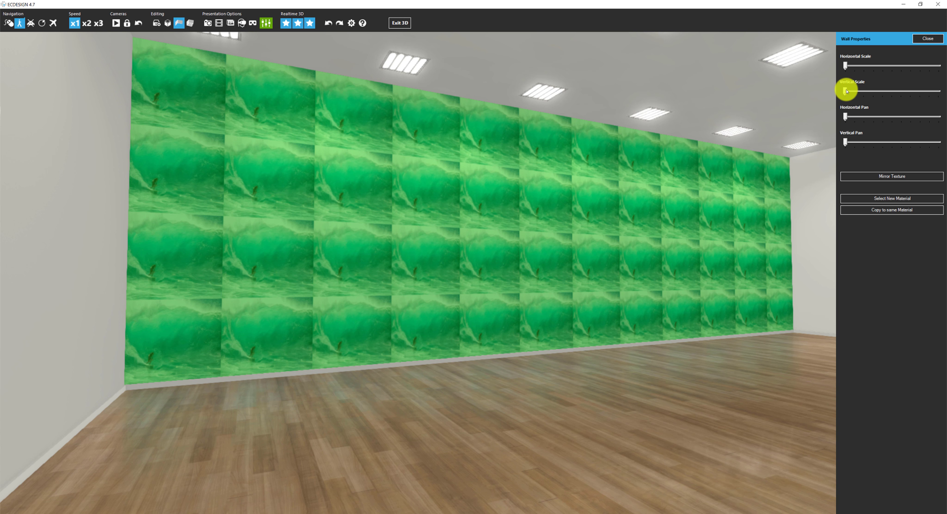
pyautogui.moveTo(847, 92); pyautogui.dragTo(849, 66)
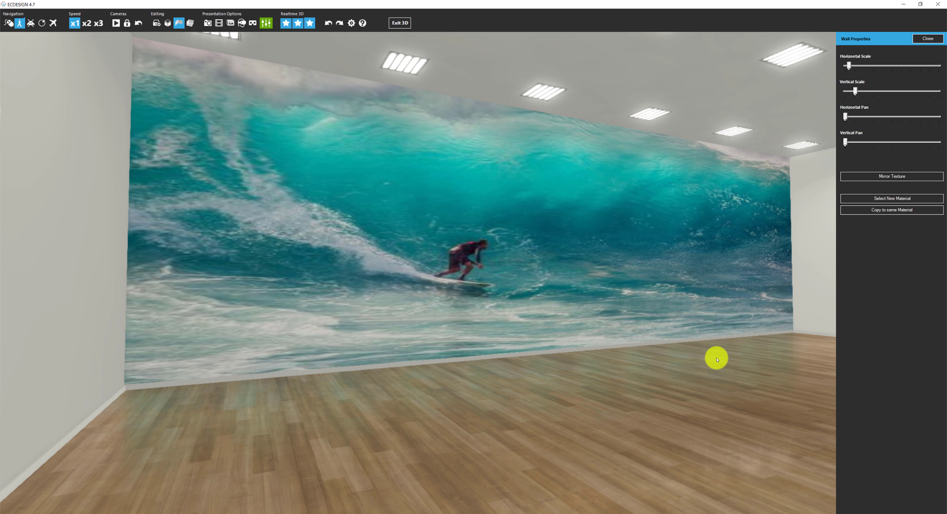
pyautogui.click(180, 23)
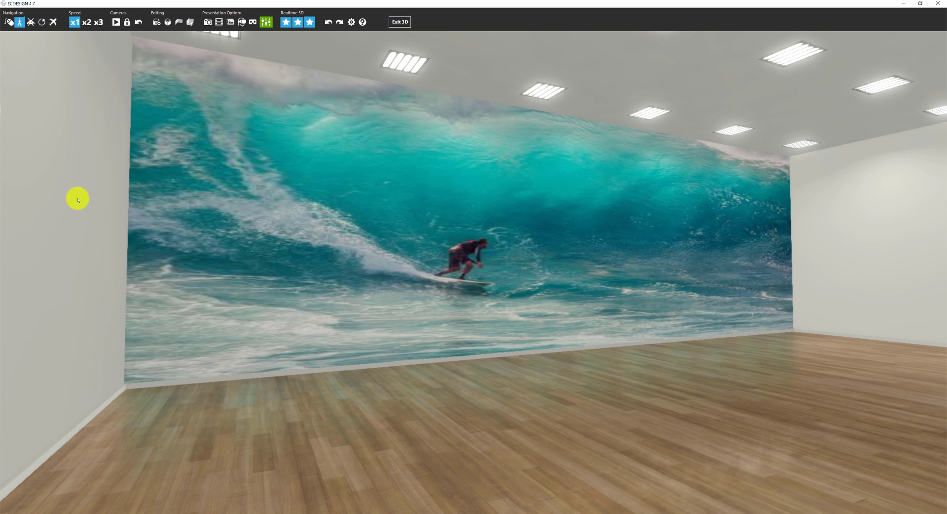
# Apply the pale blue colour only to the main room's long wall shared with the tiled room, and return to the floor plan
pyautogui.moveTo(438, 401); pyautogui.dragTo(509, 455)
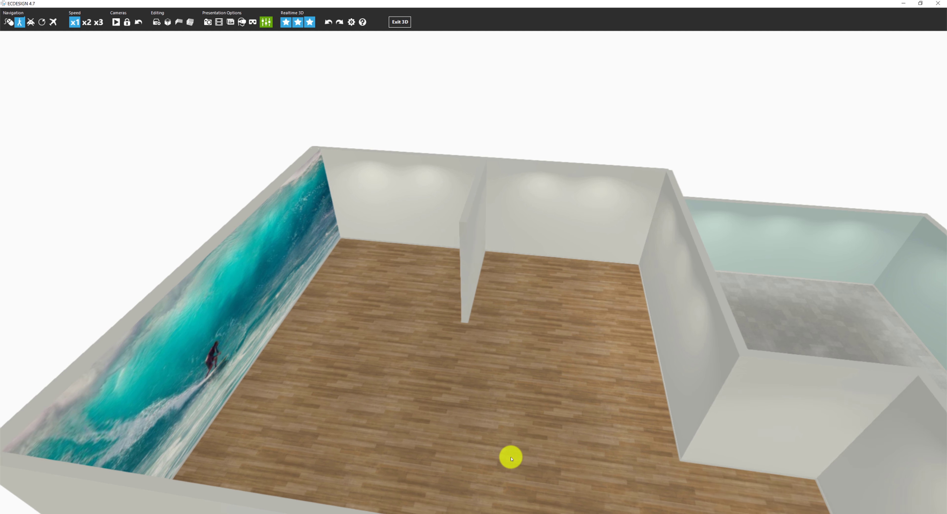
pyautogui.click(178, 22)
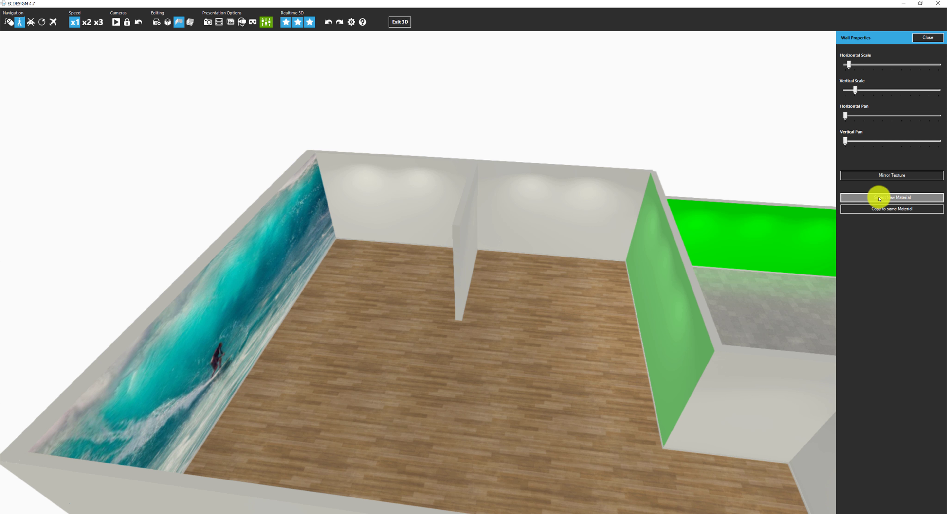
pyautogui.click(853, 198)
pyautogui.click(294, 183)
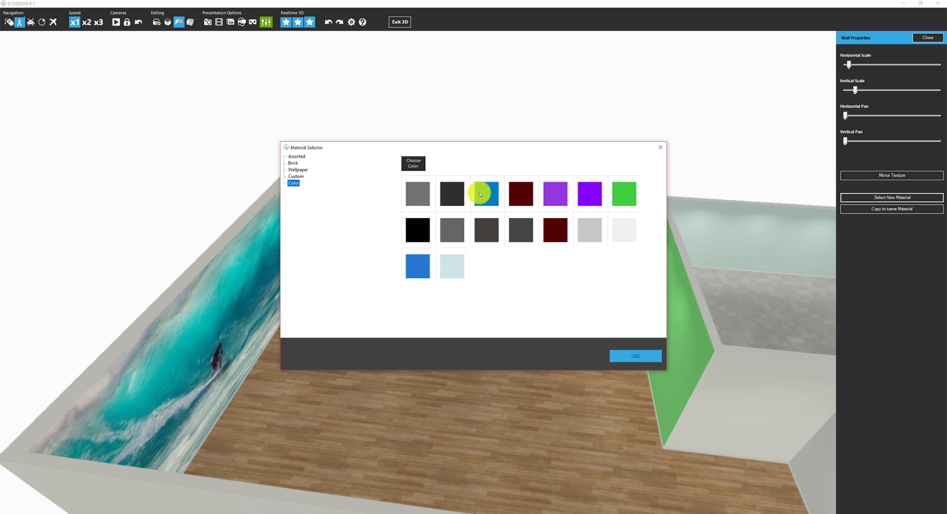
pyautogui.click(454, 265)
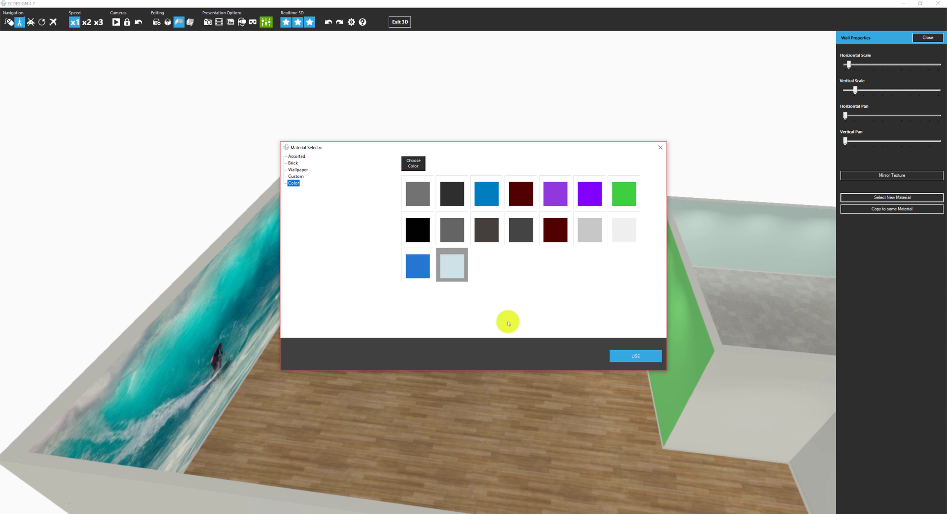
pyautogui.click(634, 358)
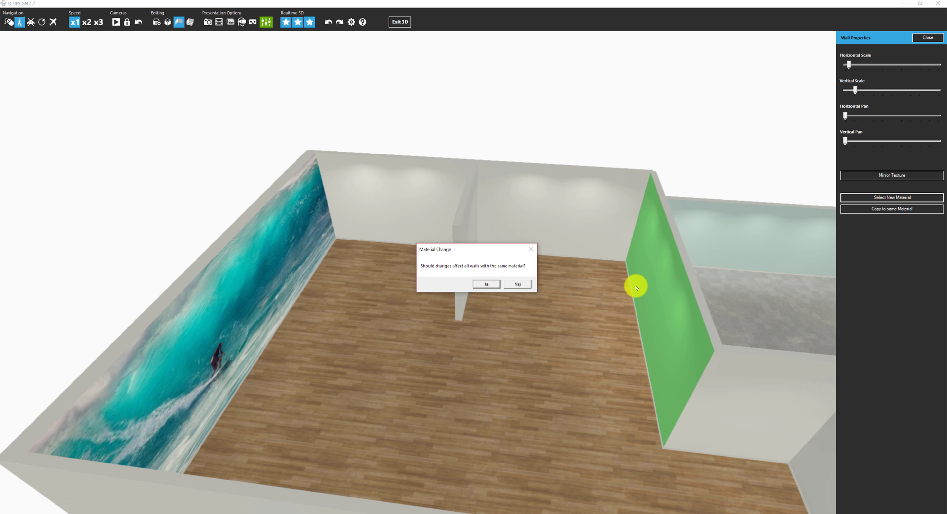
pyautogui.press('Return')
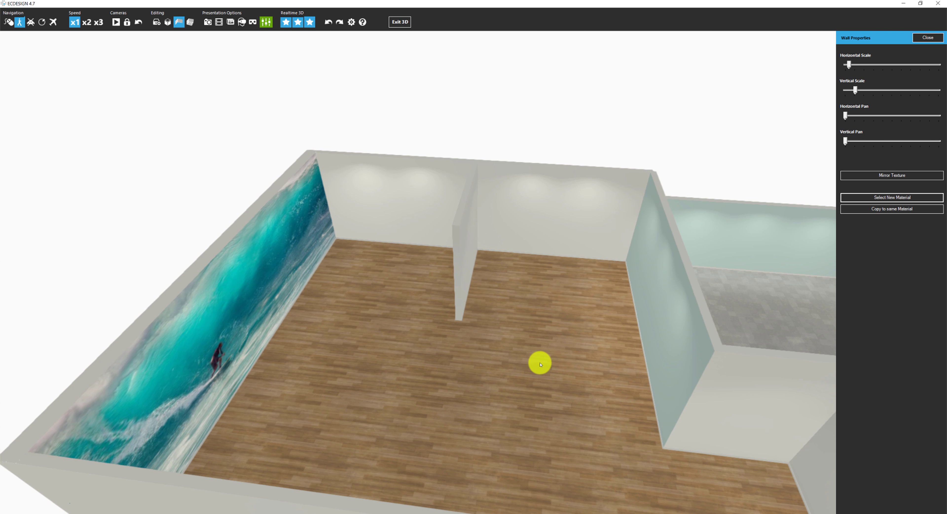
pyautogui.moveTo(567, 371); pyautogui.dragTo(655, 374)
pyautogui.press('w')
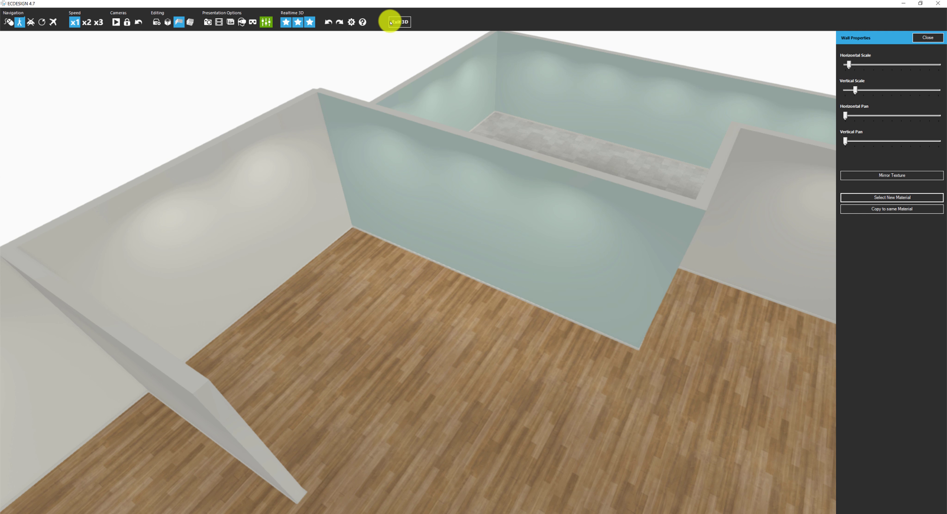
pyautogui.click(392, 22)
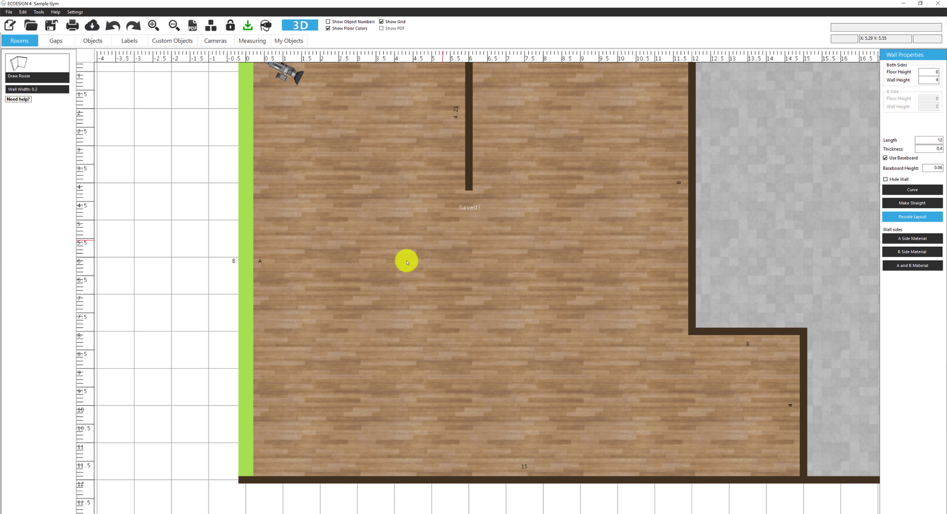
# Place a Window 1 (5 glass) near the middle of the tiled room's upper wall and select it to show its properties
pyautogui.scroll(-2, 407, 262)
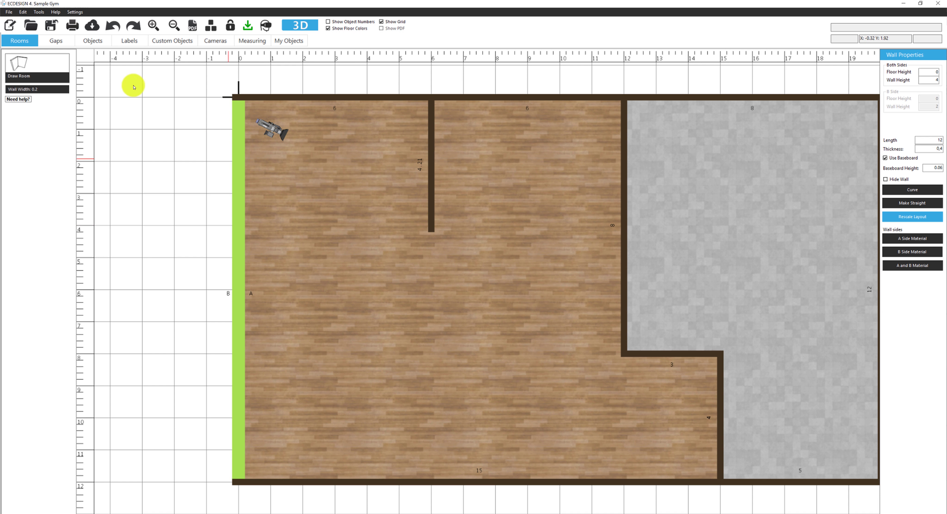
pyautogui.click(56, 41)
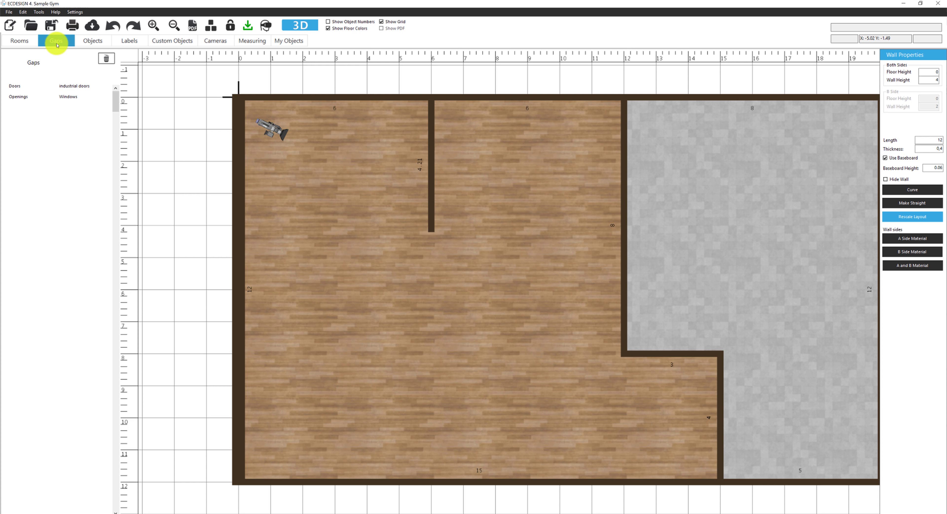
pyautogui.click(62, 97)
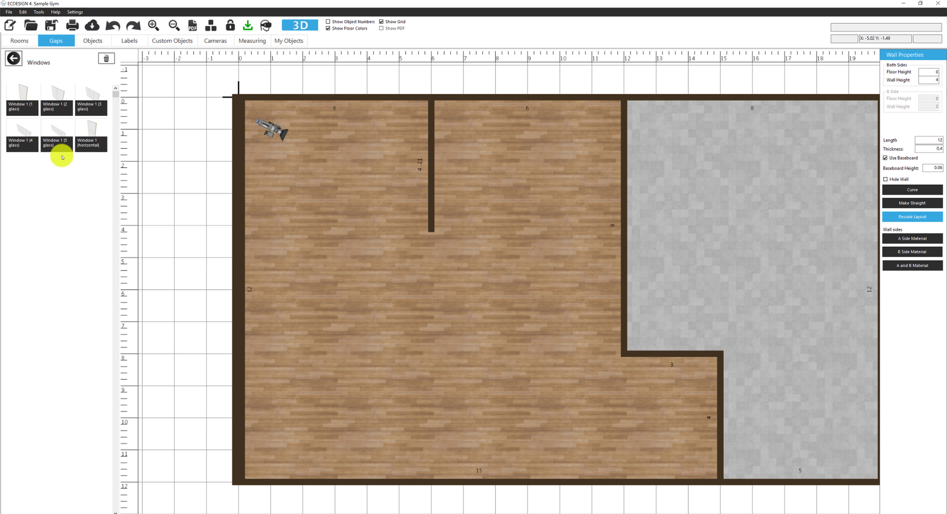
pyautogui.click(52, 110)
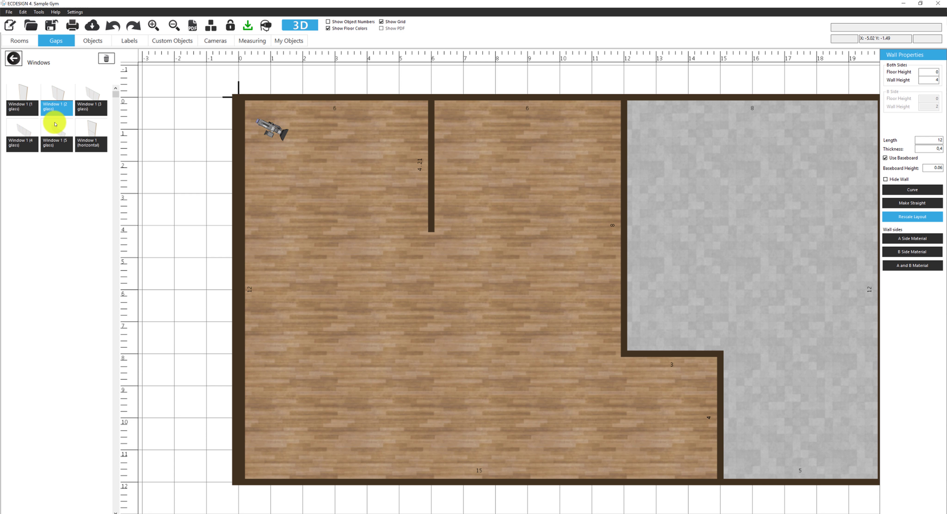
pyautogui.click(55, 127)
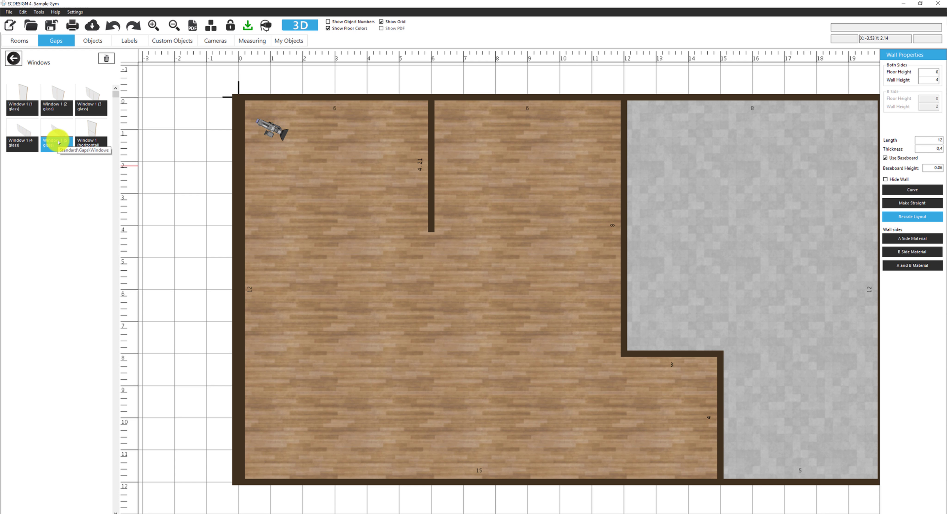
pyautogui.moveTo(765, 114); pyautogui.dragTo(630, 112, button='middle')
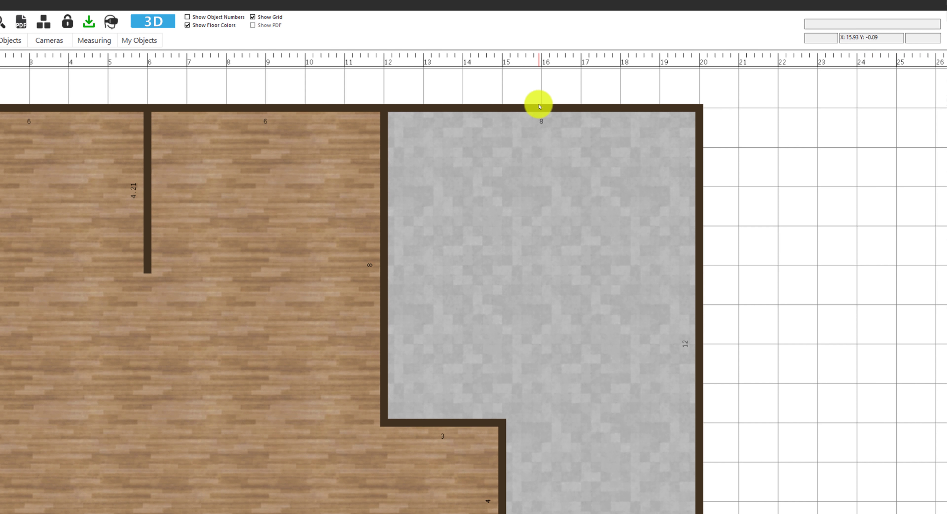
pyautogui.click(539, 107)
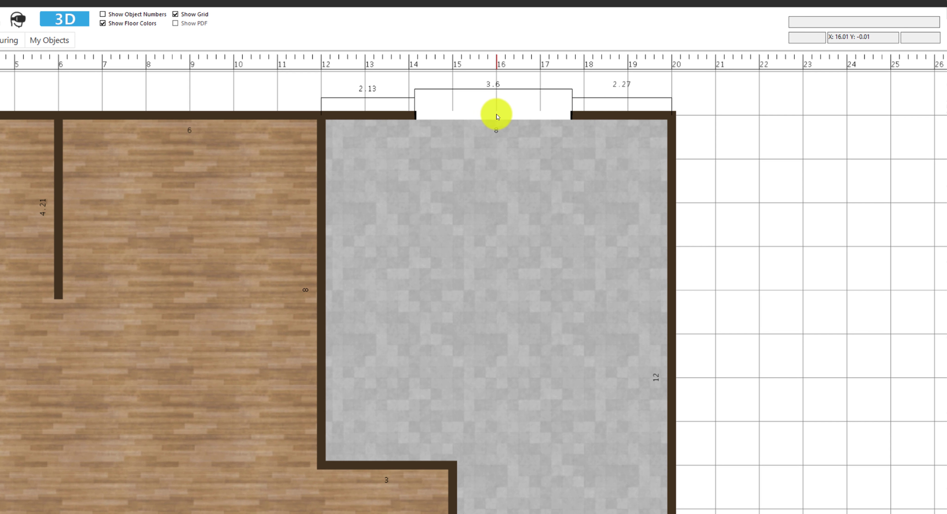
pyautogui.moveTo(496, 117); pyautogui.dragTo(488, 186, button='middle')
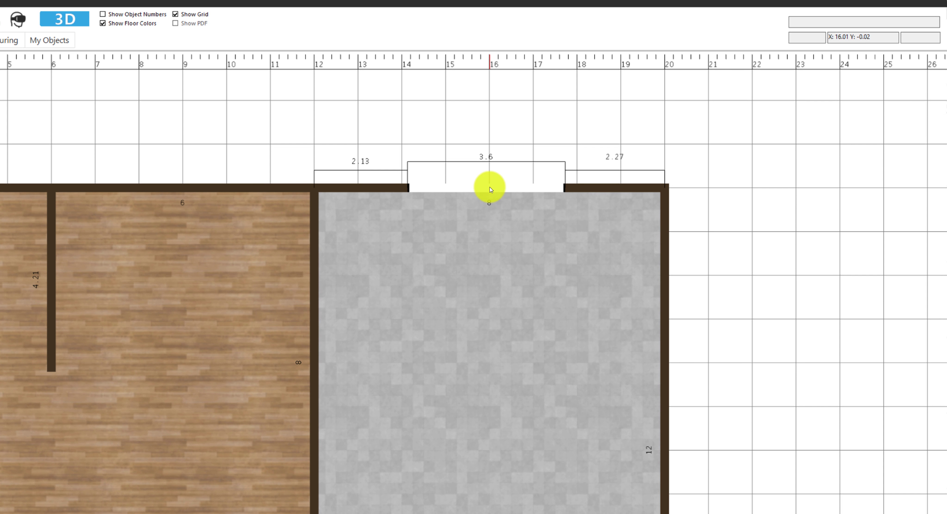
pyautogui.moveTo(488, 186)
pyautogui.mouseDown()
pyautogui.moveTo(448, 197)
pyautogui.moveTo(491, 199)
pyautogui.mouseUp()
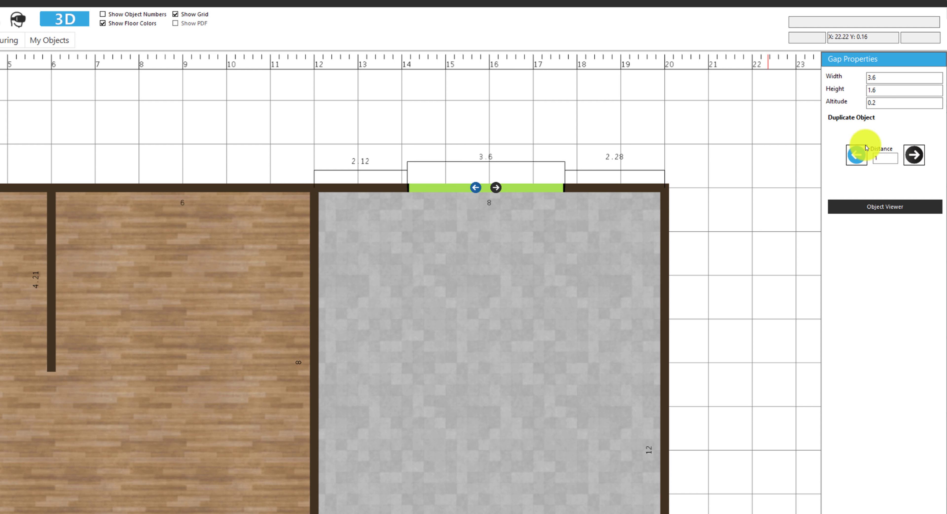
# Set the width to 6 and the height to 2.7 for the window in the tiled room's upper wall
pyautogui.doubleClick(879, 78)
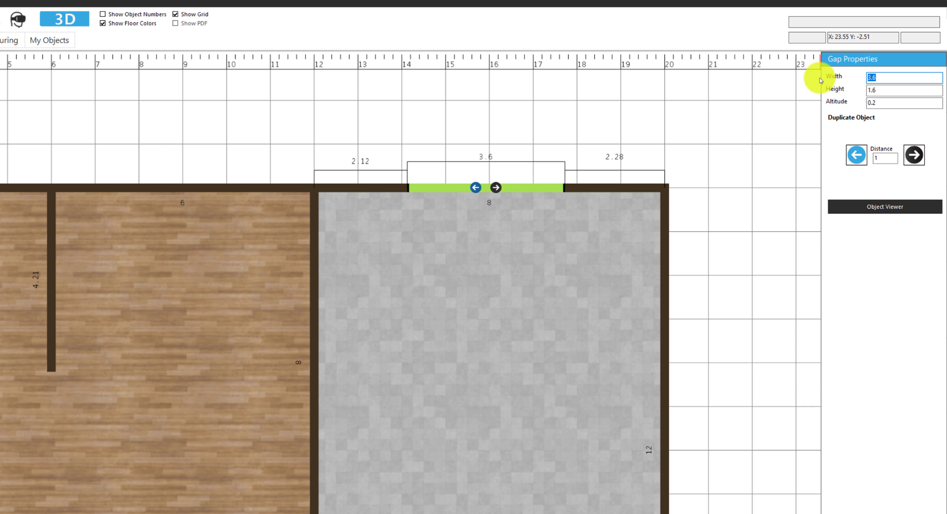
pyautogui.write('6')
pyautogui.click(883, 90)
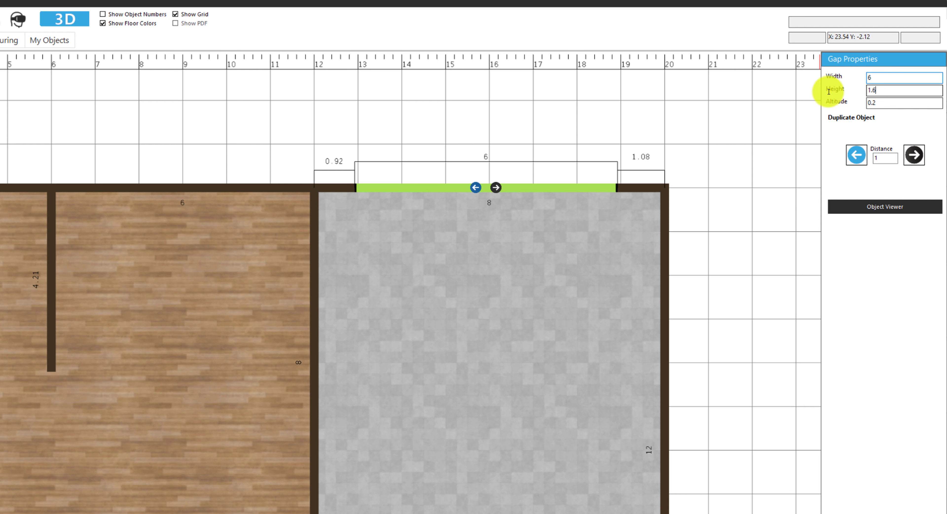
pyautogui.moveTo(884, 90); pyautogui.dragTo(829, 92)
pyautogui.write('2,')
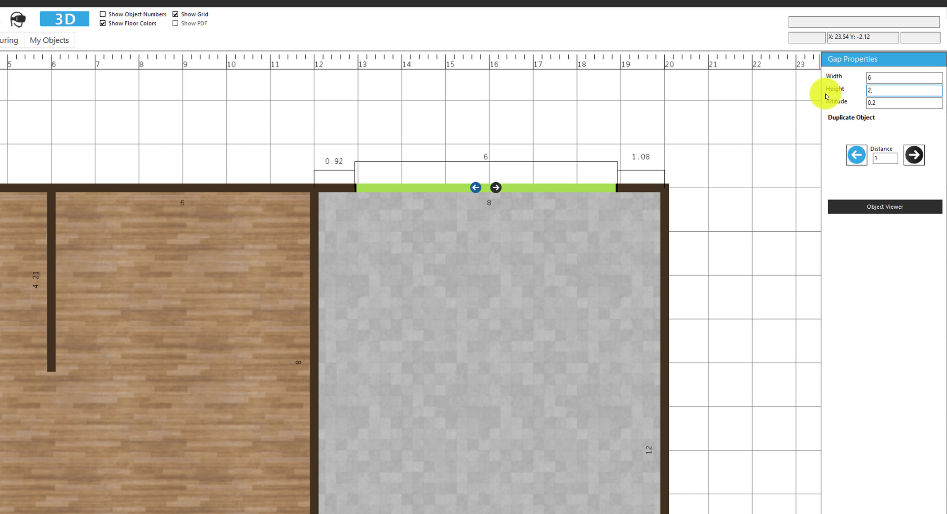
pyautogui.write('7')
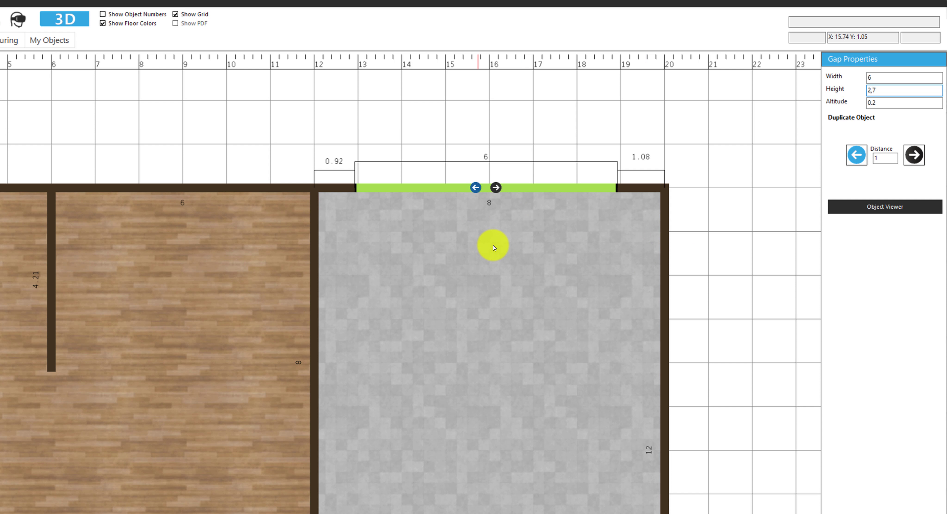
# Place a Window 1 (5 glass) on the tiled room's right outer wall and set its width to 3
pyautogui.moveTo(551, 331); pyautogui.dragTo(532, 289, button='middle')
pyautogui.scroll(-1, 532, 289)
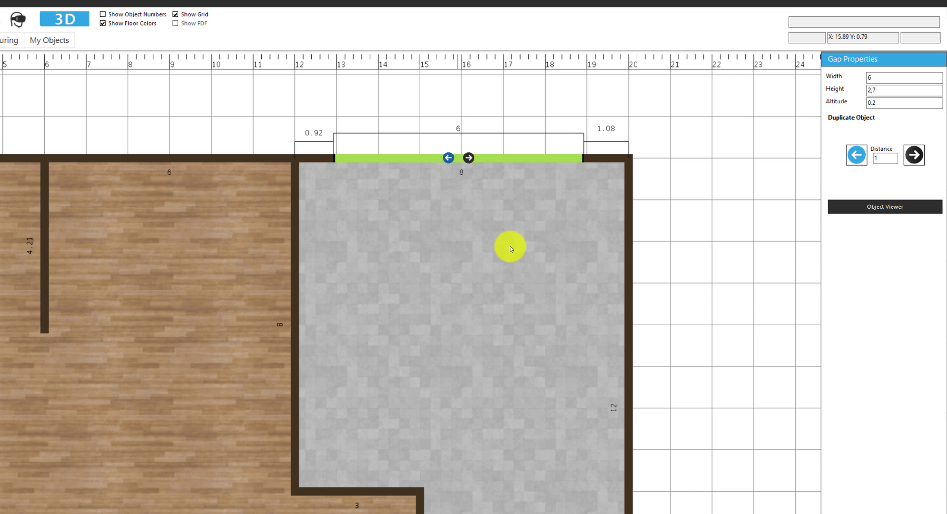
pyautogui.click(630, 249)
pyautogui.moveTo(630, 249); pyautogui.dragTo(631, 261)
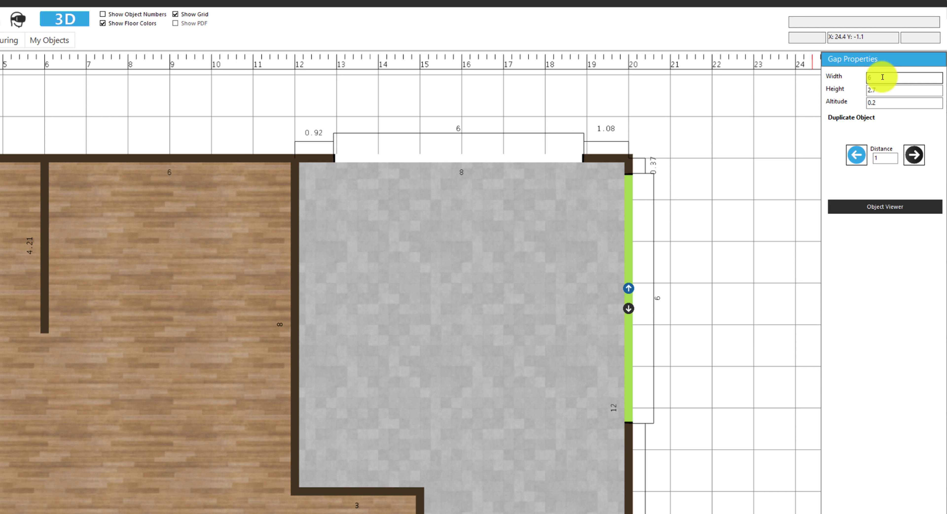
pyautogui.moveTo(890, 78); pyautogui.dragTo(830, 84)
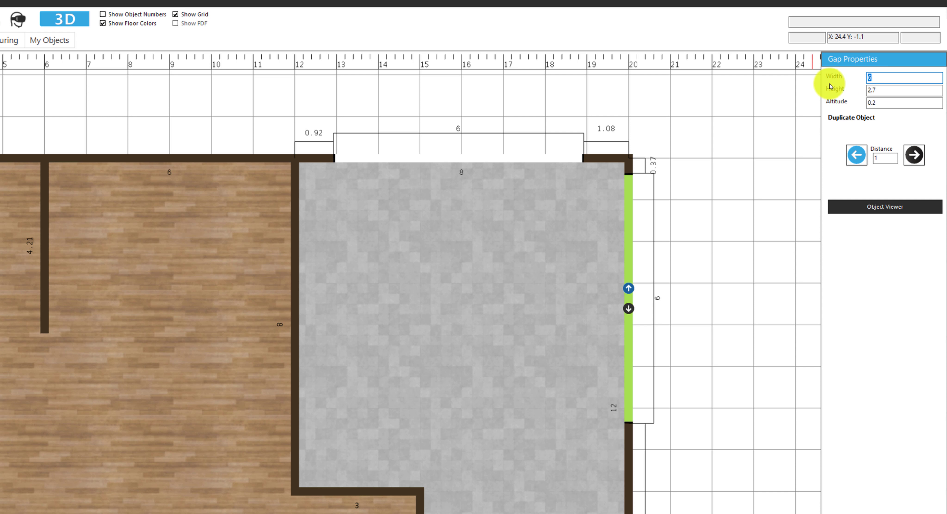
pyautogui.write('3')
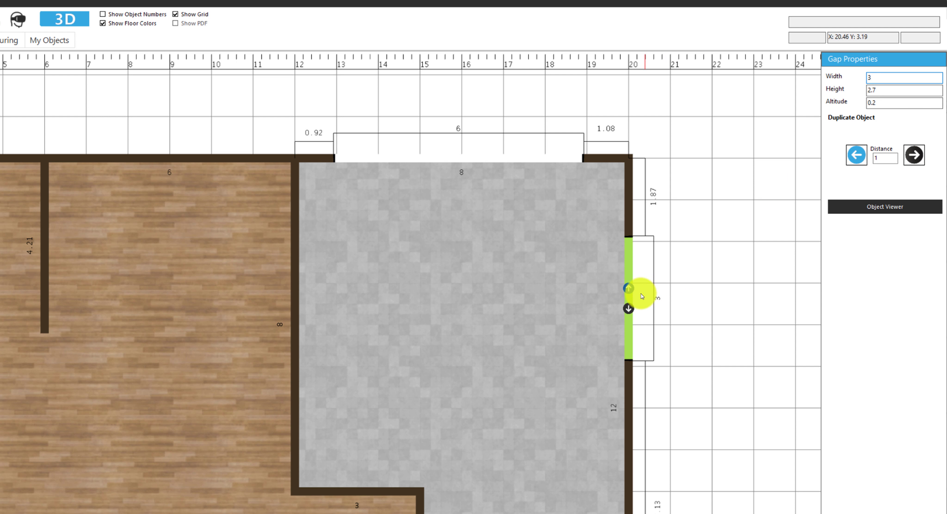
# Move the right wall's window up along the wall to about 0.45 from the tiled room's upper corner
pyautogui.moveTo(641, 296); pyautogui.dragTo(630, 245)
pyautogui.scroll(2, 630, 245)
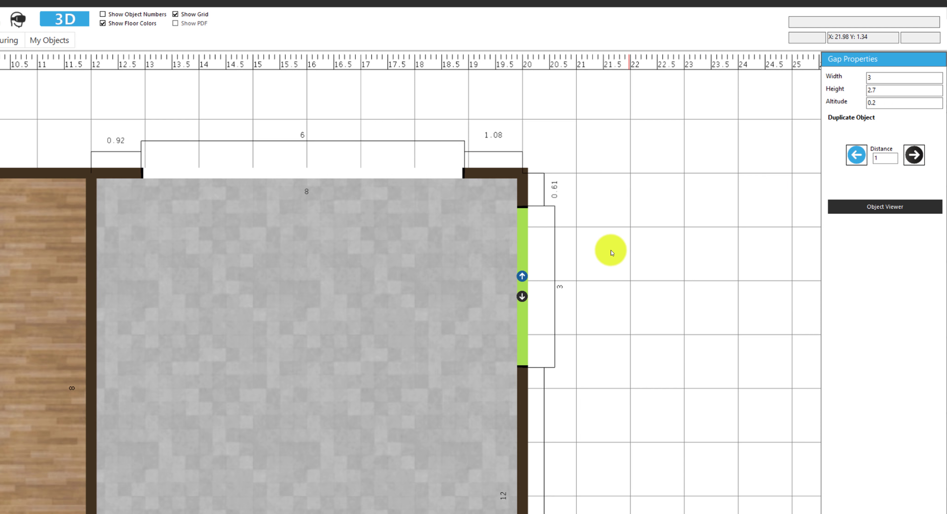
pyautogui.scroll(2, 612, 253)
pyautogui.scroll(1, 465, 312)
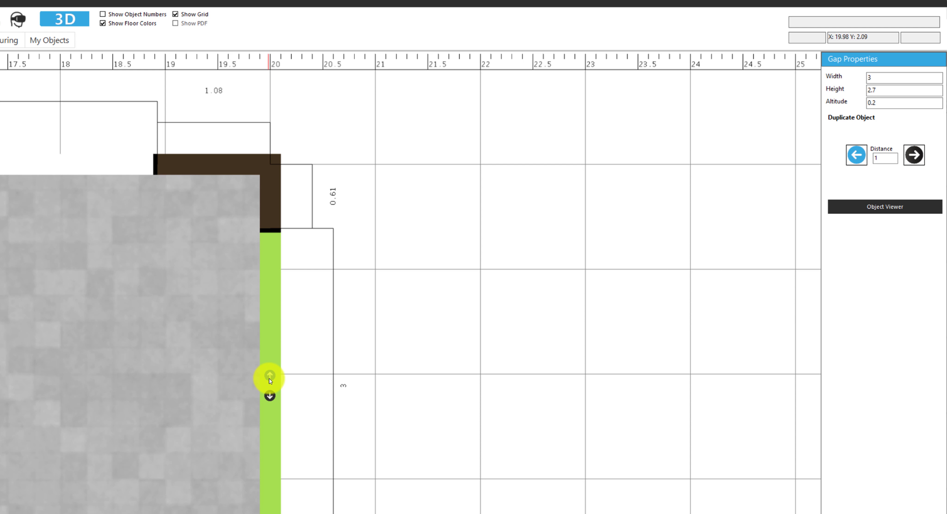
pyautogui.moveTo(270, 380); pyautogui.dragTo(269, 369)
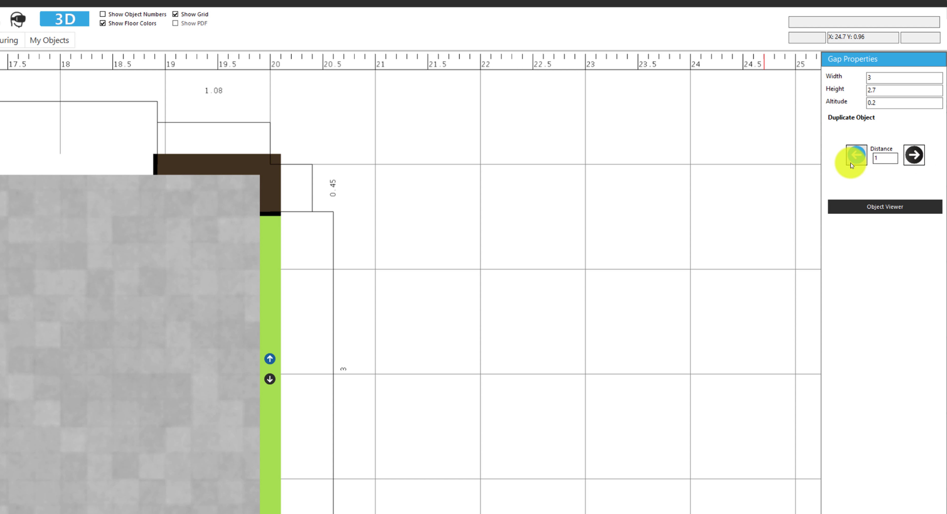
# Duplicate the right wall's window twice down the wall at a distance of 0.2, and spread the copies about 0.63 apart
pyautogui.scroll(-4, 609, 327)
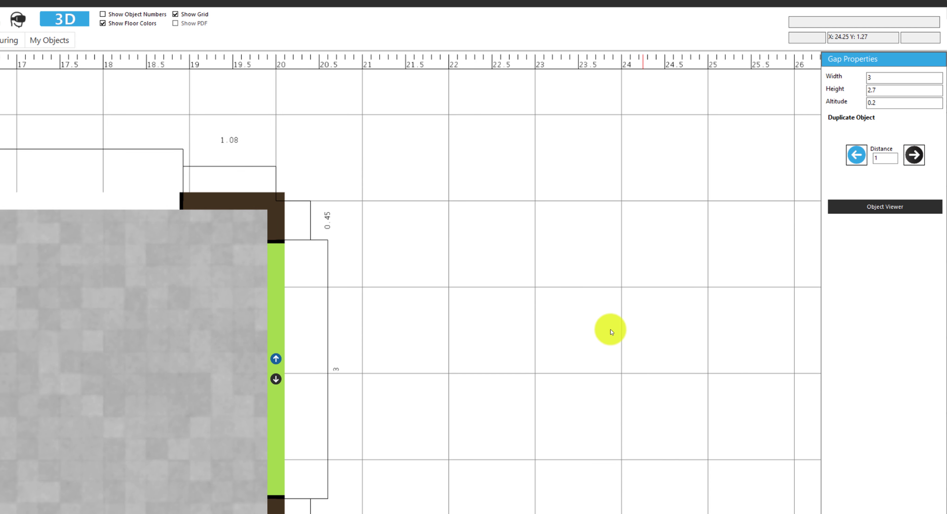
pyautogui.scroll(-3, 590, 268)
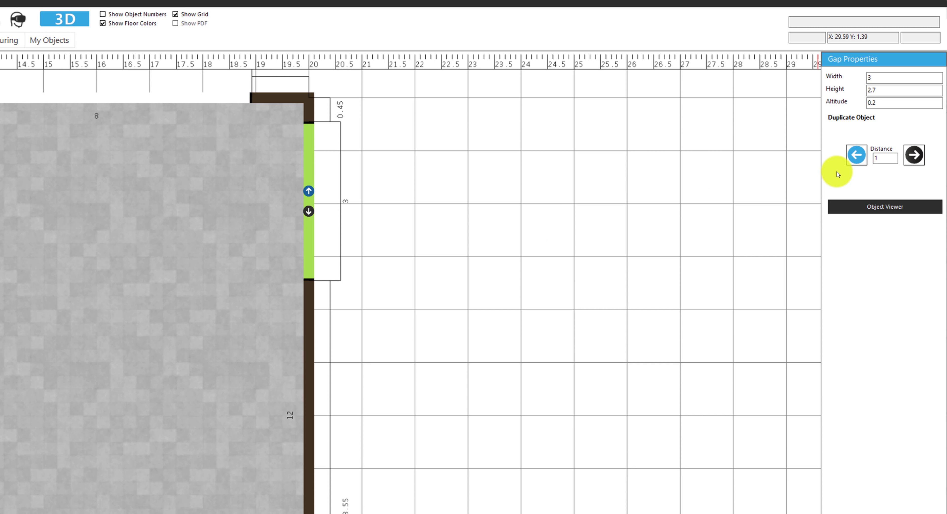
pyautogui.doubleClick(891, 158)
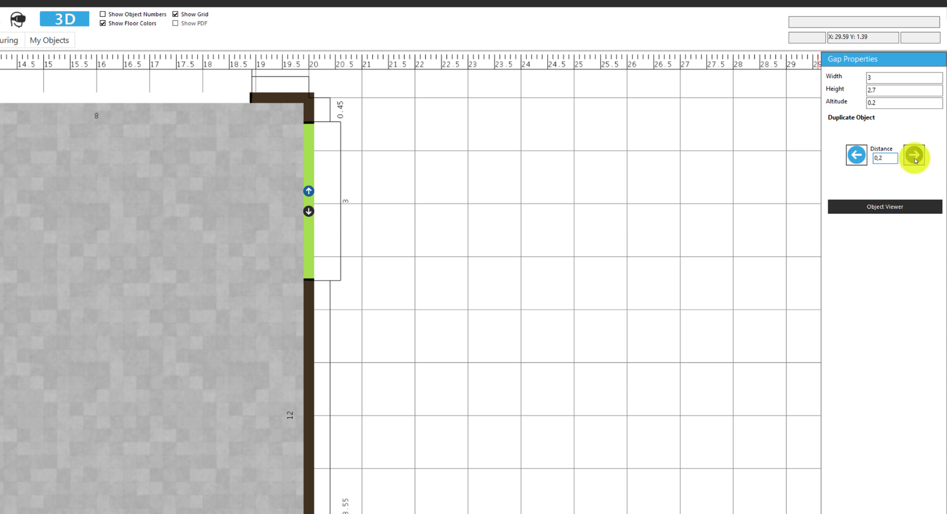
pyautogui.click(914, 156)
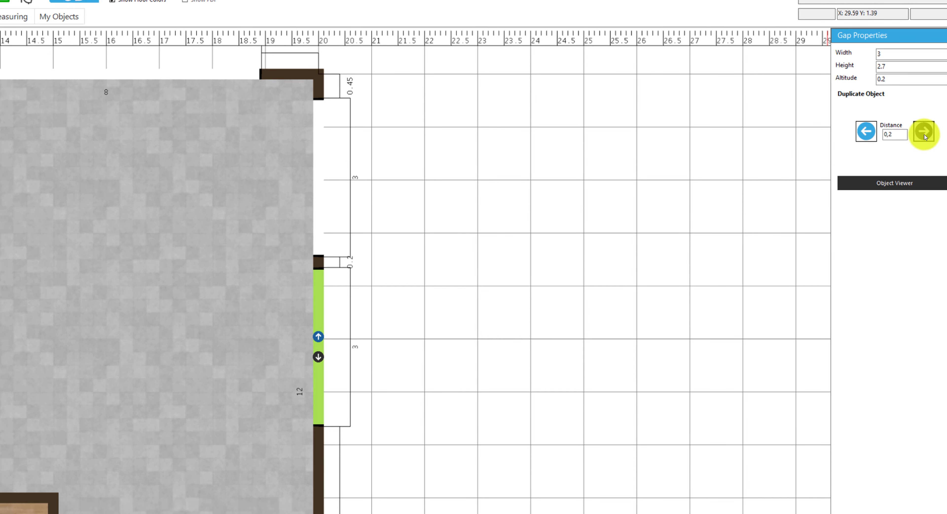
pyautogui.click(914, 156)
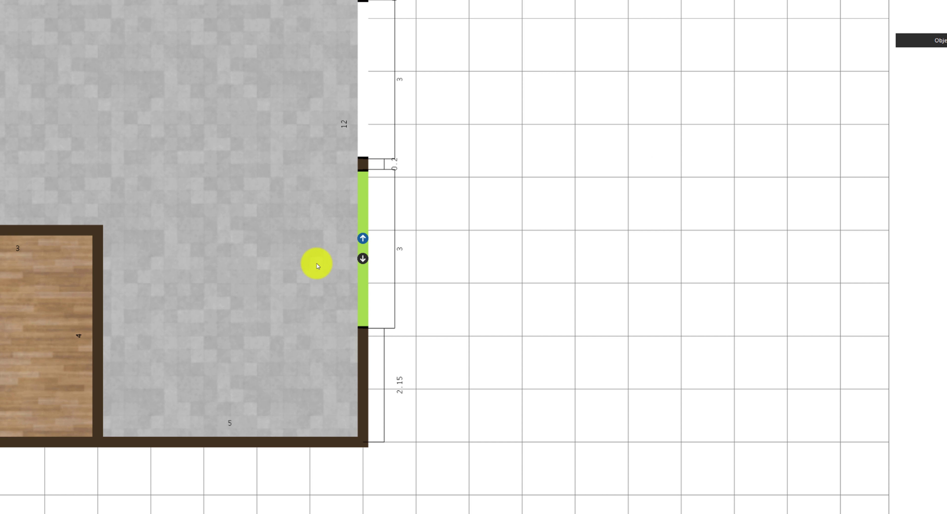
pyautogui.moveTo(361, 247); pyautogui.dragTo(362, 97)
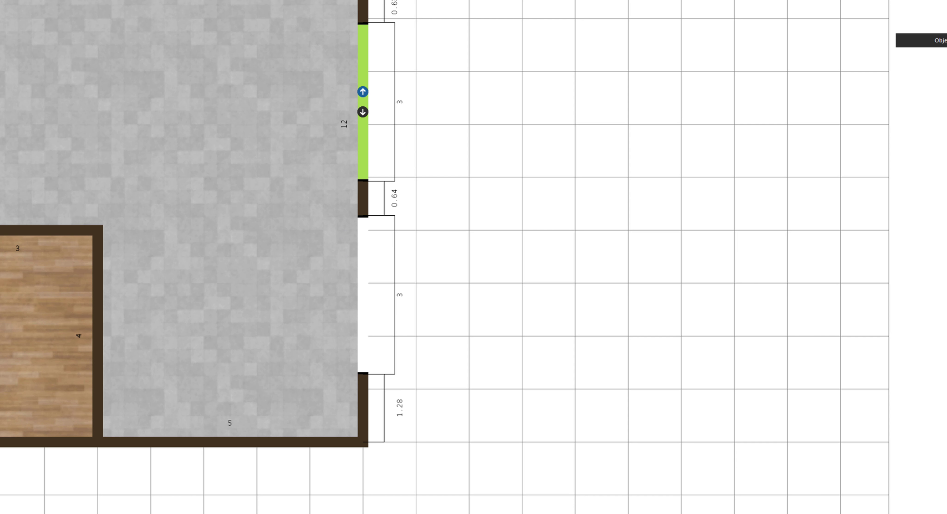
# Place a Double door 3 in the main room's lower wall, about 1.31 from the lower-left corner
pyautogui.moveTo(139, 69); pyautogui.dragTo(331, 95)
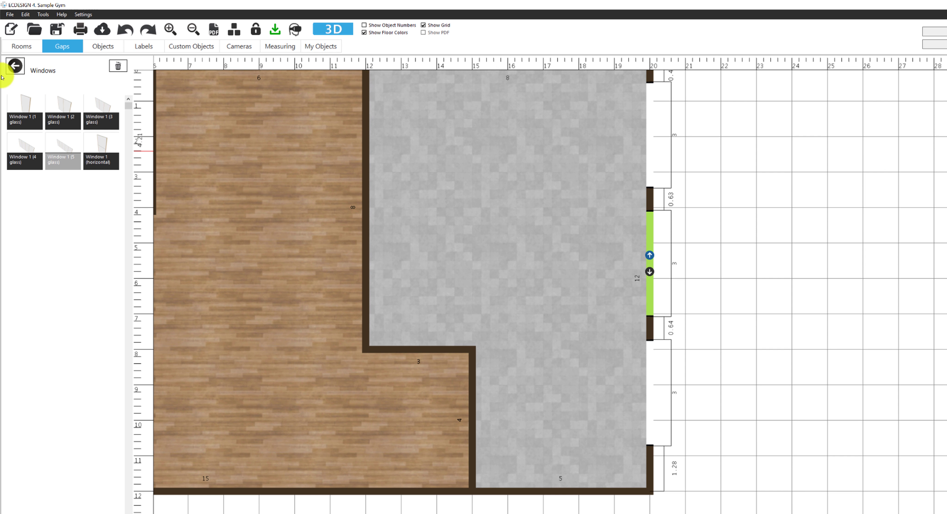
pyautogui.click(11, 66)
pyautogui.moveTo(171, 205); pyautogui.dragTo(514, 250)
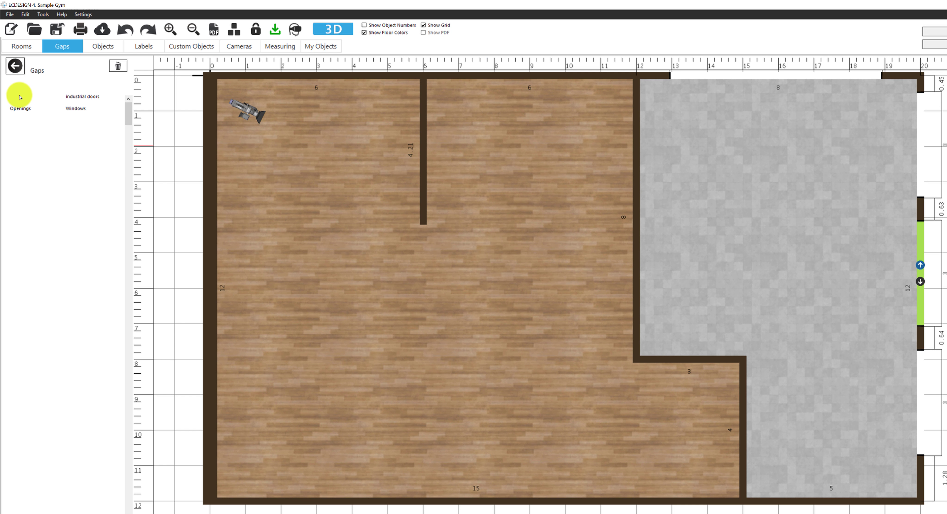
pyautogui.click(20, 97)
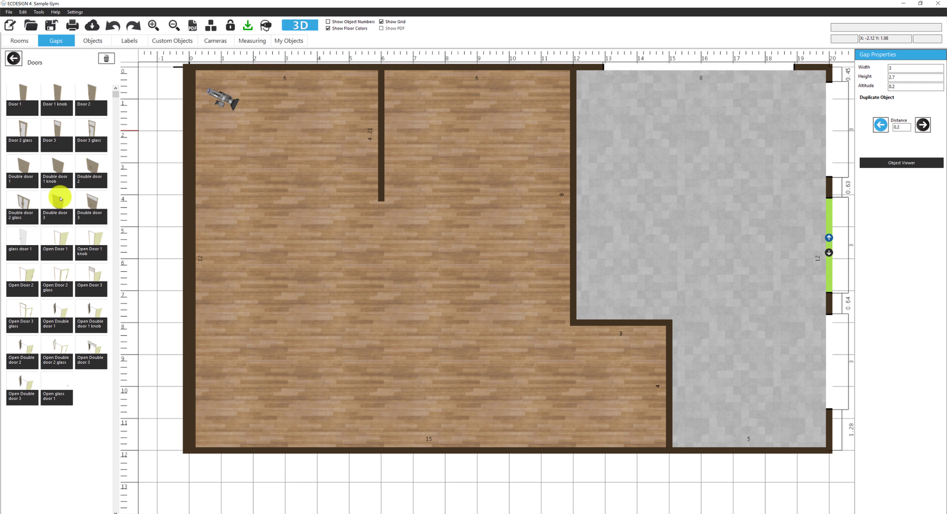
pyautogui.click(63, 221)
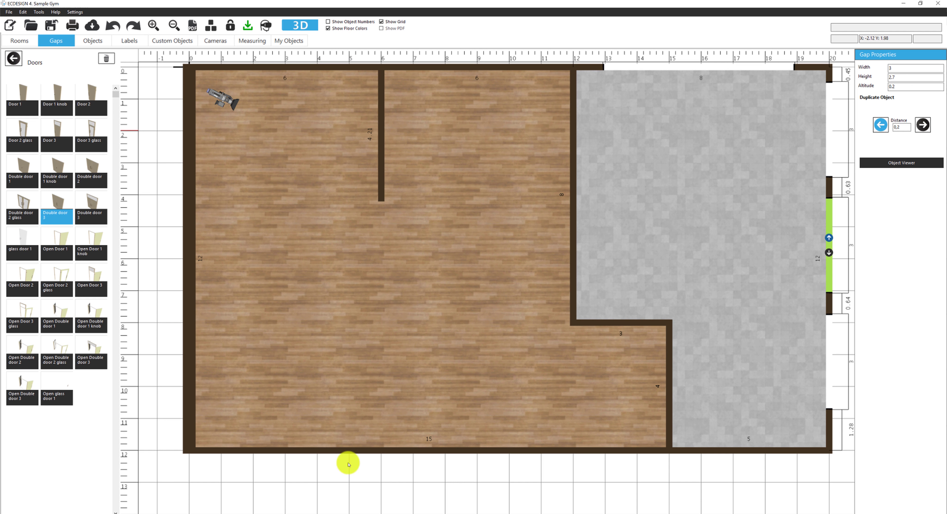
pyautogui.click(259, 452)
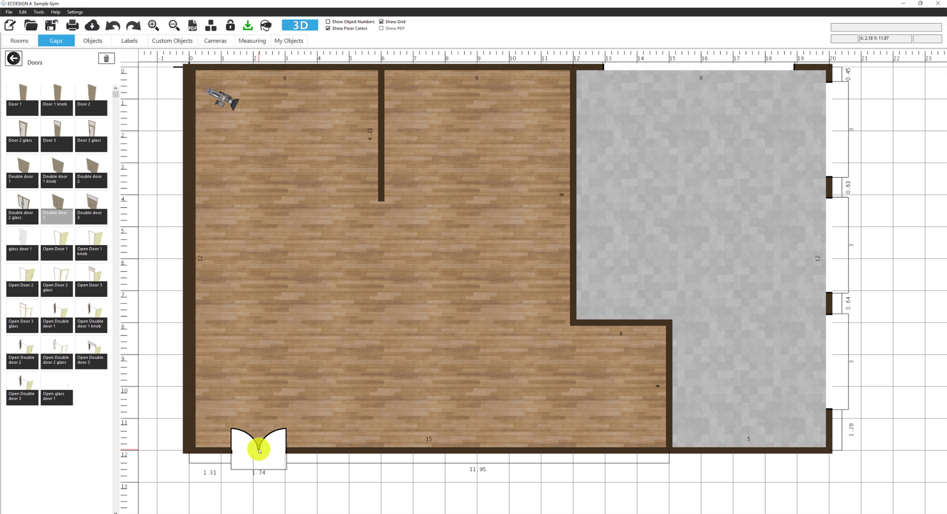
# Flip the double door to open outwards and apply Wood Oak to it, extending the change to all objects of the same line
pyautogui.click(259, 452)
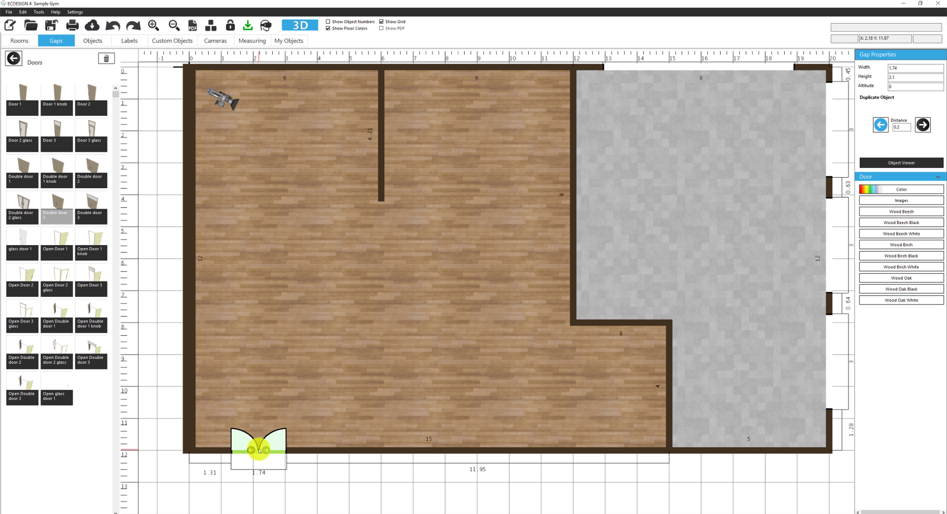
pyautogui.click(259, 452)
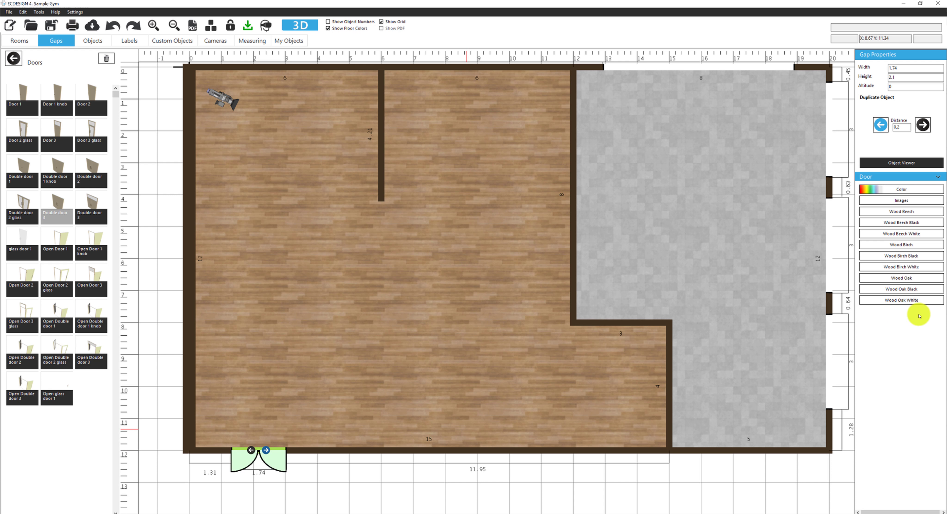
pyautogui.click(899, 280)
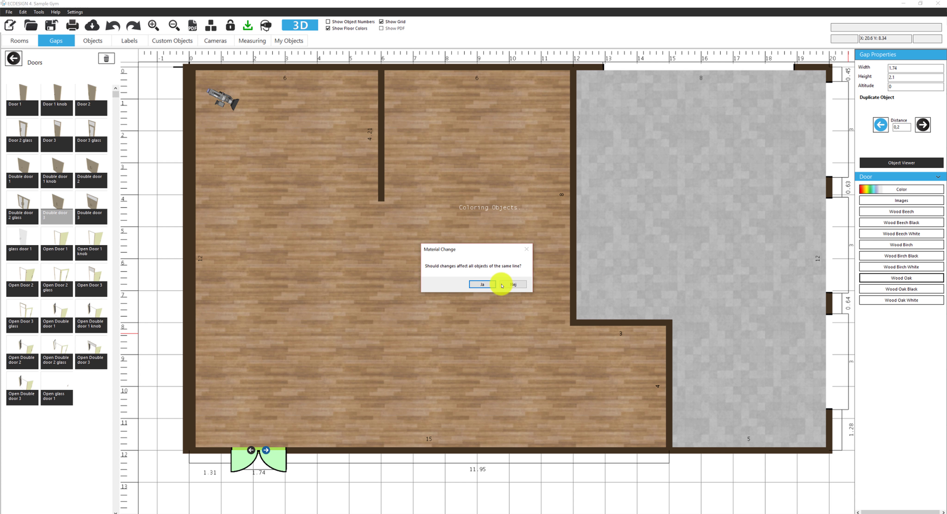
pyautogui.click(482, 285)
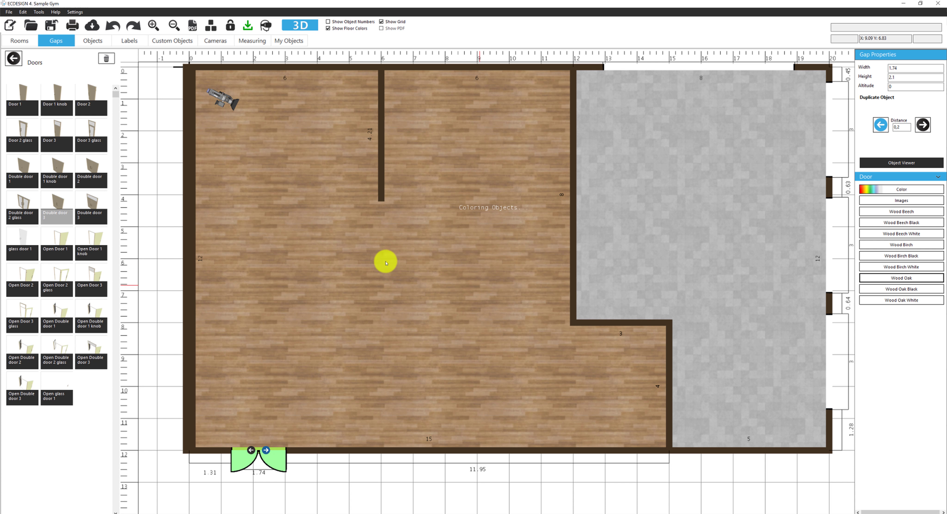
pyautogui.scroll(3, 496, 129)
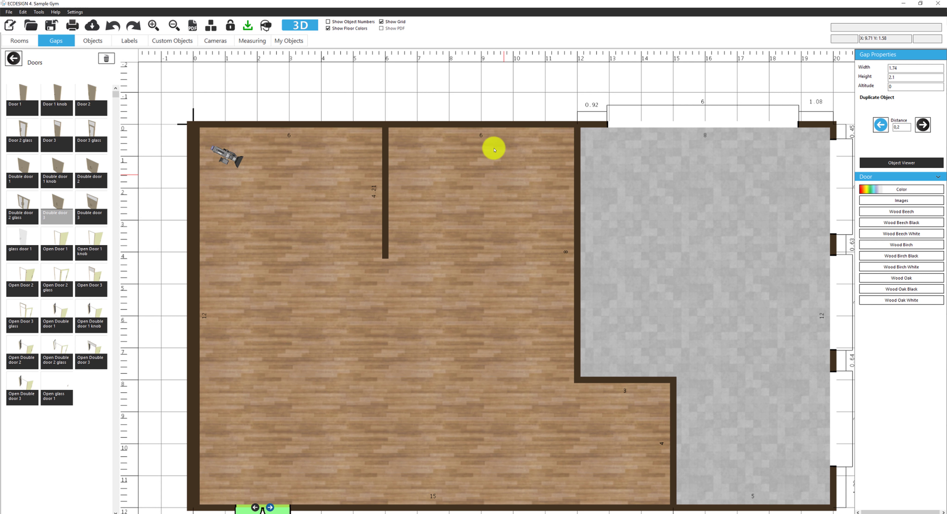
pyautogui.click(278, 125)
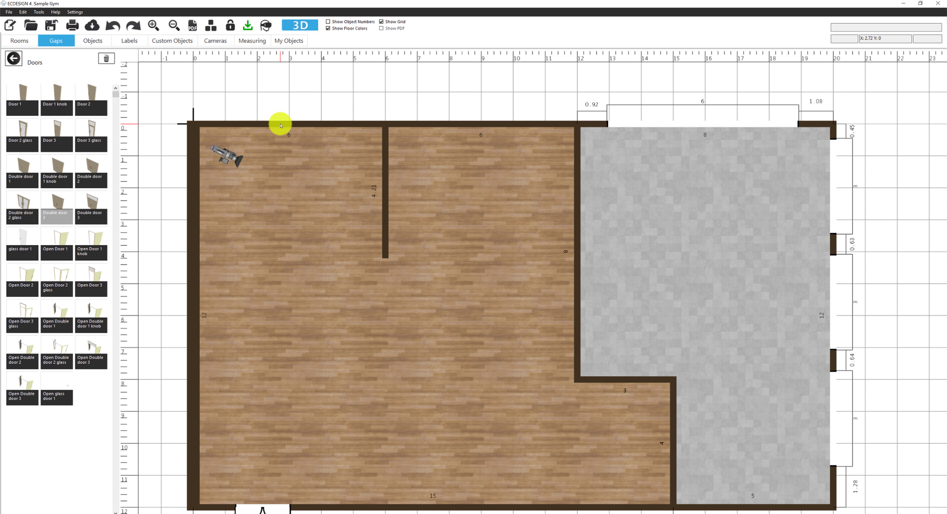
# Open the 3D view and walk into the tiled room to examine the windows in its outer walls
pyautogui.click(299, 25)
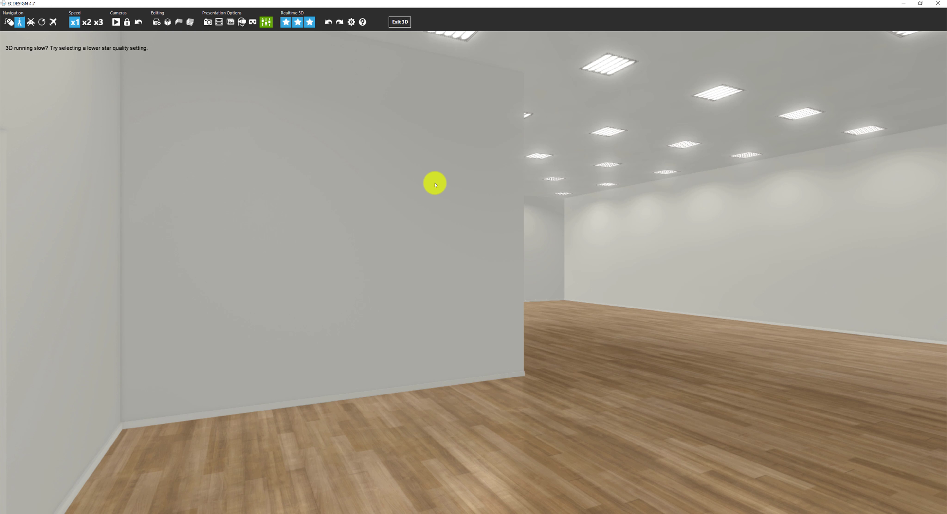
pyautogui.moveTo(435, 185); pyautogui.dragTo(852, 161)
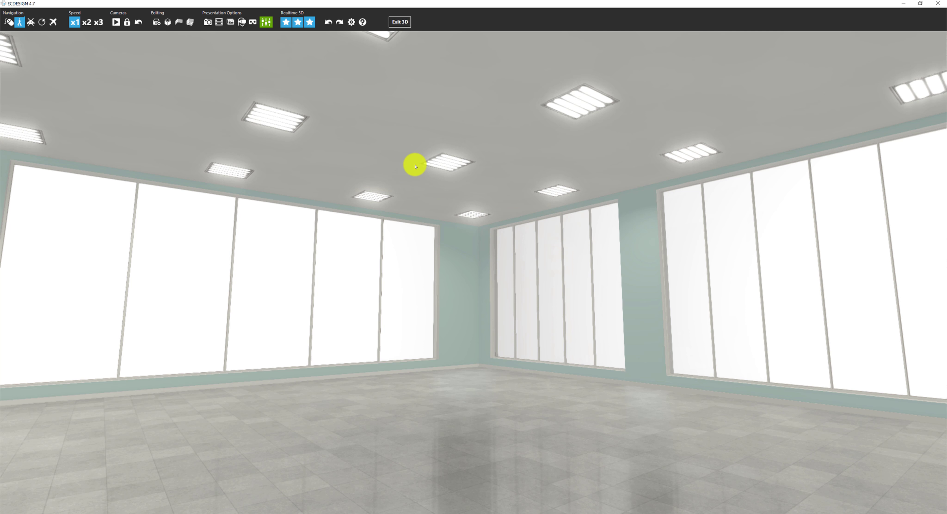
pyautogui.moveTo(415, 165); pyautogui.dragTo(364, 178)
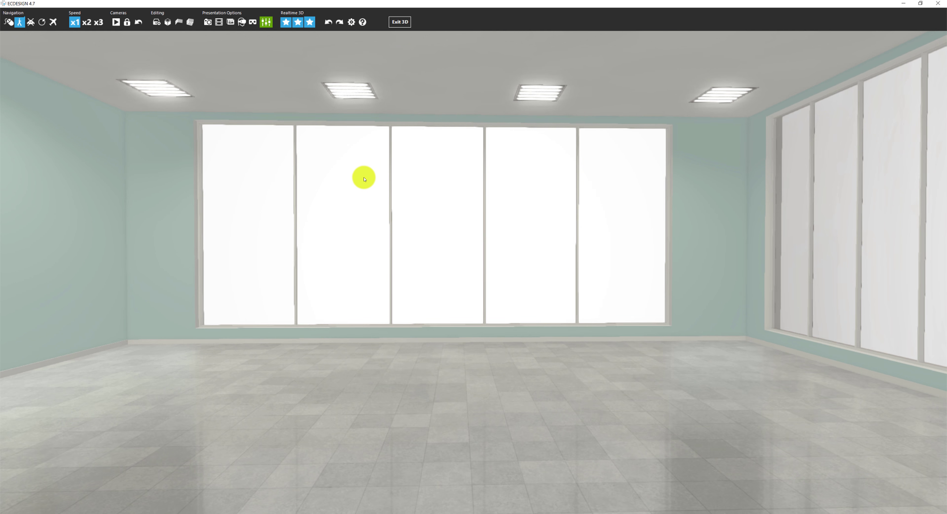
pyautogui.scroll(-3, 364, 178)
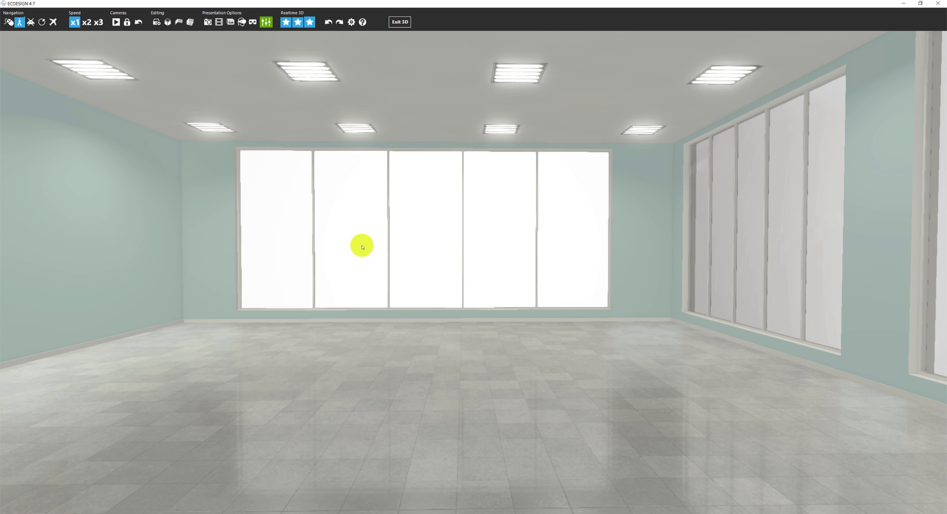
pyautogui.moveTo(366, 254)
pyautogui.mouseDown()
pyautogui.moveTo(398, 260)
pyautogui.moveTo(364, 241)
pyautogui.mouseUp()
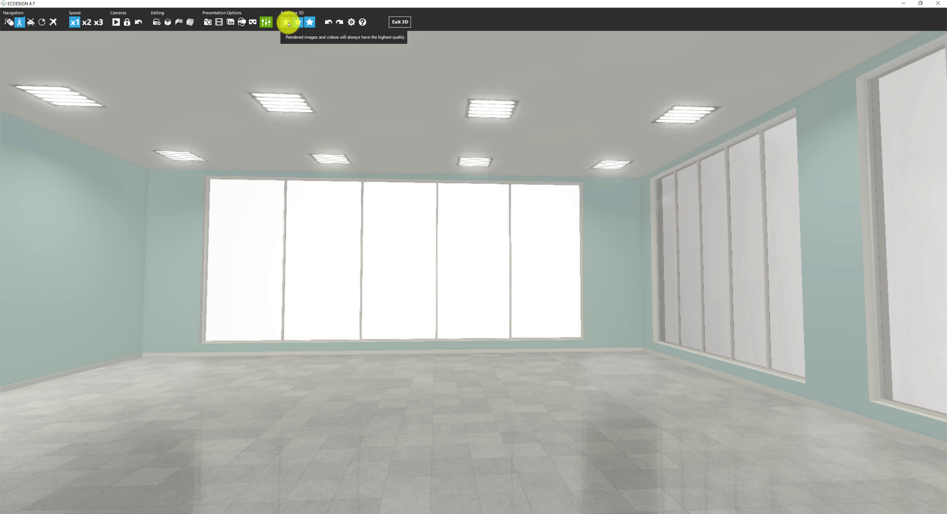
# Lower the realtime 3D quality in stages, to two stars and finally to one star
pyautogui.click(296, 23)
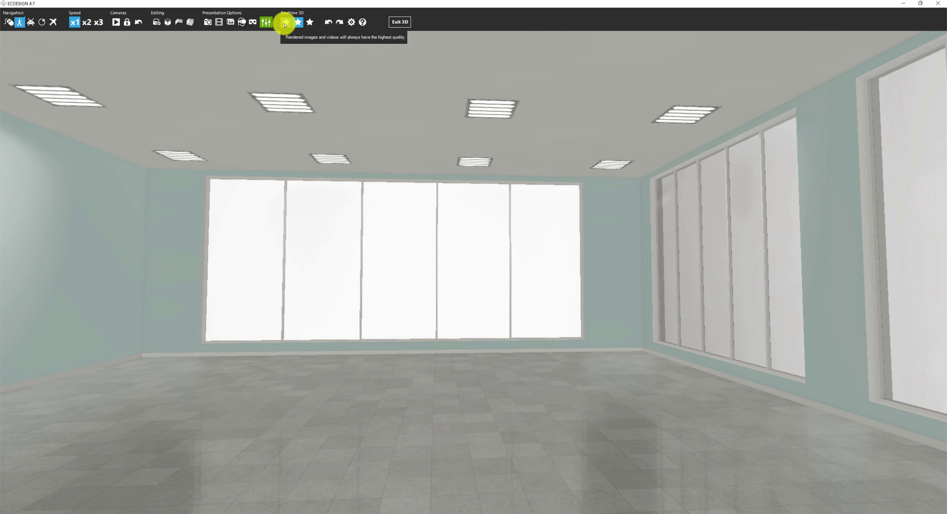
pyautogui.click(285, 22)
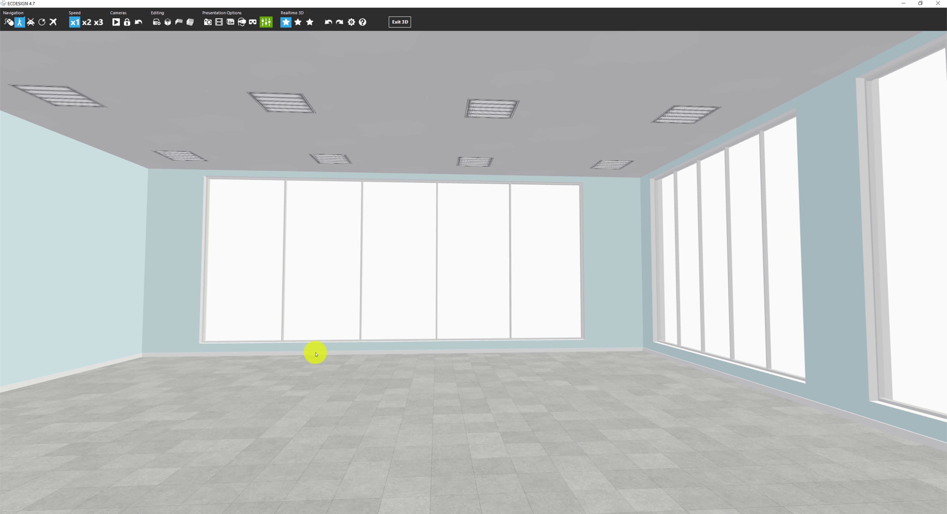
# Raise the realtime 3D quality to three stars and return to the 2D floor plan
pyautogui.moveTo(356, 362); pyautogui.dragTo(232, 360)
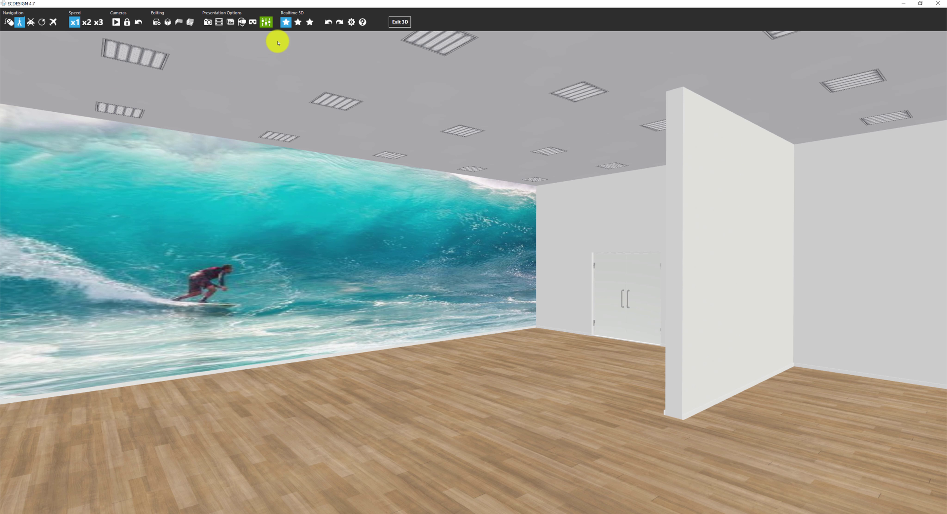
pyautogui.click(310, 23)
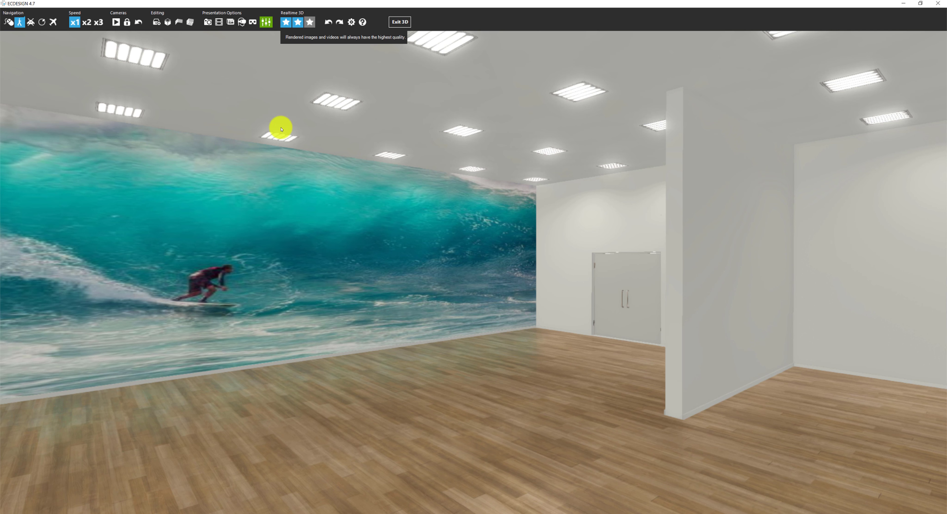
pyautogui.click(399, 22)
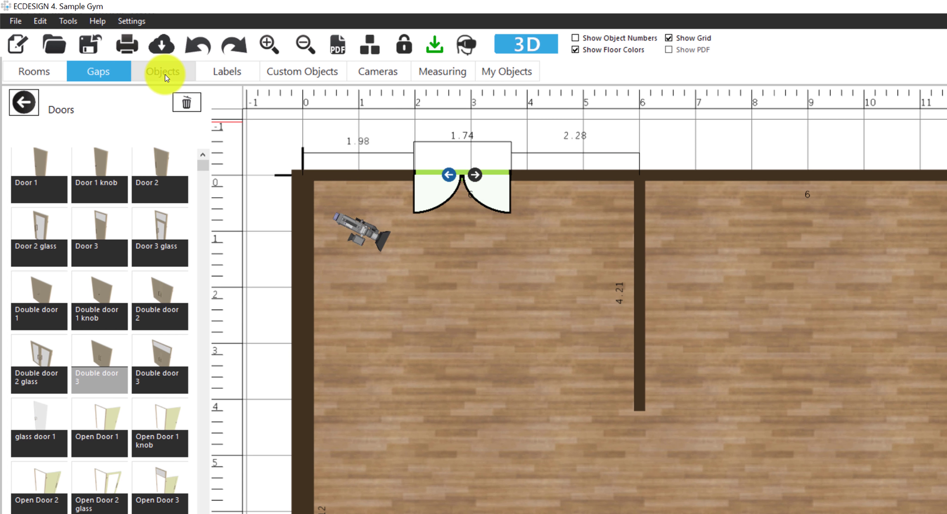
# Place an Elevation Tread ST Console from Life Fitness's cardio Elevation Series against the main room's left wall, above the lower double door
pyautogui.click(165, 74)
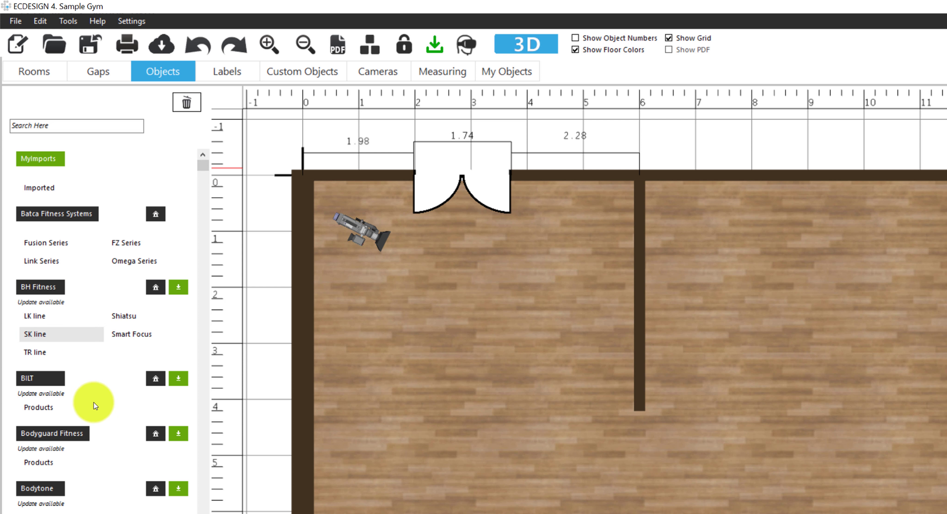
pyautogui.moveTo(206, 166); pyautogui.dragTo(202, 243)
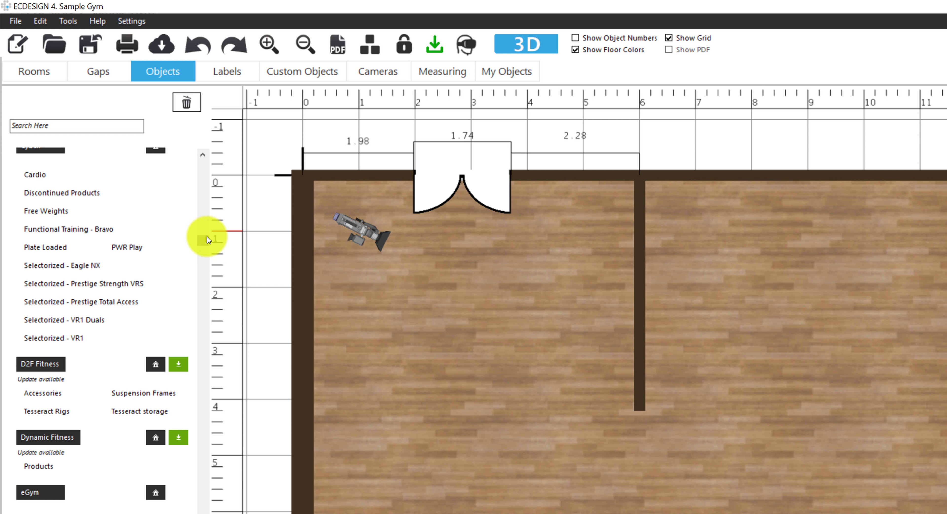
pyautogui.moveTo(207, 236); pyautogui.dragTo(207, 245)
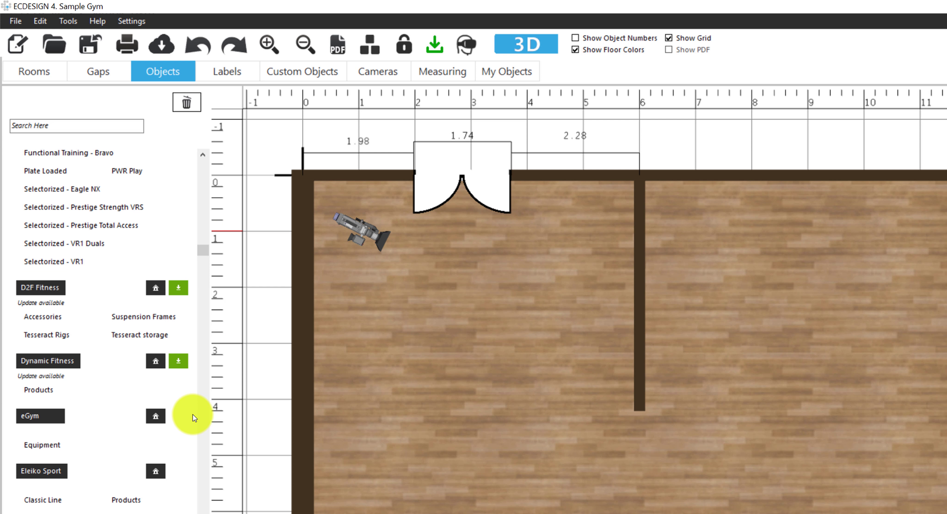
pyautogui.moveTo(206, 249); pyautogui.dragTo(201, 458)
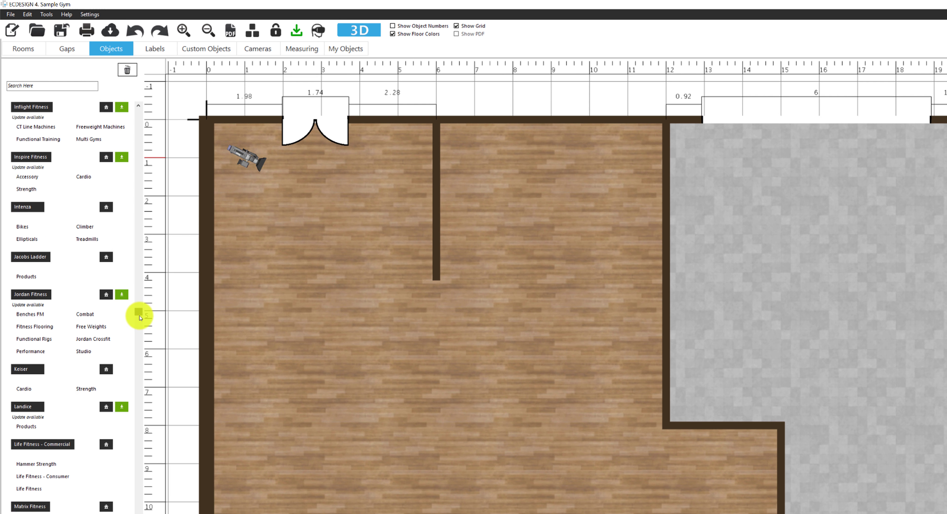
pyautogui.moveTo(140, 317); pyautogui.dragTo(135, 325)
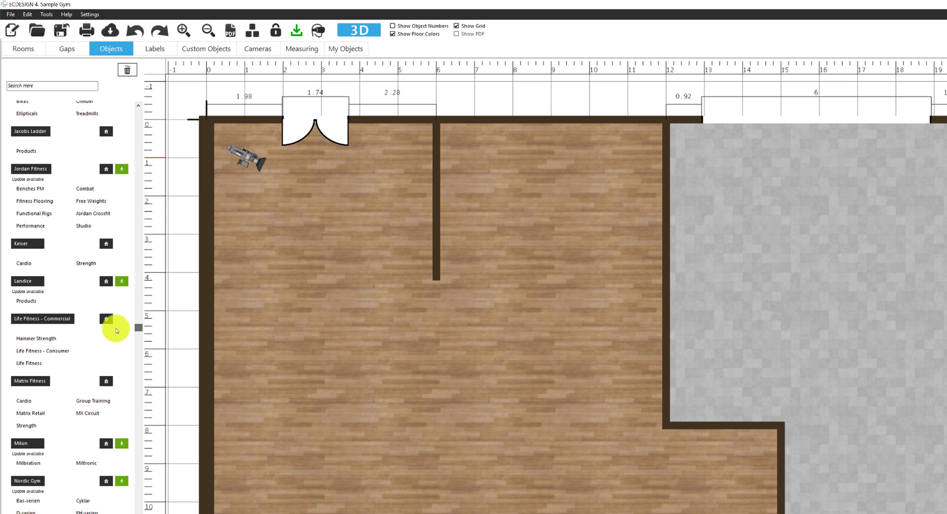
pyautogui.click(32, 364)
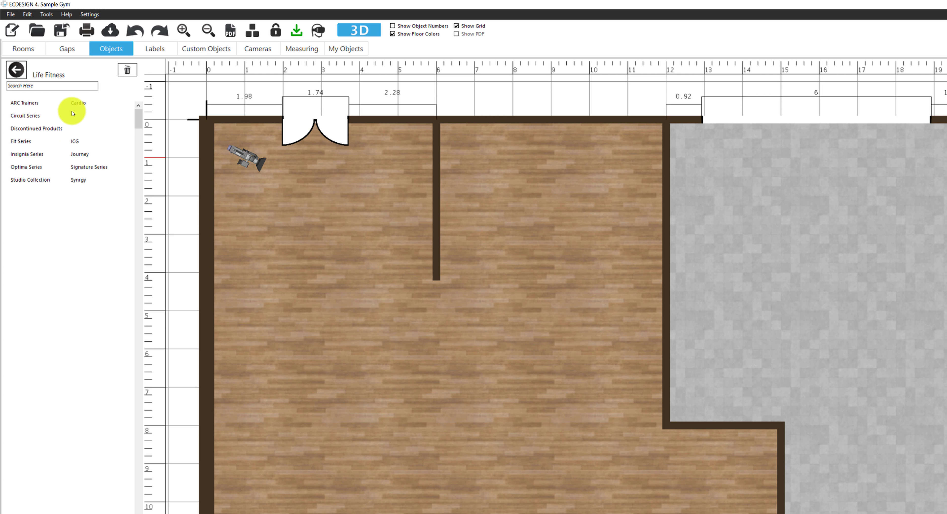
pyautogui.click(78, 102)
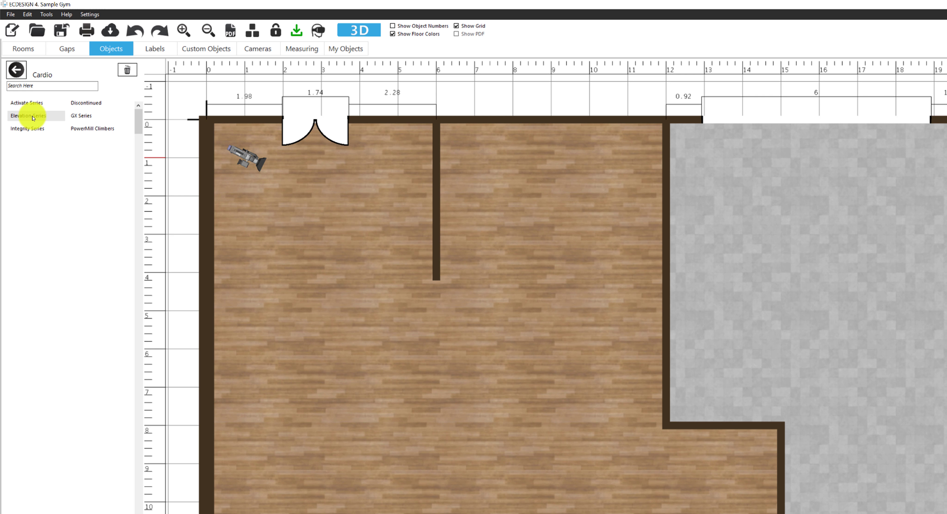
pyautogui.click(32, 117)
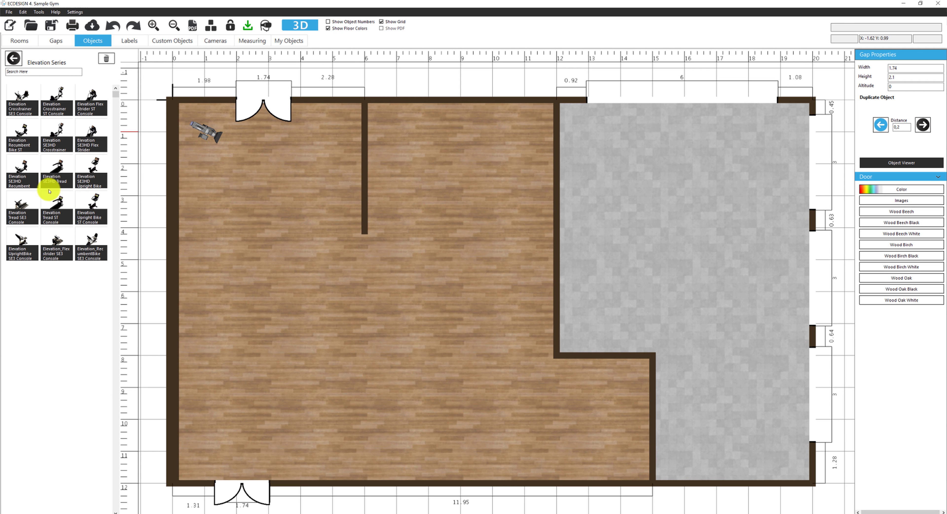
pyautogui.moveTo(53, 202); pyautogui.dragTo(365, 462)
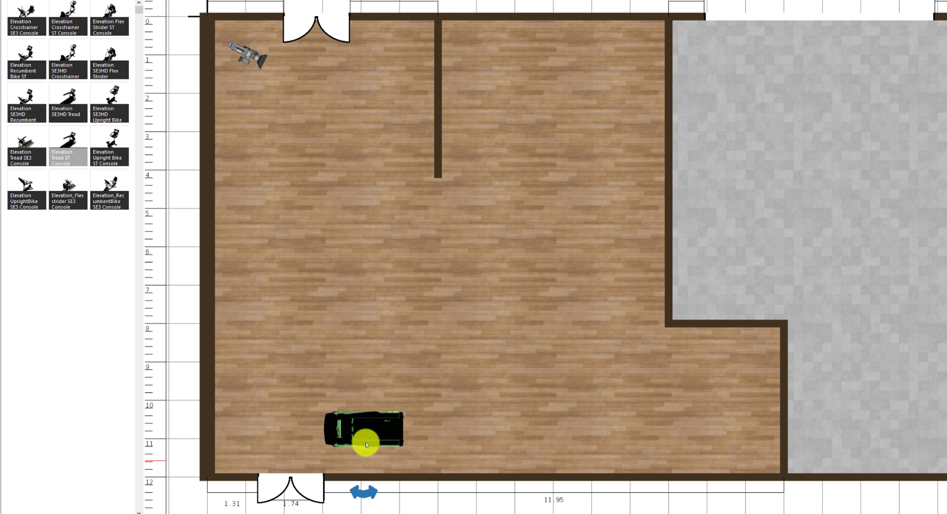
pyautogui.moveTo(353, 430); pyautogui.dragTo(261, 358)
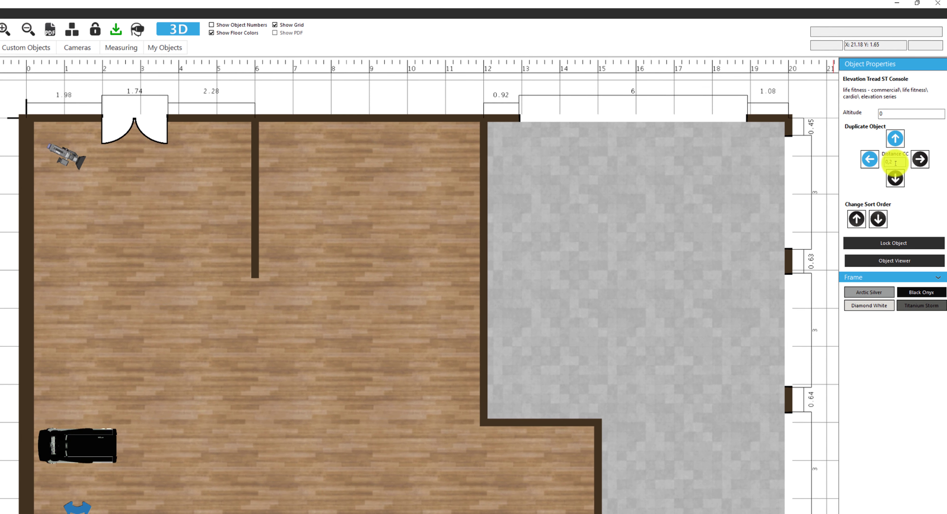
# Duplicate the treadmill five times upwards at a distance of 1 and apply the Black Onyx frame to all objects of the same line
pyautogui.write('1')
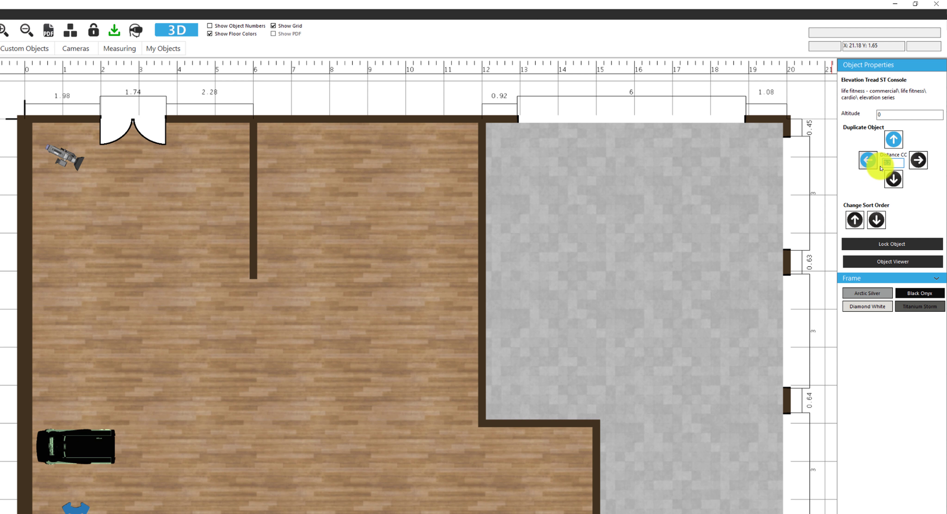
pyautogui.click(894, 145)
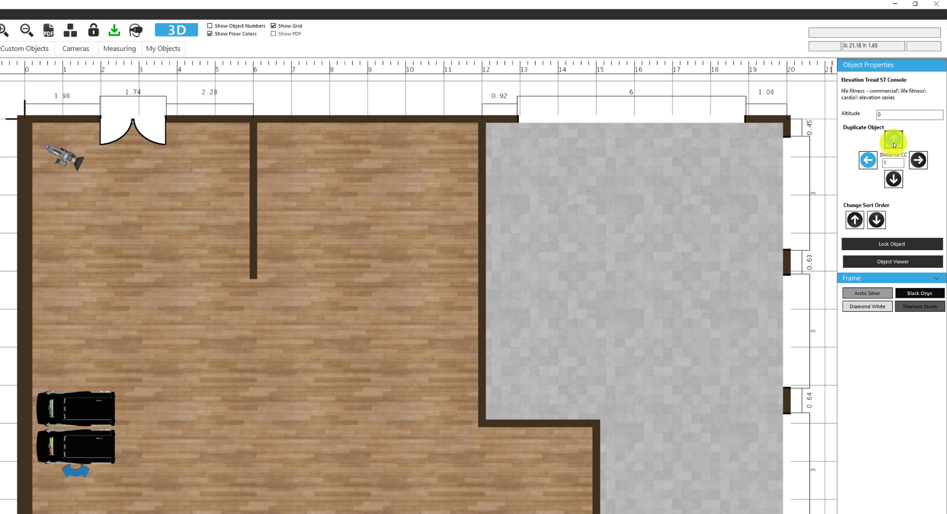
pyautogui.click(895, 145)
pyautogui.click(894, 144)
pyautogui.click(894, 145)
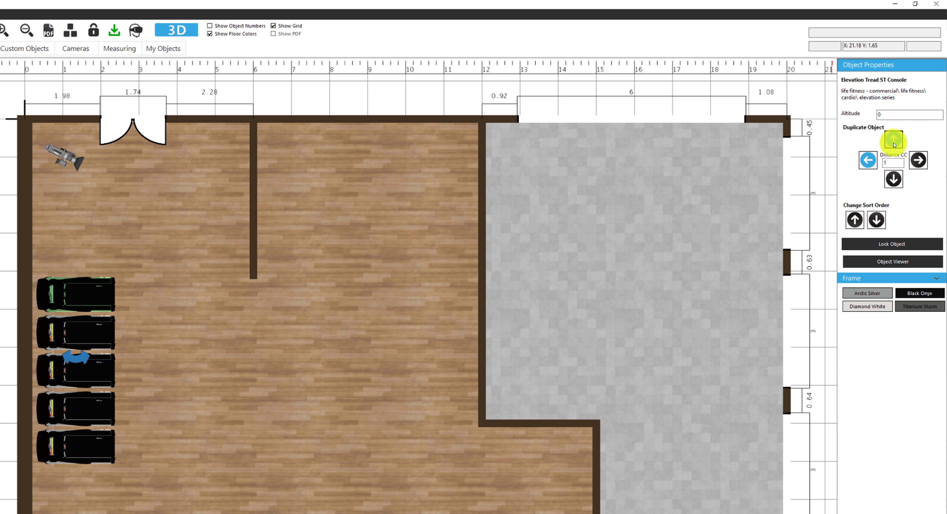
pyautogui.click(895, 145)
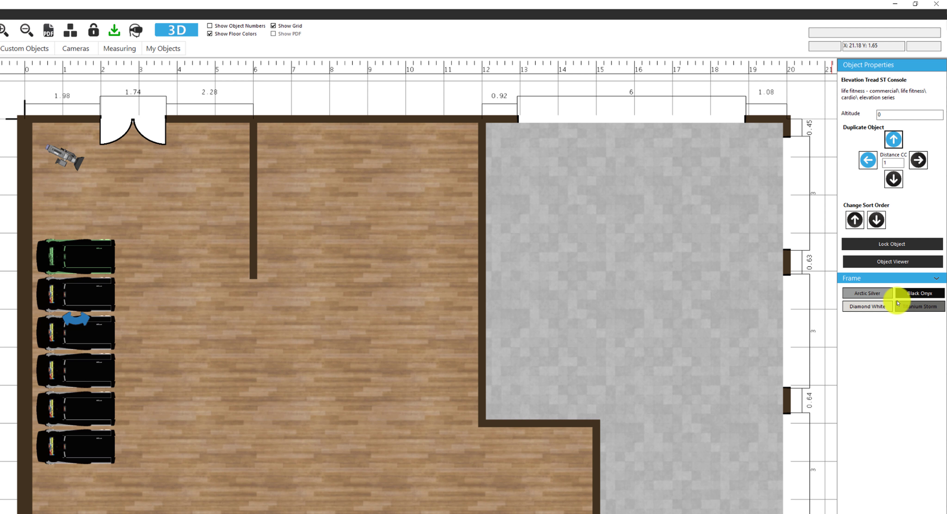
pyautogui.click(905, 293)
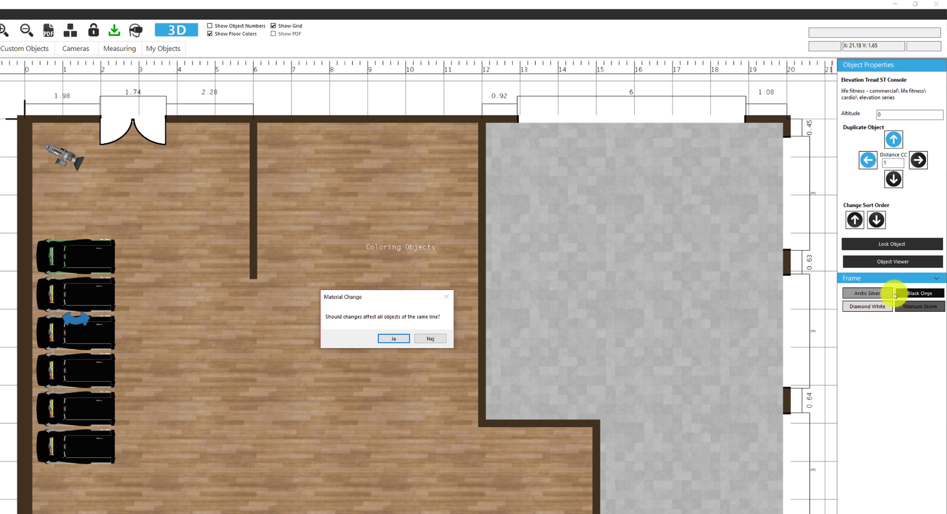
pyautogui.click(392, 340)
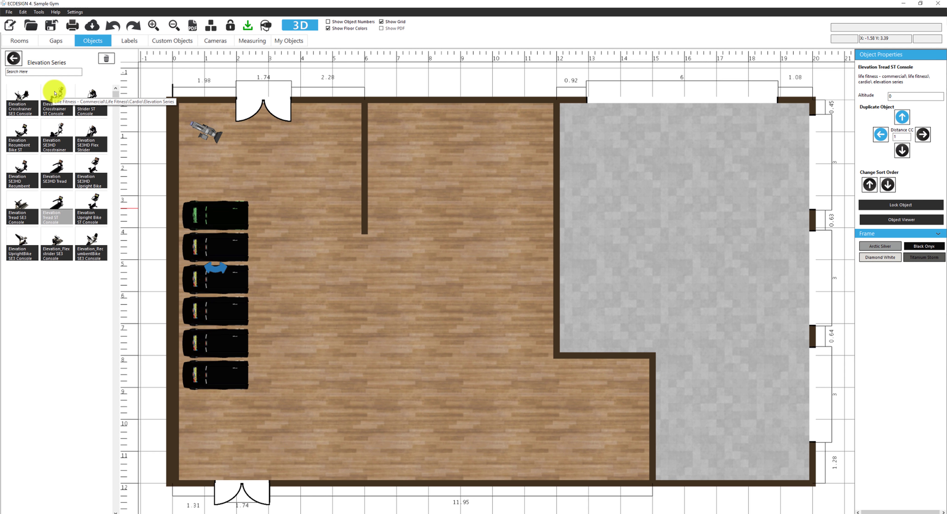
# Place an Elevation Crosstrainer ST Console near the main room's lower wall and duplicate it four times to the right at a distance of 1
pyautogui.moveTo(58, 96); pyautogui.dragTo(332, 435)
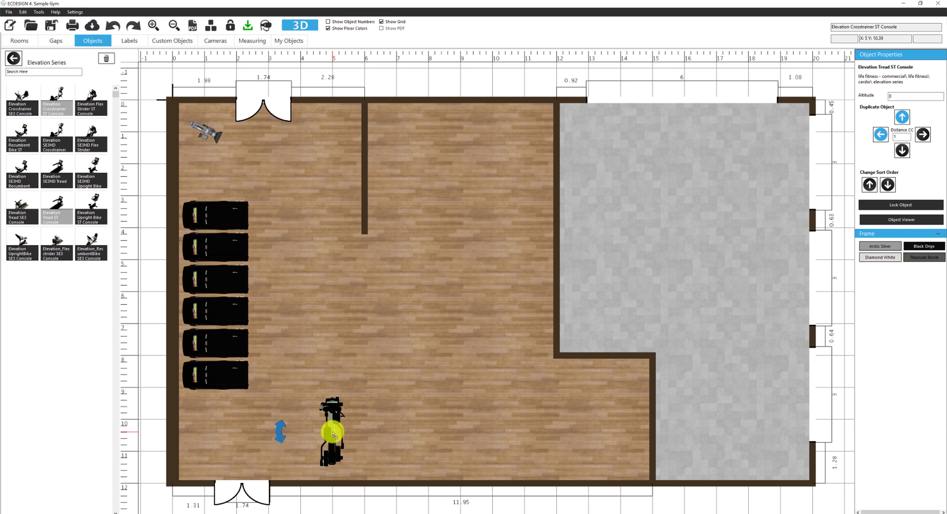
pyautogui.click(923, 135)
pyautogui.click(923, 136)
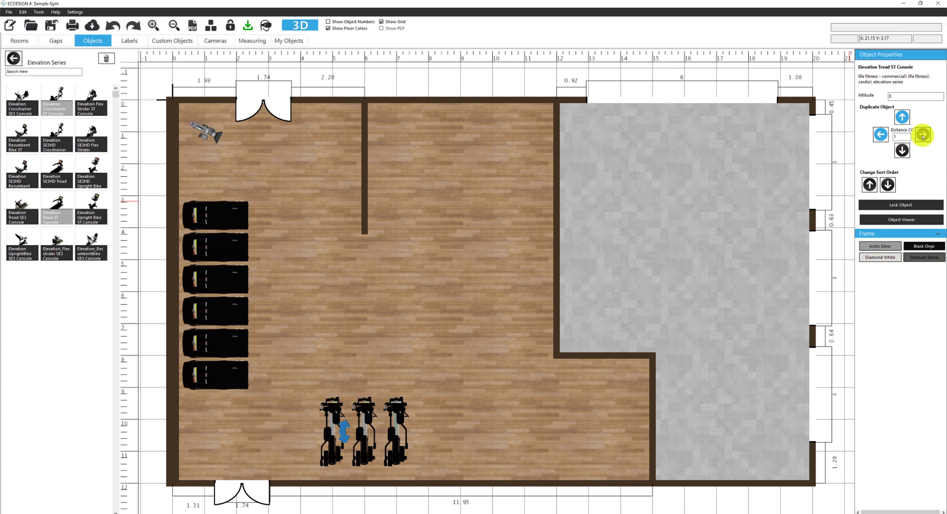
pyautogui.click(922, 136)
pyautogui.click(923, 136)
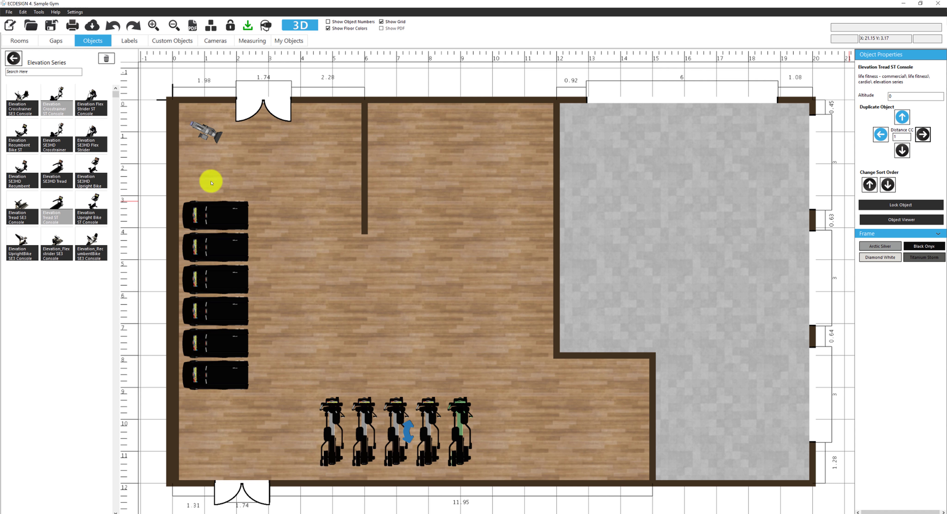
# Place the Signature Series plate-loaded Incline Press SPLIP, High Row SPLHR and Front Pulldown SPLPD in the wooden-floored area right of the partition
pyautogui.click(13, 60)
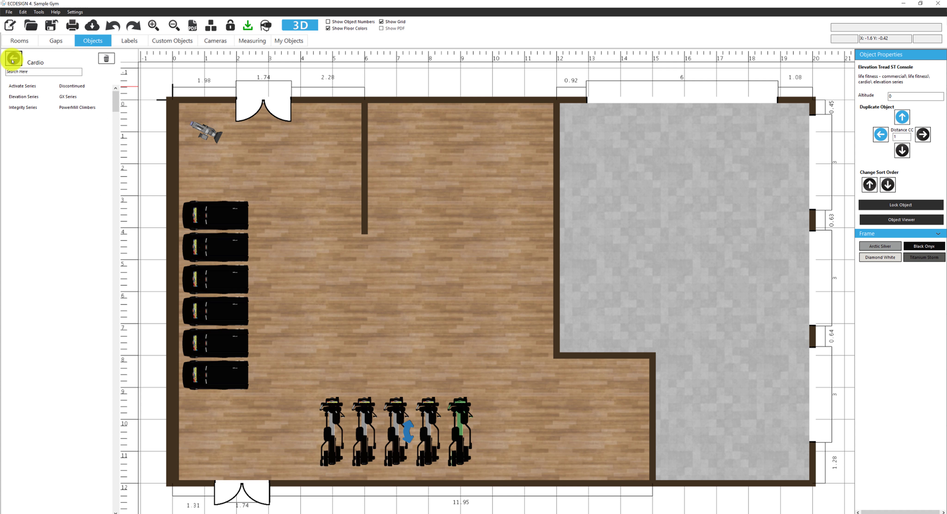
pyautogui.click(12, 60)
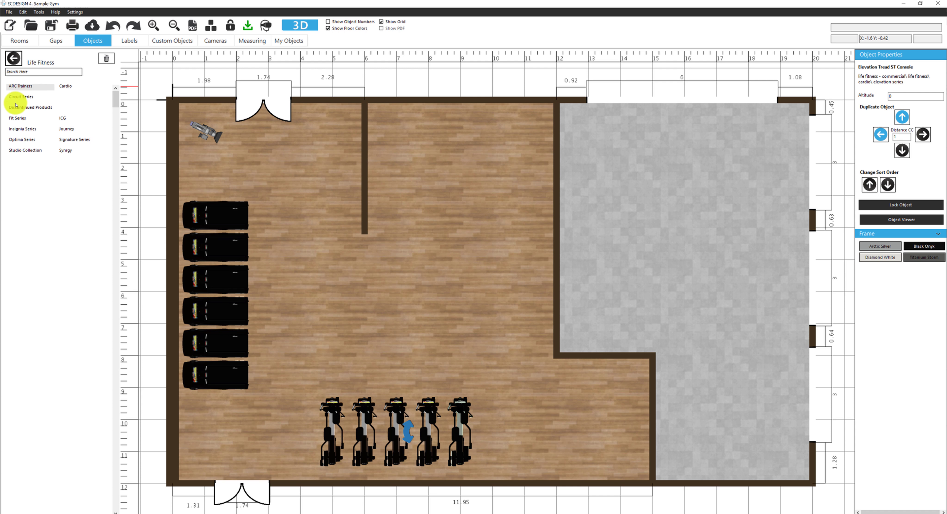
pyautogui.click(64, 140)
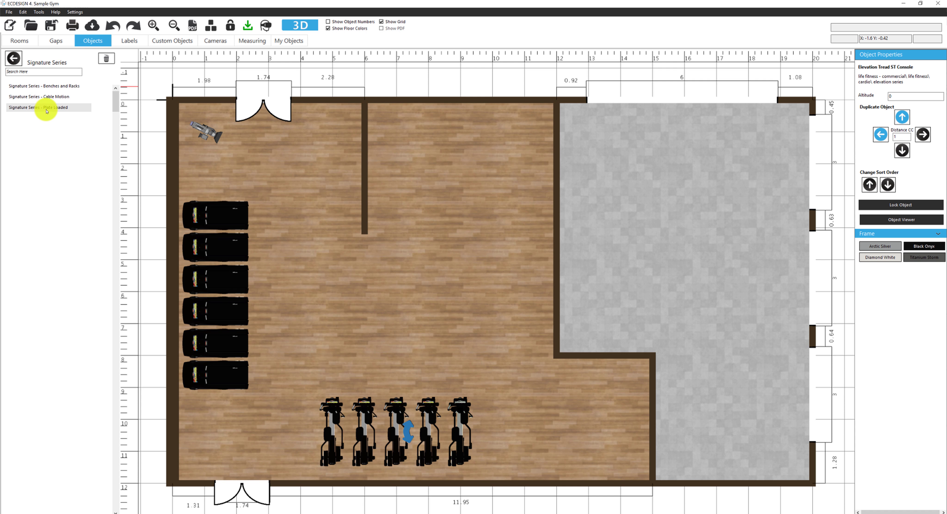
pyautogui.click(46, 108)
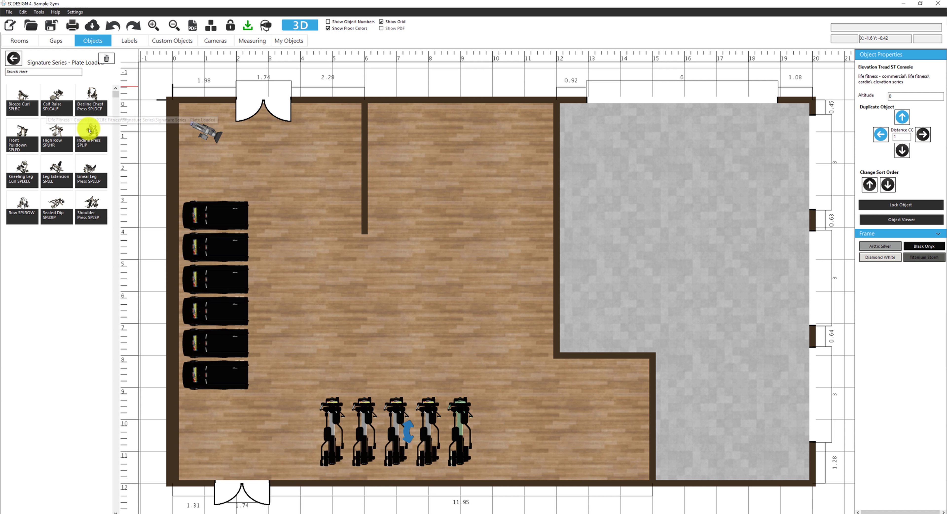
pyautogui.moveTo(89, 130); pyautogui.dragTo(414, 140)
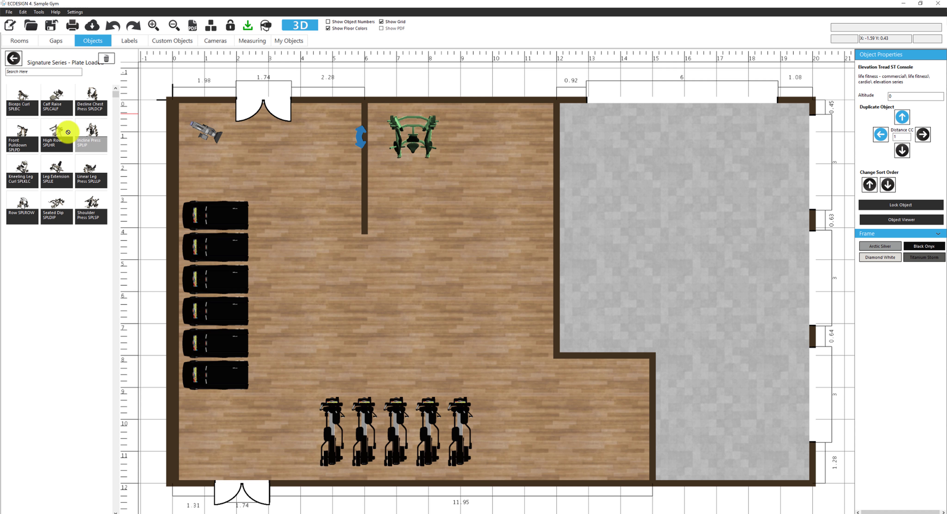
pyautogui.moveTo(67, 133); pyautogui.dragTo(513, 135)
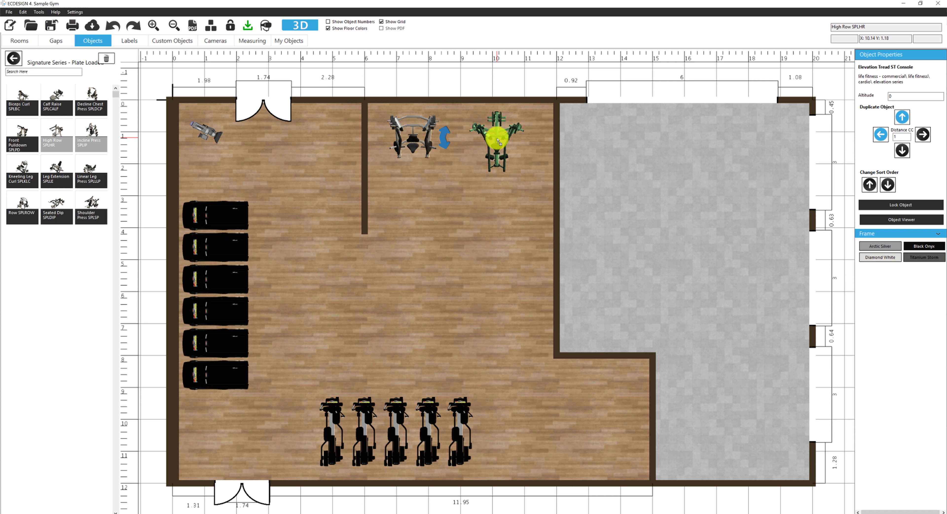
pyautogui.moveTo(20, 129); pyautogui.dragTo(510, 258)
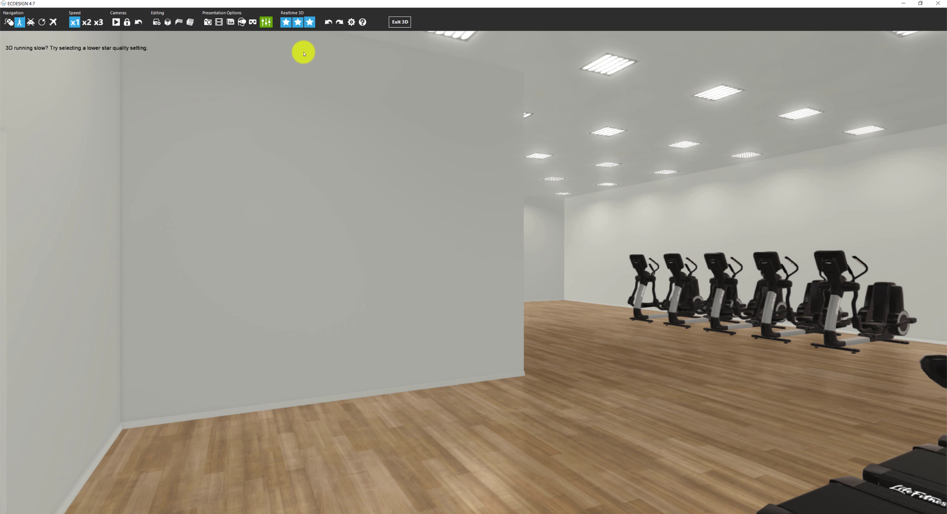
# Open the 3D view and examine the placed gym equipment from above
pyautogui.moveTo(337, 120); pyautogui.dragTo(643, 199)
pyautogui.scroll(-3, 668, 208)
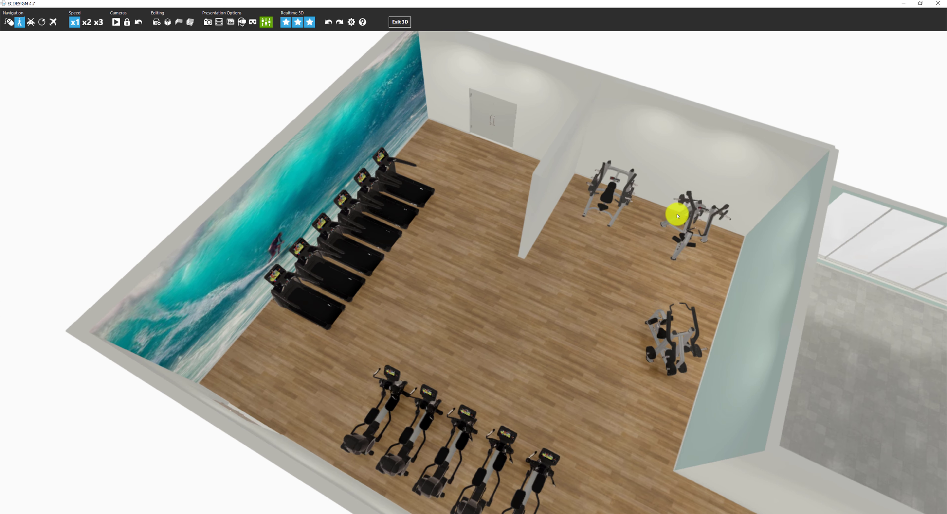
pyautogui.moveTo(698, 220); pyautogui.dragTo(750, 219)
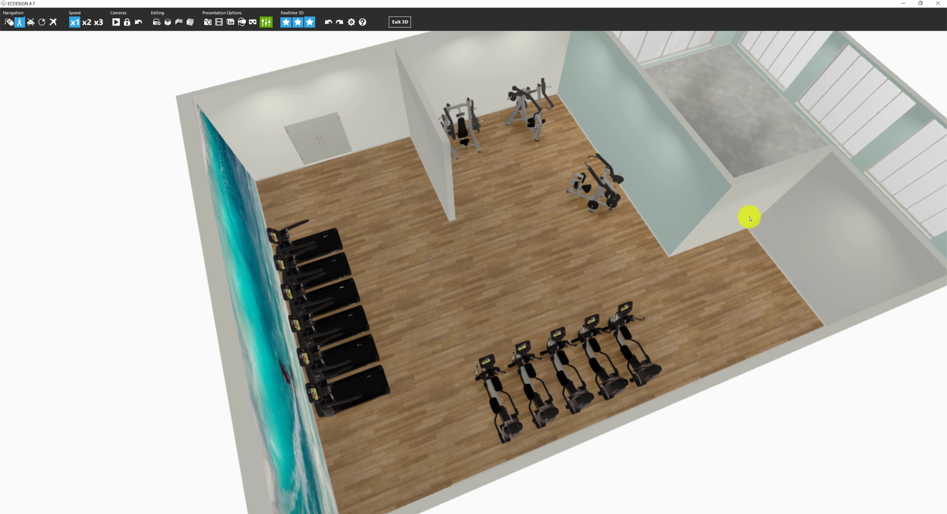
pyautogui.scroll(2, 750, 218)
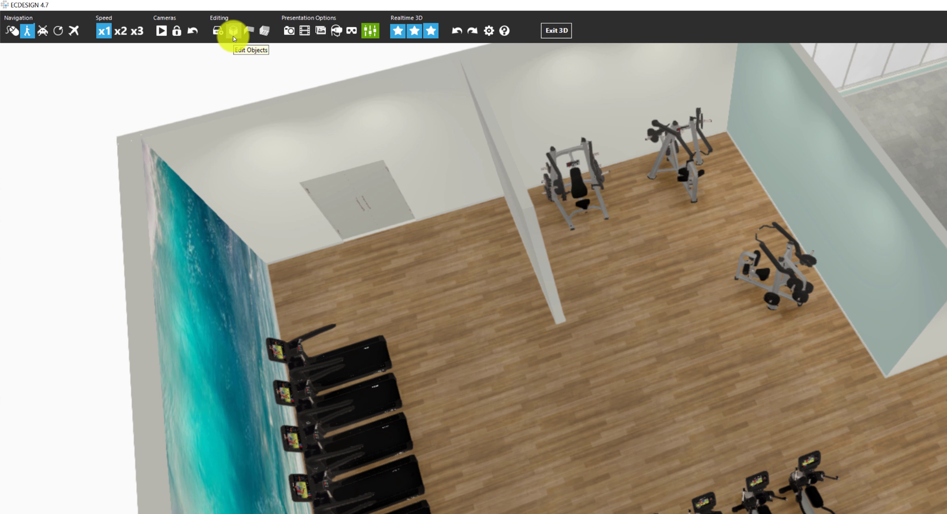
# Enable object editing in 3D, then move the Front Pulldown along the teal wall and rotate it
pyautogui.click(232, 33)
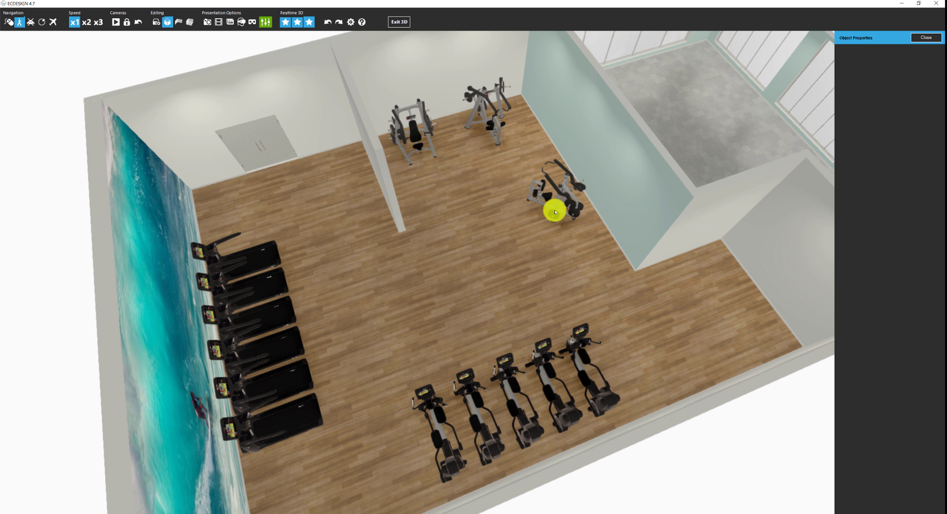
pyautogui.click(555, 213)
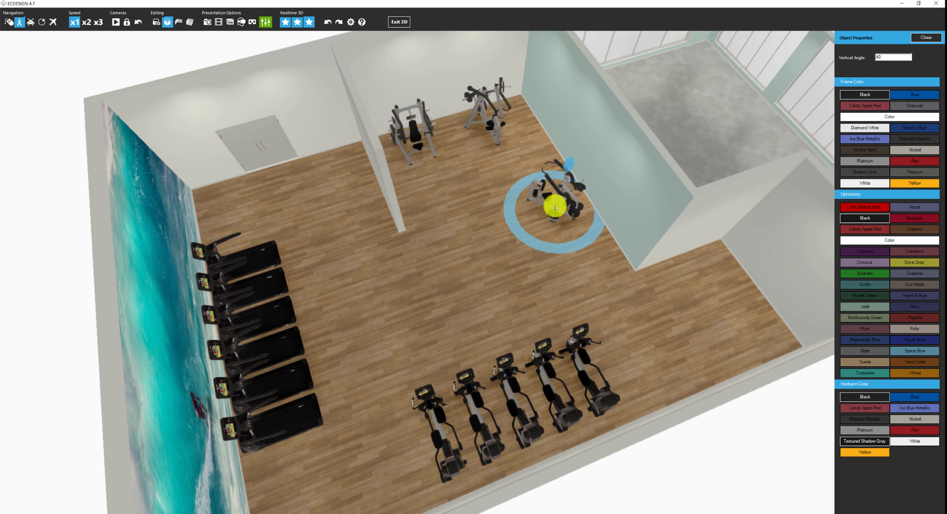
pyautogui.moveTo(555, 208); pyautogui.dragTo(525, 220)
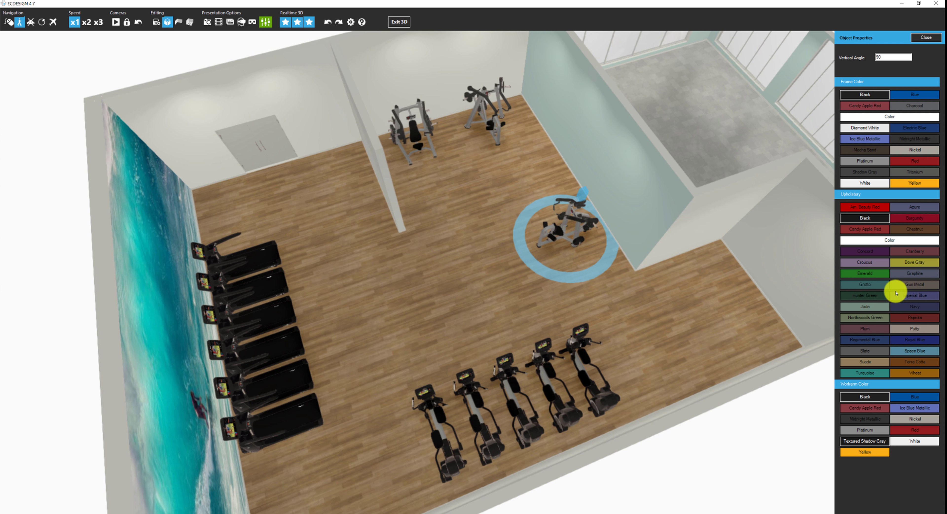
# Set the Front Pulldown's upholstery and frame colours to Black, applying the changes to all objects of the same line
pyautogui.click(867, 220)
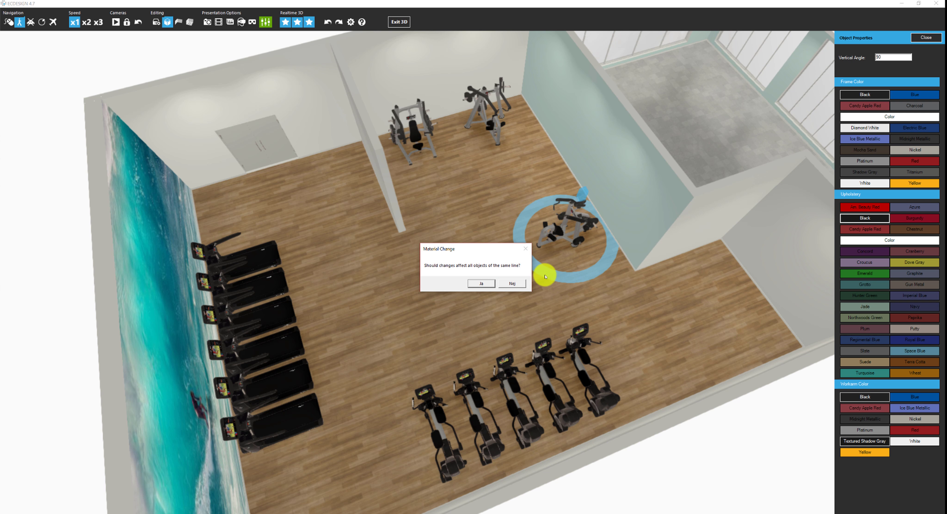
pyautogui.click(486, 284)
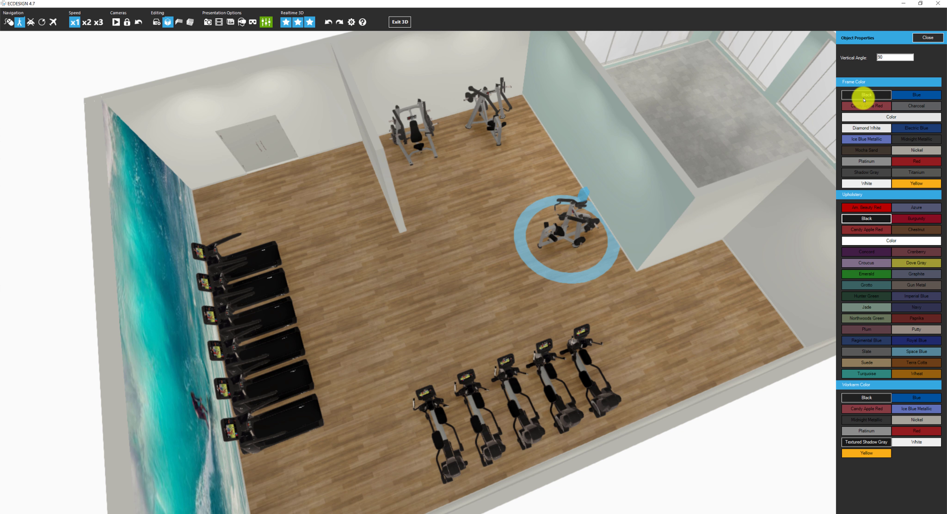
pyautogui.click(849, 97)
pyautogui.click(481, 284)
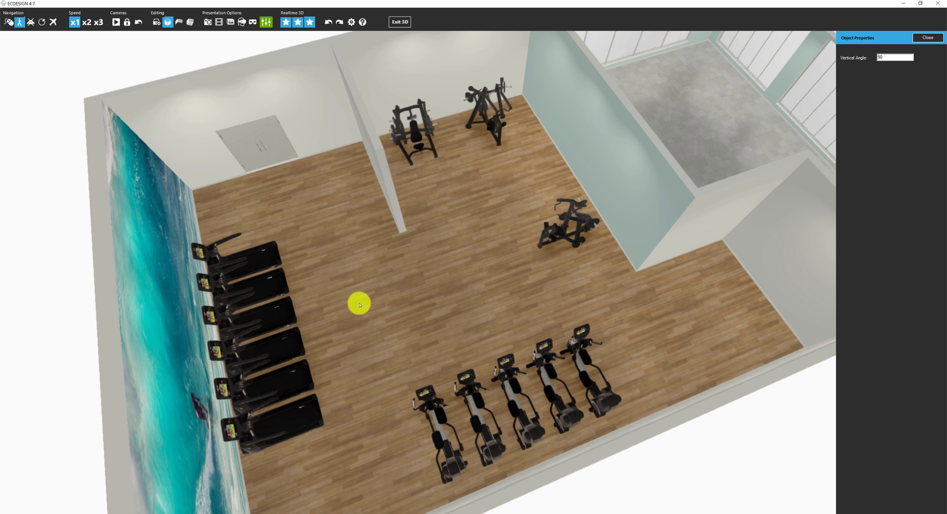
# Select the five crosstrainers together and shift the row slightly towards the treadmills
pyautogui.moveTo(363, 301); pyautogui.dragTo(690, 480)
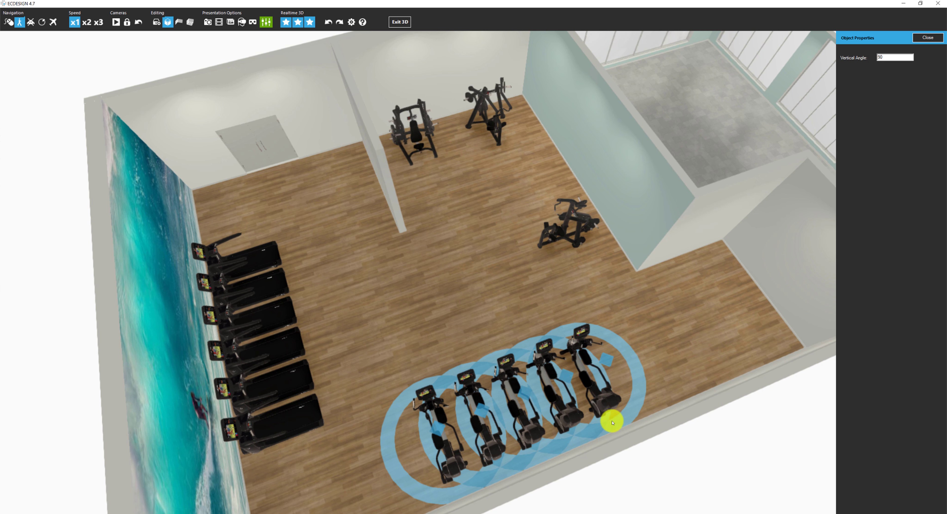
pyautogui.moveTo(613, 396)
pyautogui.mouseDown()
pyautogui.moveTo(577, 351)
pyautogui.moveTo(603, 396)
pyautogui.mouseUp()
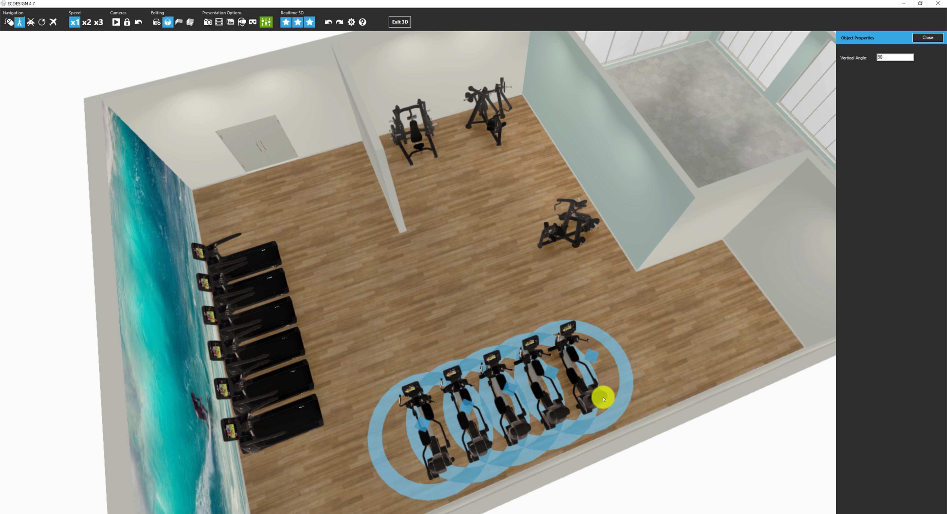
pyautogui.click(403, 265)
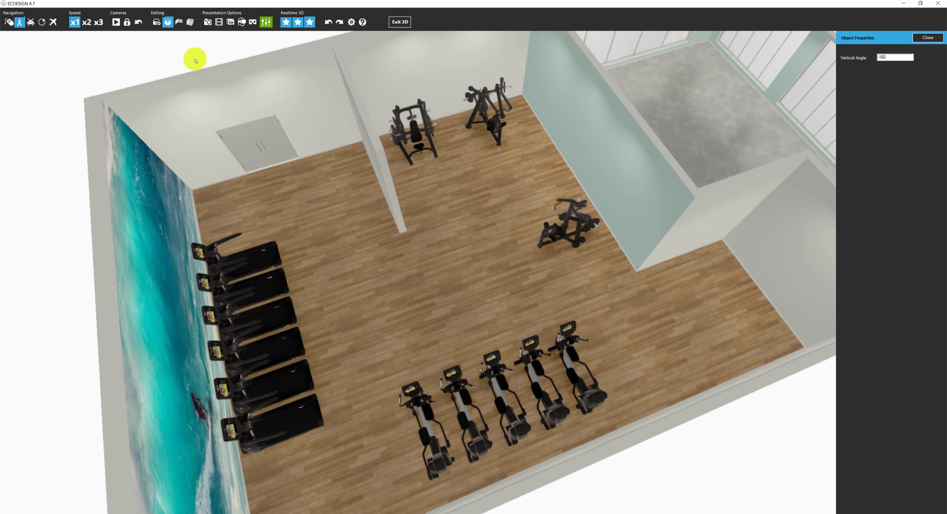
# Place the Signature Series plate-loaded Leg Extension SPLLE in the wooden-floored corner beyond the teal wall
pyautogui.click(154, 23)
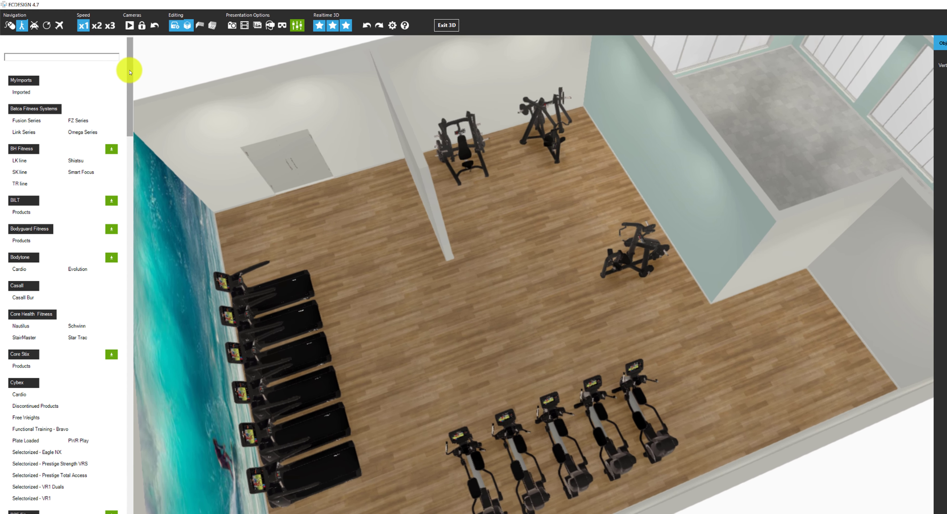
pyautogui.moveTo(116, 73); pyautogui.dragTo(115, 110)
pyautogui.scroll(-3, 136, 131)
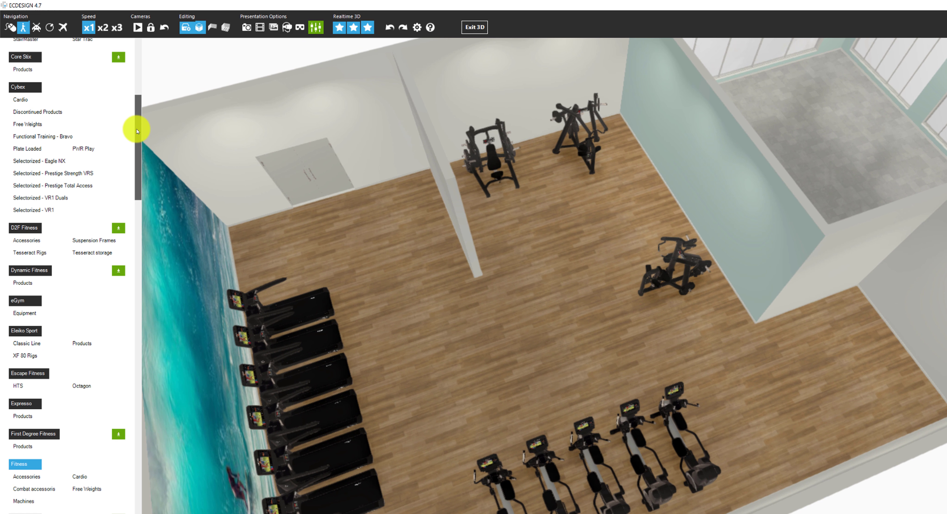
pyautogui.scroll(-20, 135, 144)
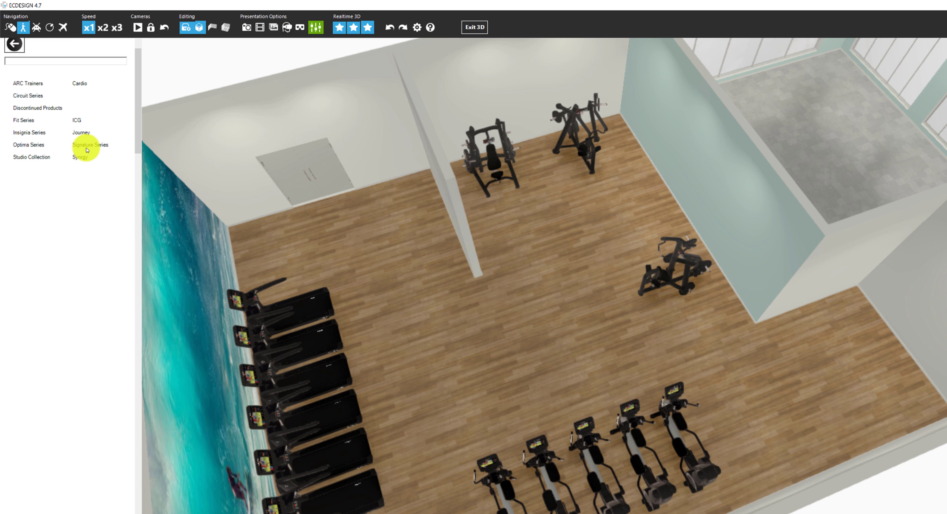
pyautogui.click(87, 147)
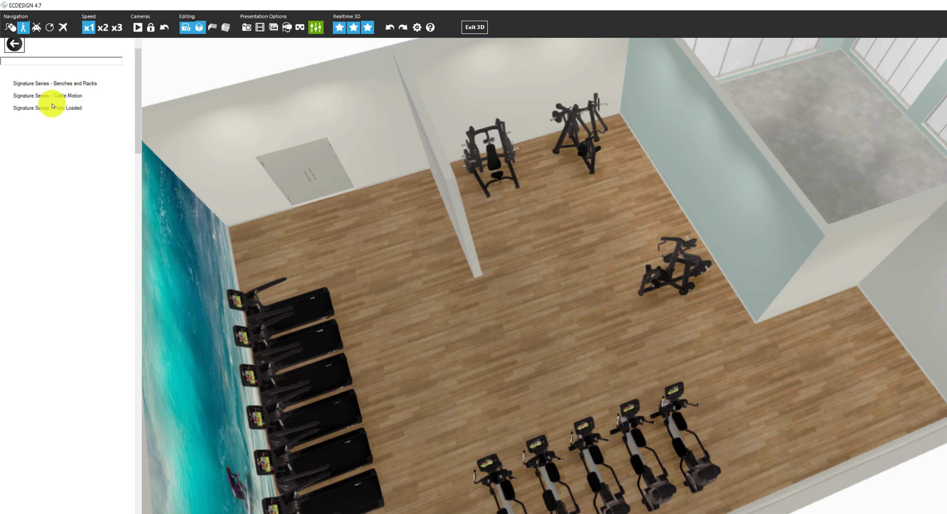
pyautogui.click(52, 111)
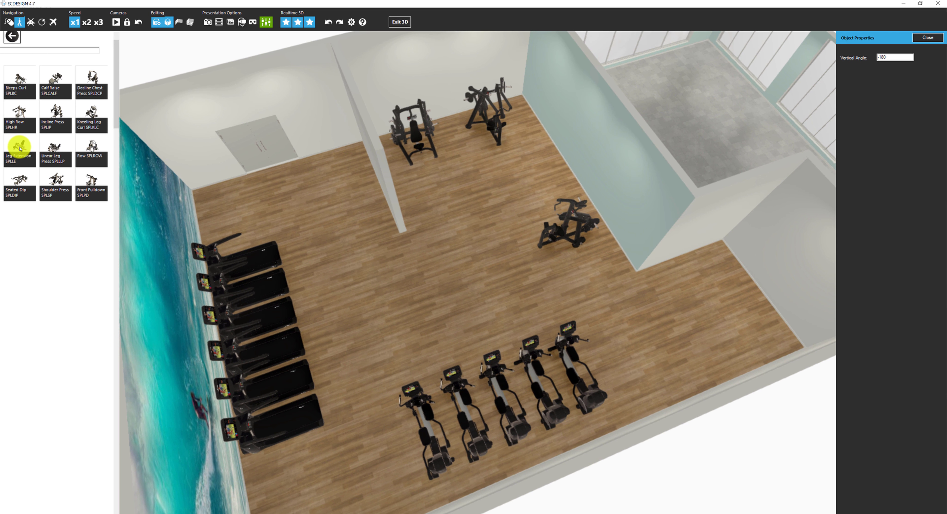
pyautogui.moveTo(20, 148); pyautogui.dragTo(734, 323)
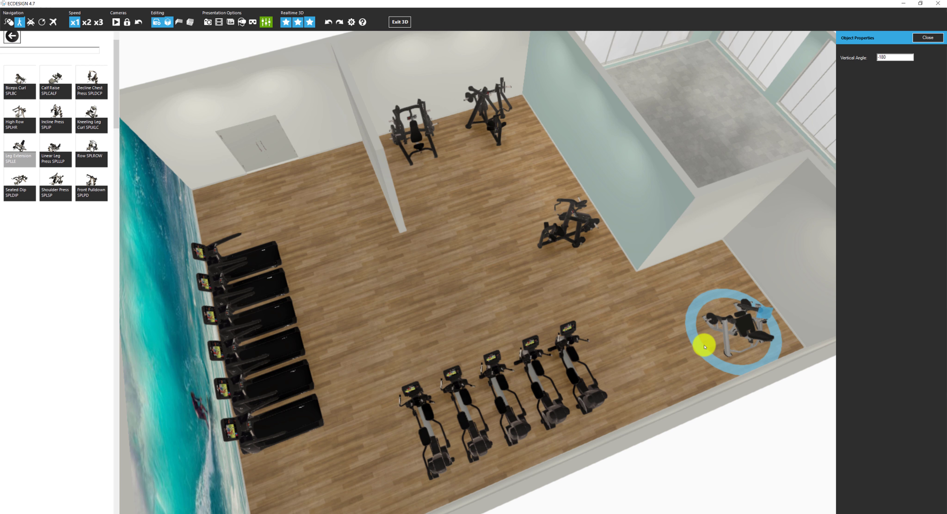
# Reposition and rotate the Leg Extension in its corner, and set its frame colour to Black for all objects of the same line
pyautogui.moveTo(700, 353); pyautogui.dragTo(745, 291)
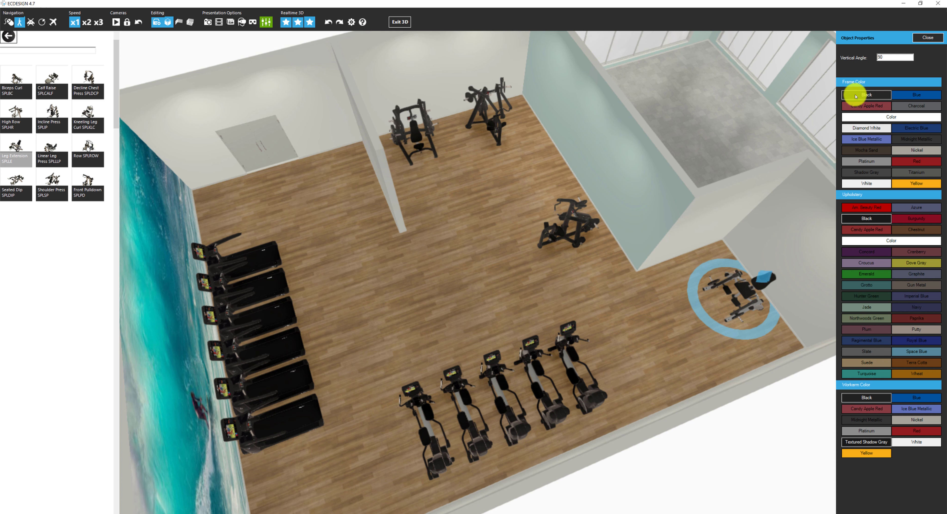
pyautogui.click(854, 94)
pyautogui.click(482, 284)
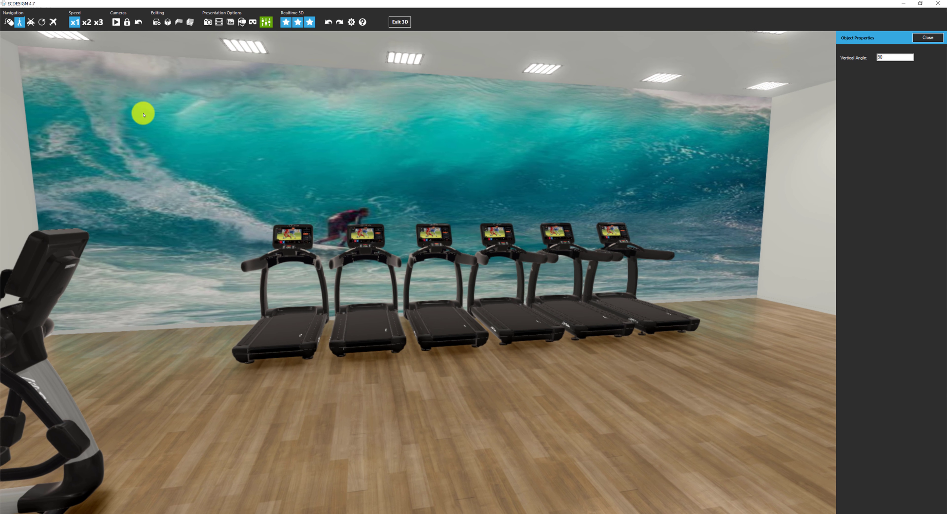
# Try the lowest realtime 3D quality on the treadmill view, then restore High Quality
pyautogui.click(282, 27)
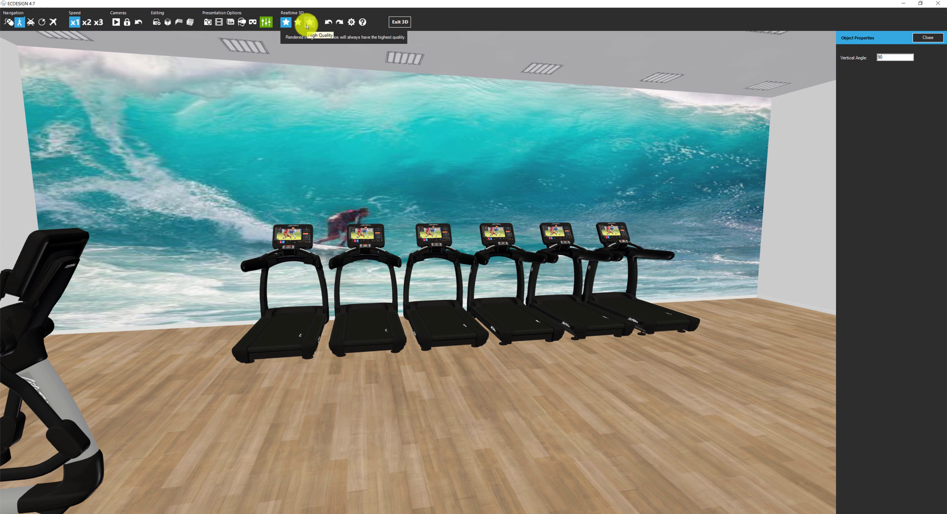
pyautogui.moveTo(307, 233)
pyautogui.mouseDown()
pyautogui.moveTo(330, 230)
pyautogui.moveTo(318, 236)
pyautogui.mouseUp()
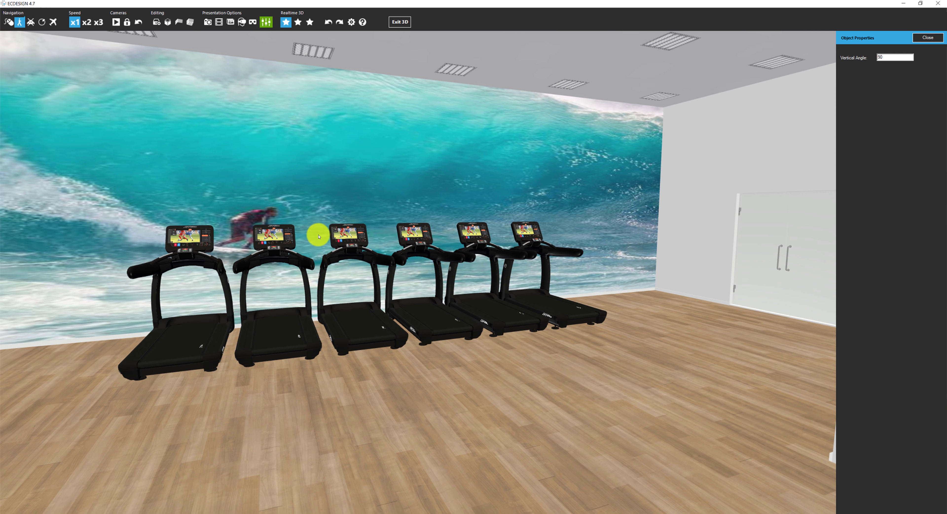
pyautogui.click(309, 22)
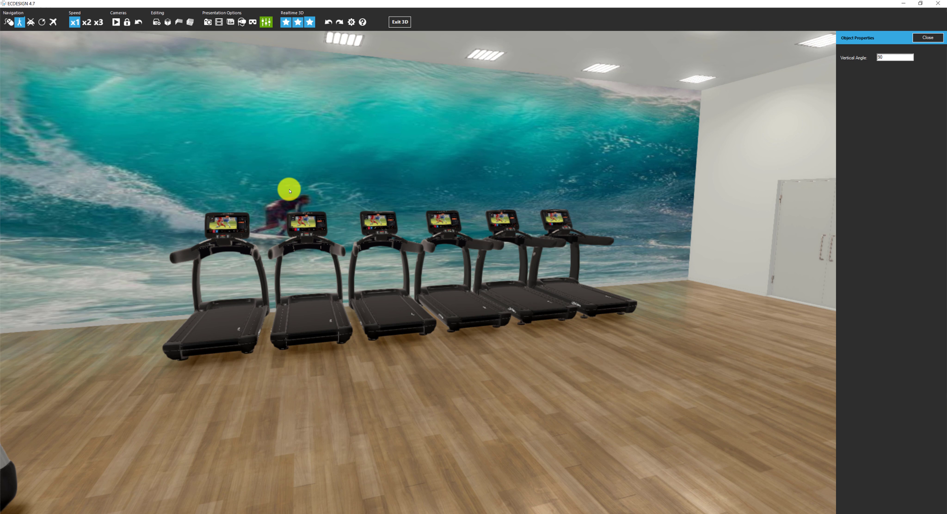
# Frame the treadmill row, render the view in 4K Resolution, save it as the PNG "sample 3d" and close the image preview
pyautogui.moveTo(286, 191)
pyautogui.mouseDown()
pyautogui.moveTo(260, 182)
pyautogui.moveTo(277, 186)
pyautogui.mouseUp()
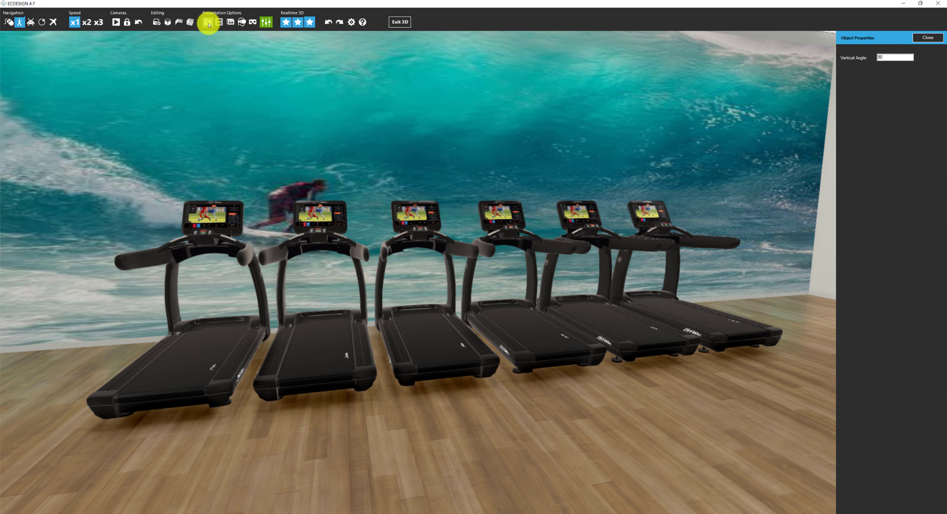
pyautogui.click(208, 23)
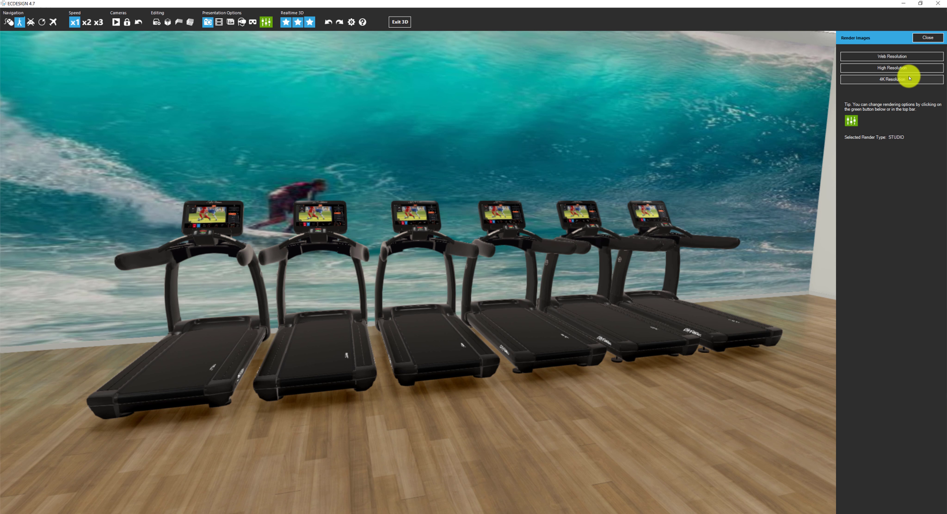
pyautogui.click(904, 79)
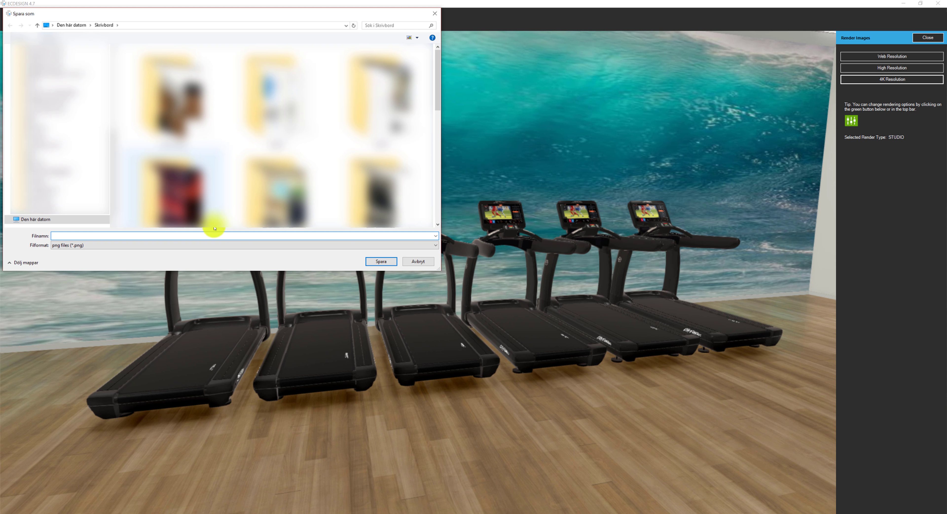
pyautogui.write('sample 3d')
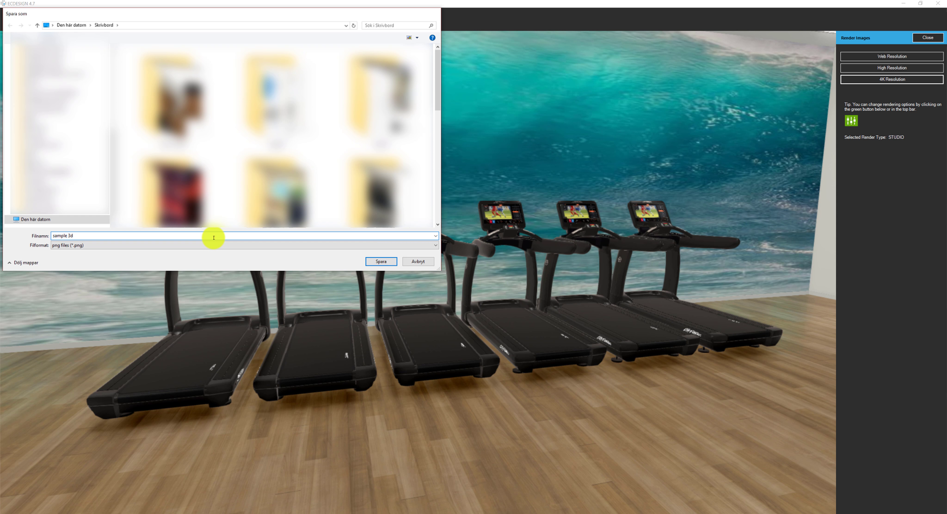
pyautogui.press('Return')
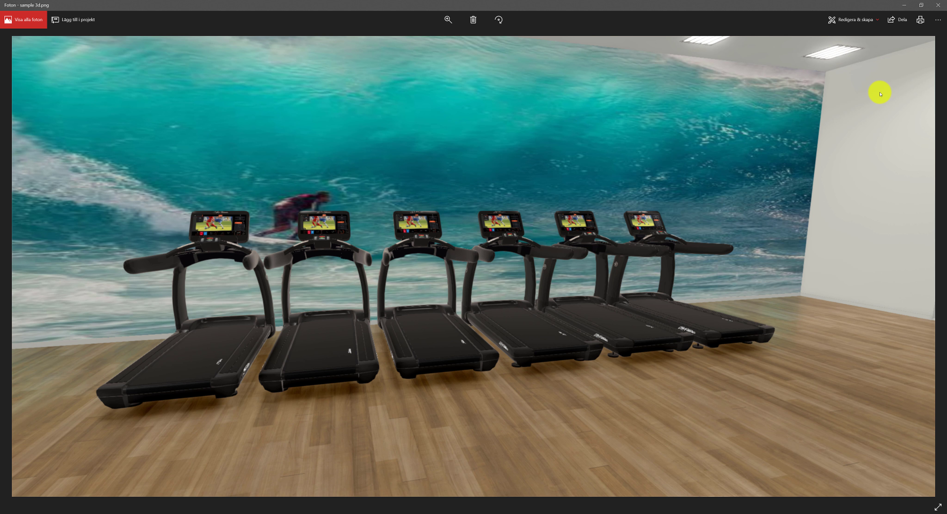
pyautogui.click(938, 5)
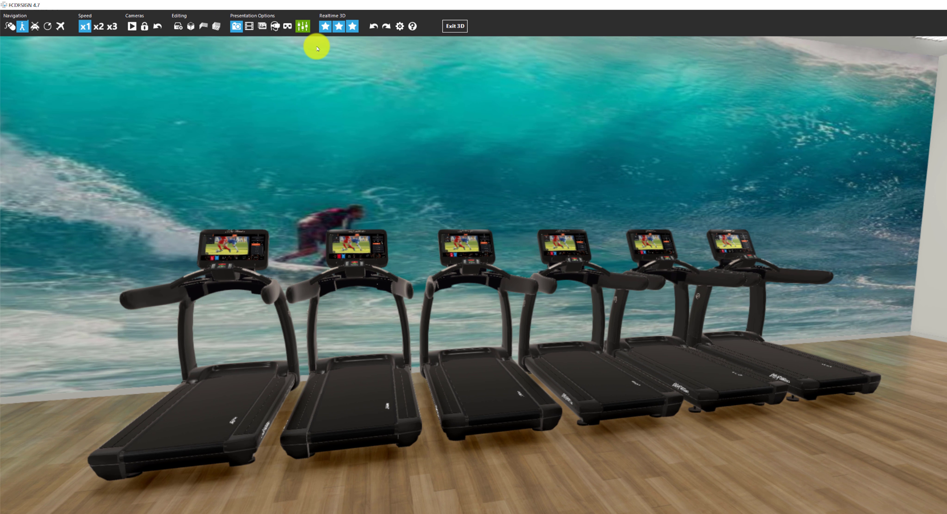
# Preview the Night and Basic render types on the treadmill view, then set the render type to Day in the windowed room
pyautogui.click(301, 28)
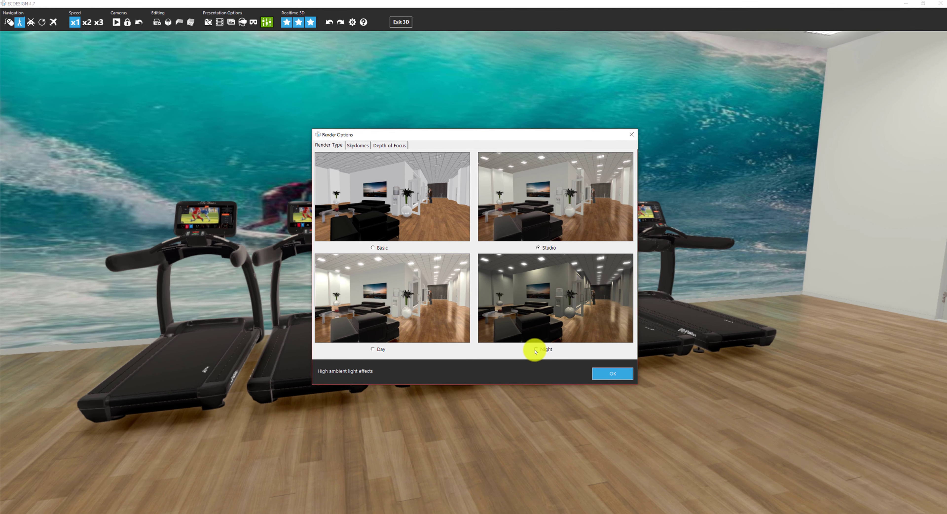
pyautogui.click(536, 350)
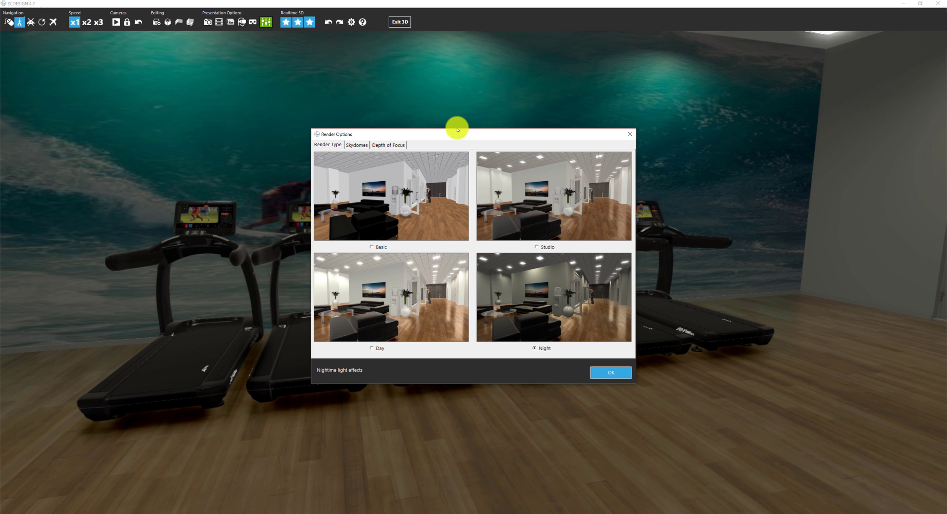
pyautogui.moveTo(499, 133); pyautogui.dragTo(623, 149)
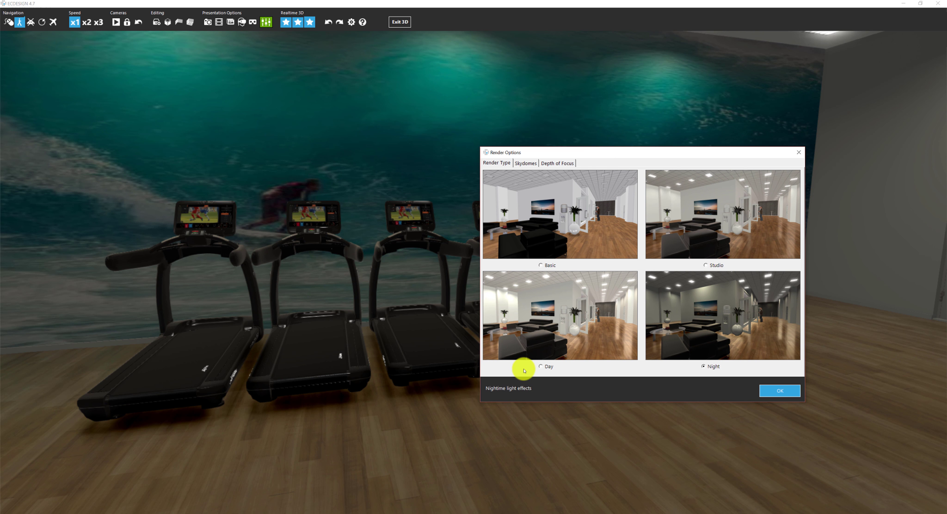
pyautogui.click(540, 367)
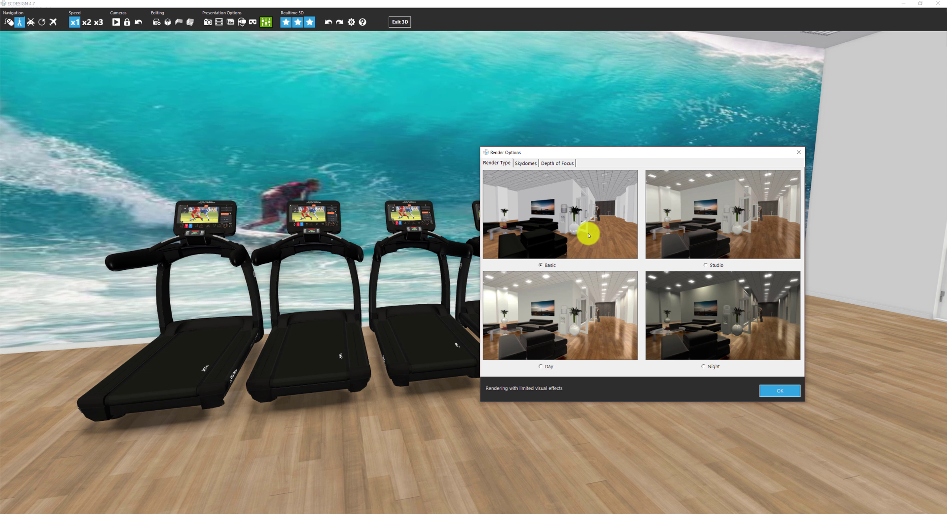
pyautogui.moveTo(323, 381); pyautogui.dragTo(566, 373)
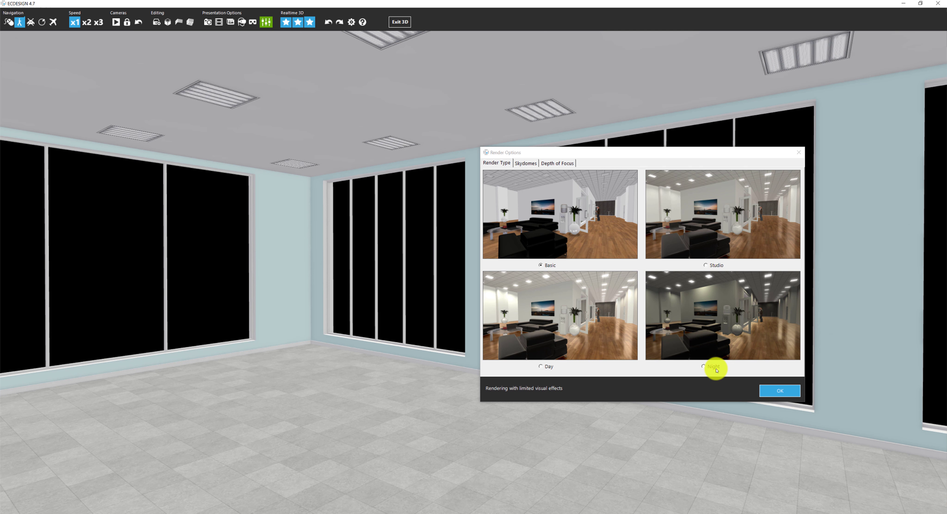
pyautogui.click(540, 368)
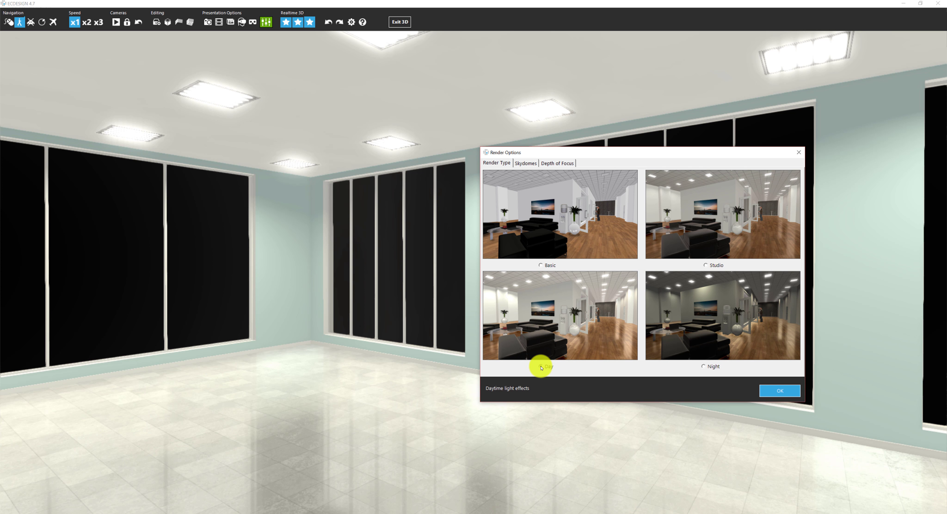
# Try the city skyline skydome, then apply the open parking-lot skydome with the sun outside the room's windows
pyautogui.click(527, 165)
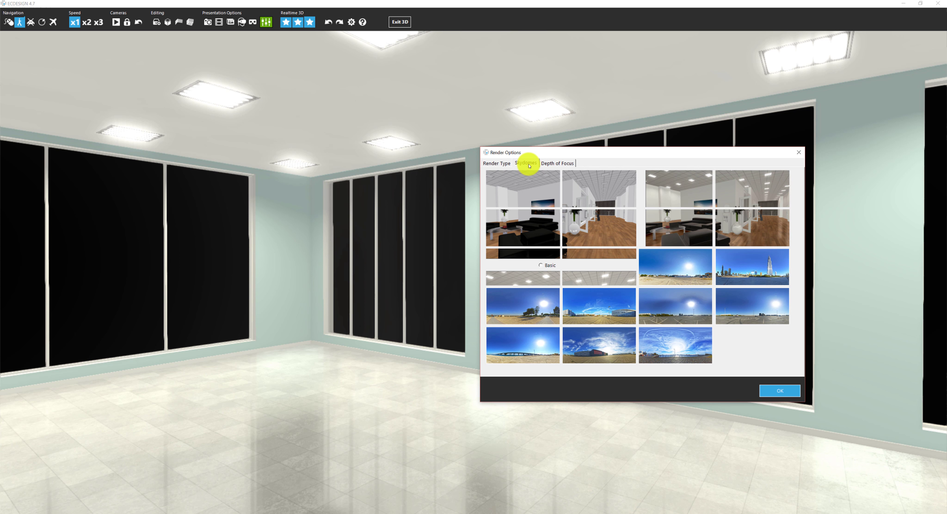
pyautogui.click(676, 260)
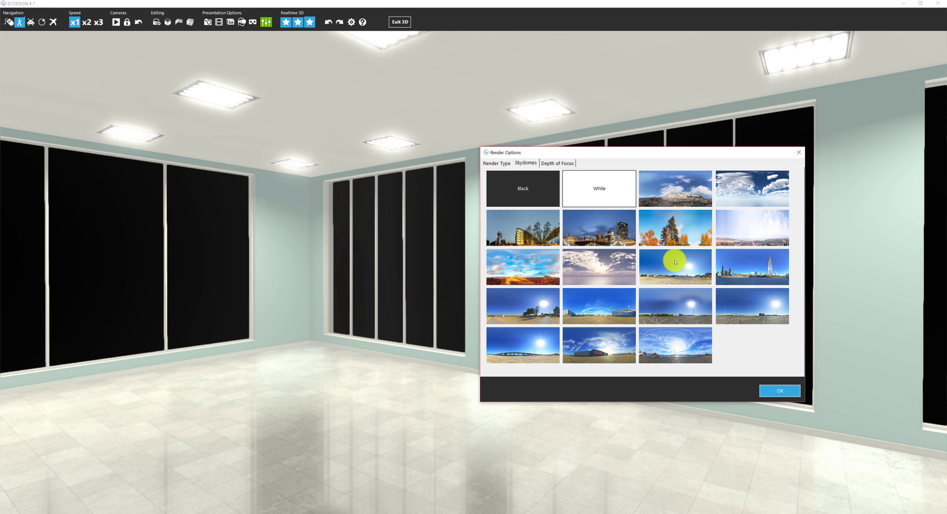
pyautogui.click(752, 275)
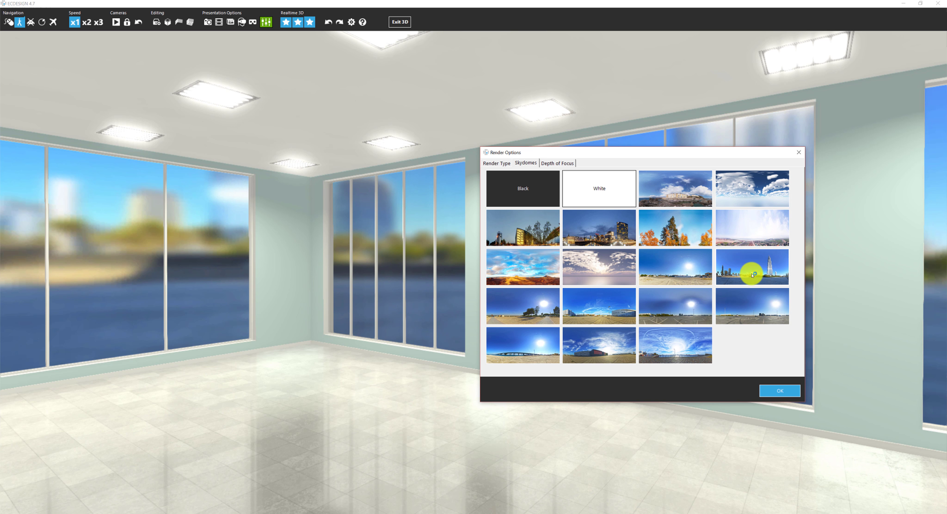
pyautogui.click(749, 311)
pyautogui.click(773, 390)
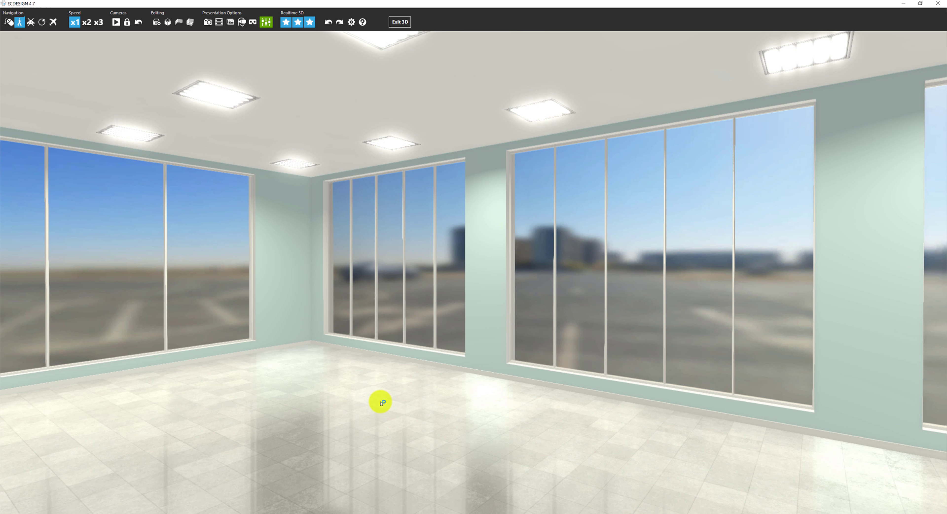
pyautogui.moveTo(382, 403); pyautogui.dragTo(361, 404)
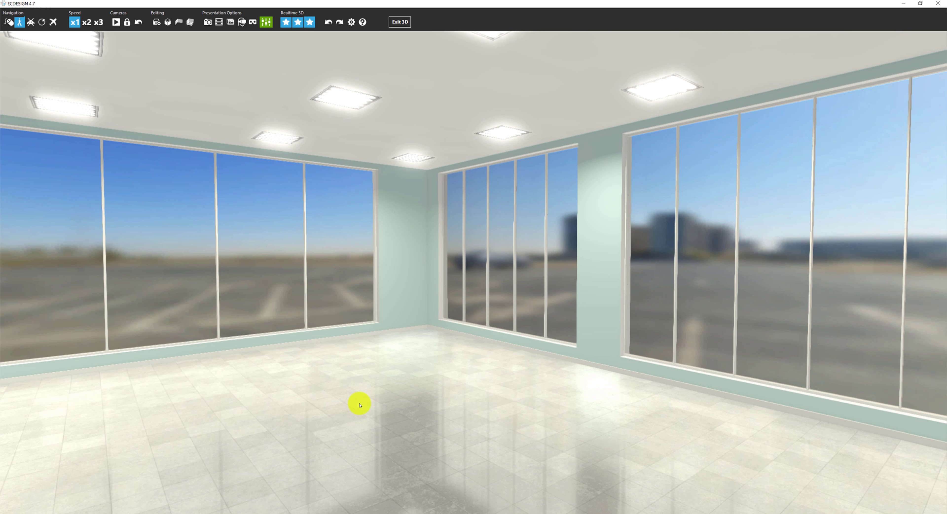
# Review the available skydomes, close the render options, and open the clip editor on the treadmill view
pyautogui.click(267, 23)
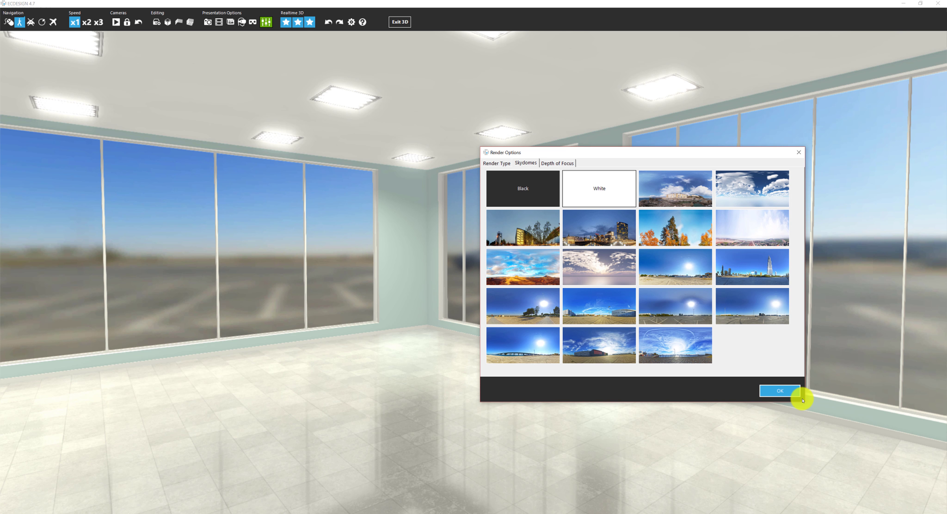
pyautogui.click(782, 392)
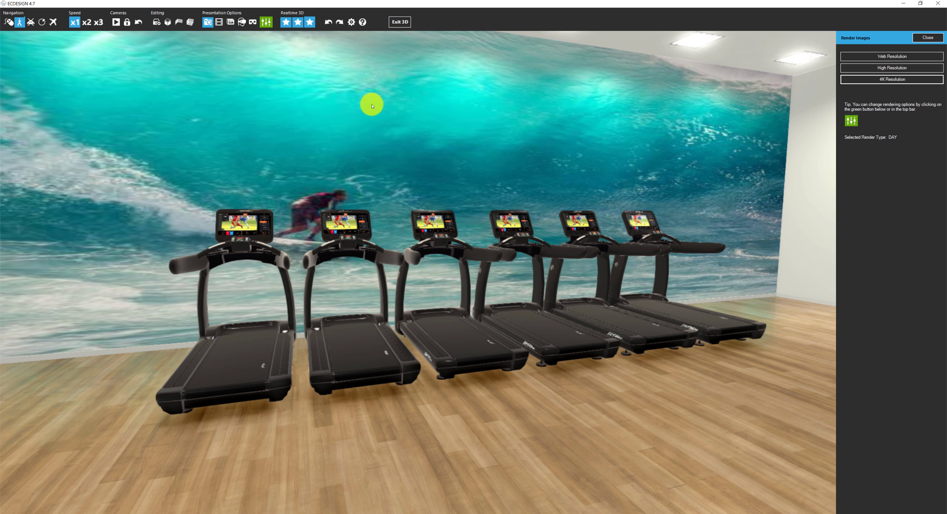
pyautogui.click(219, 24)
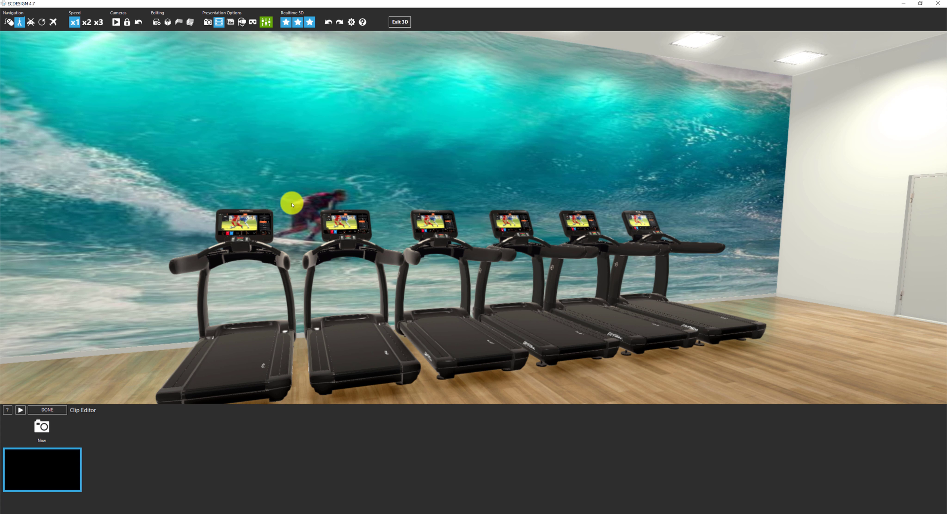
# Create a black-themed PDF presentation named "Gym design sample" with the saved company information, all five 3D views and the parts list
pyautogui.click(230, 23)
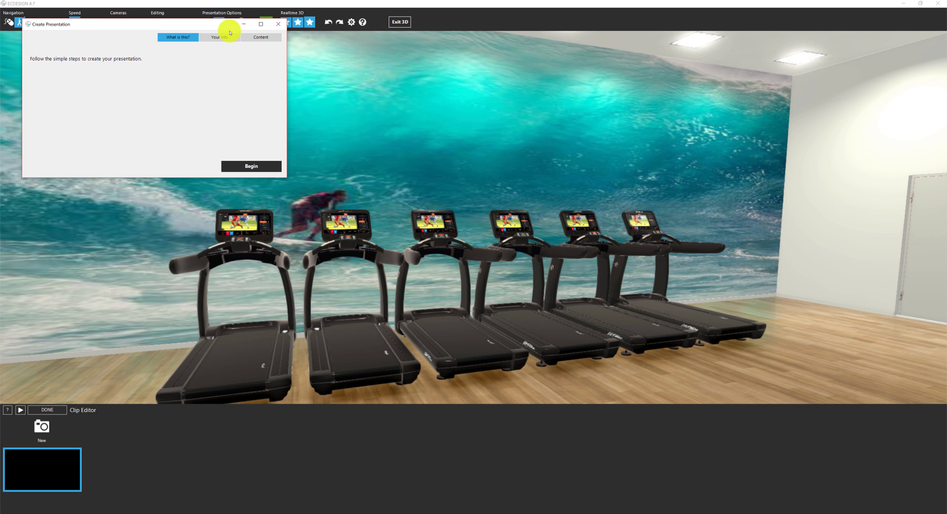
pyautogui.click(251, 167)
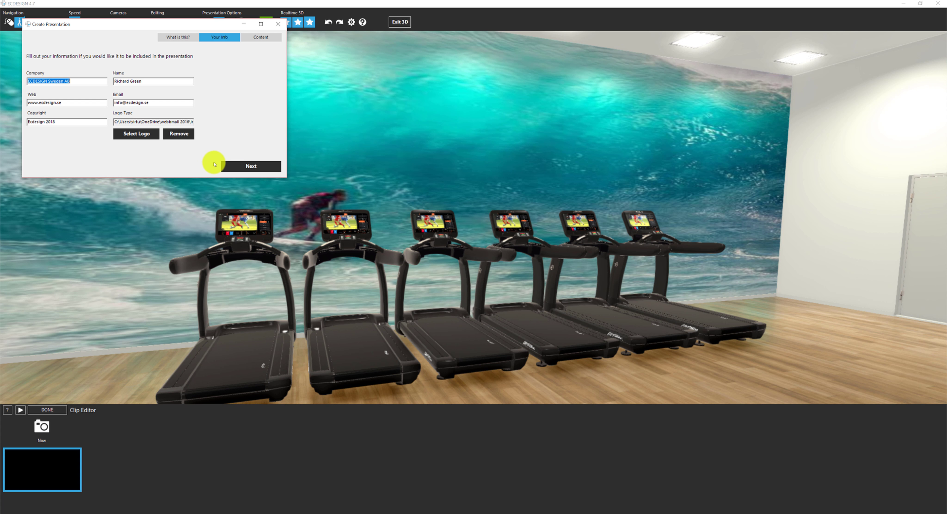
pyautogui.click(250, 168)
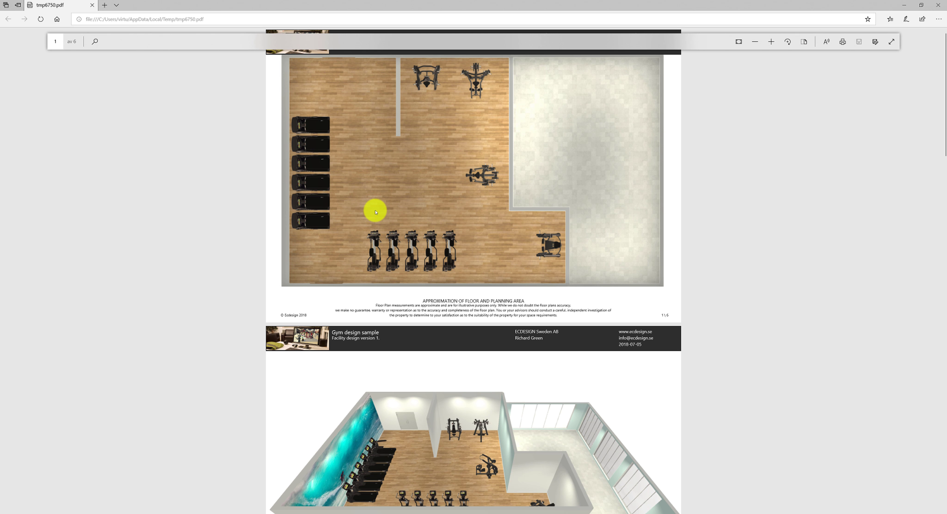
# Examine the presentation PDF's floor plan, 3D views and equipment quantity list, then close the PDF and the presentation setup
pyautogui.scroll(-2, 375, 233)
pyautogui.scroll(-10, 375, 233)
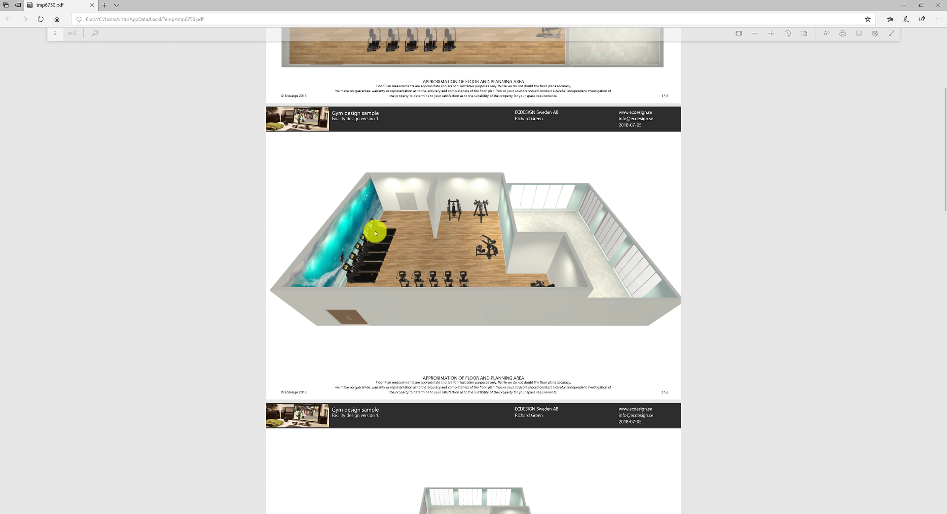
pyautogui.scroll(-8, 376, 233)
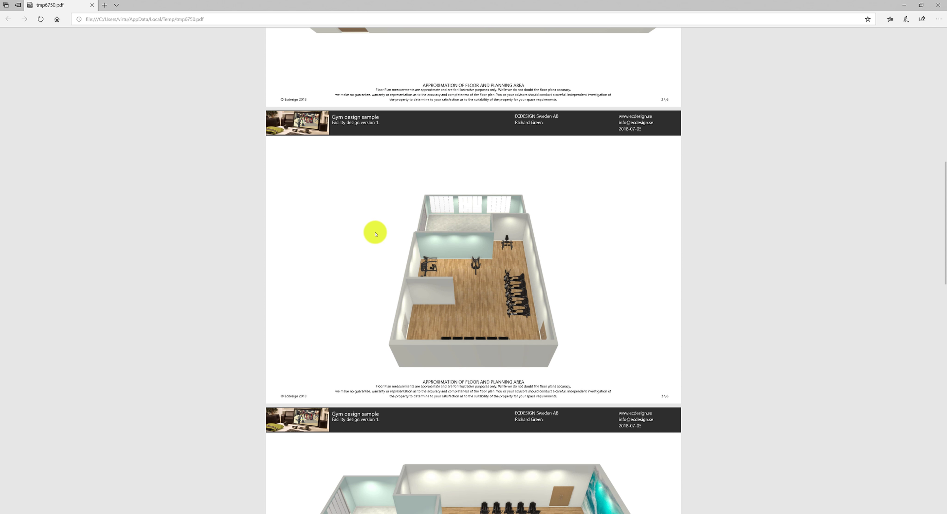
pyautogui.scroll(-8, 375, 235)
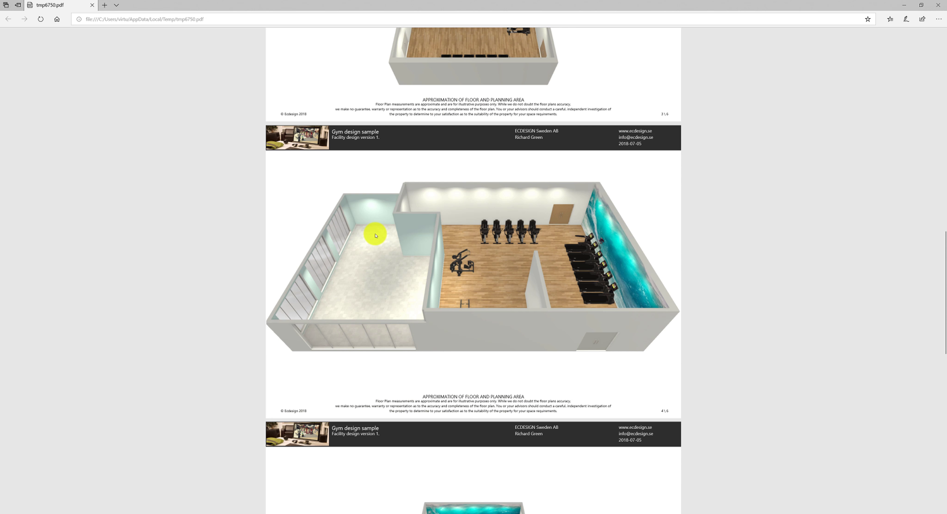
pyautogui.scroll(-5, 376, 235)
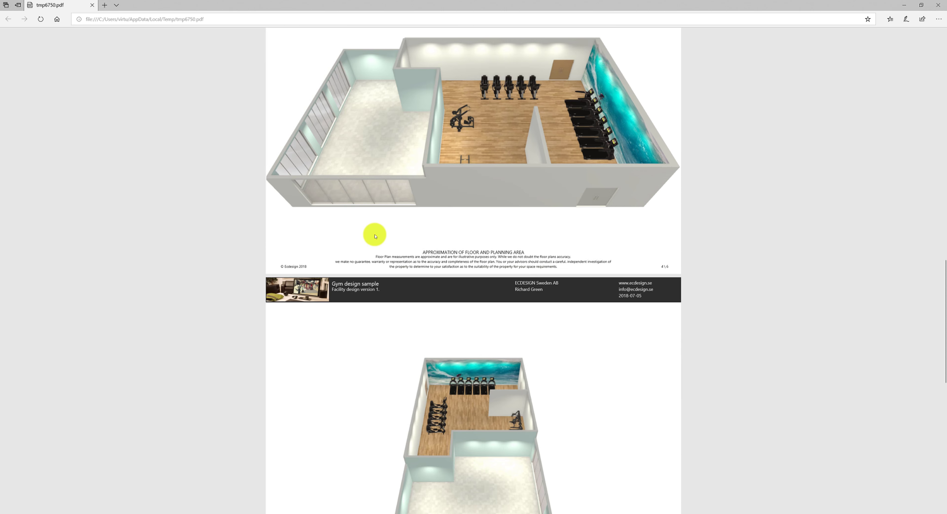
pyautogui.scroll(-5, 371, 230)
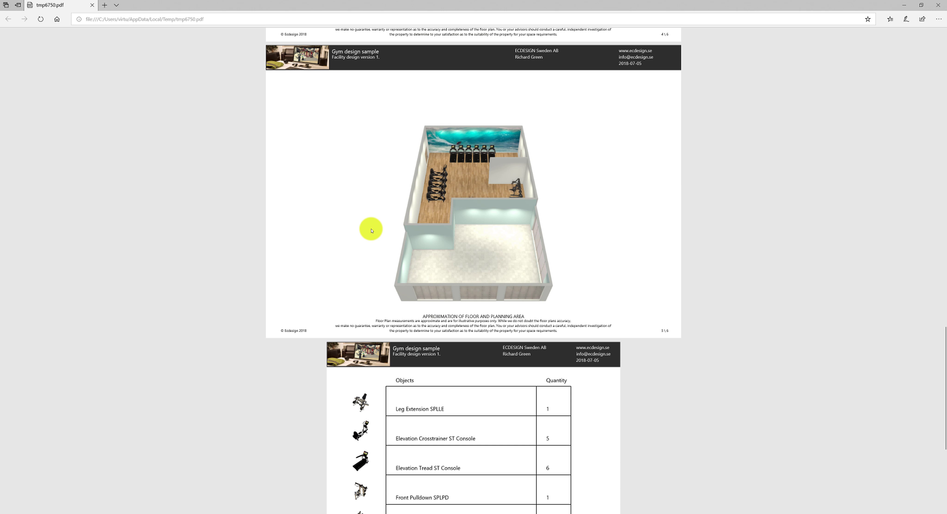
pyautogui.scroll(-3, 370, 228)
pyautogui.scroll(-2, 379, 273)
pyautogui.scroll(-3, 378, 276)
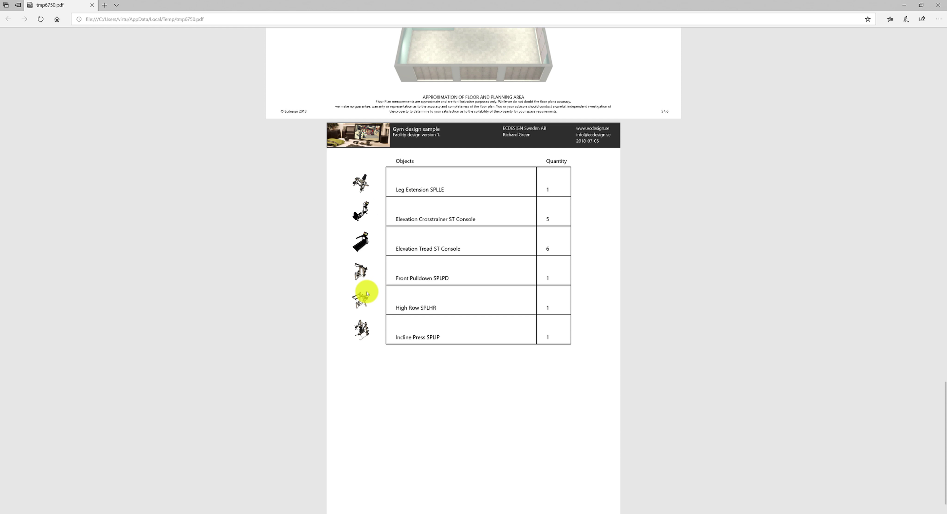
pyautogui.scroll(10, 367, 294)
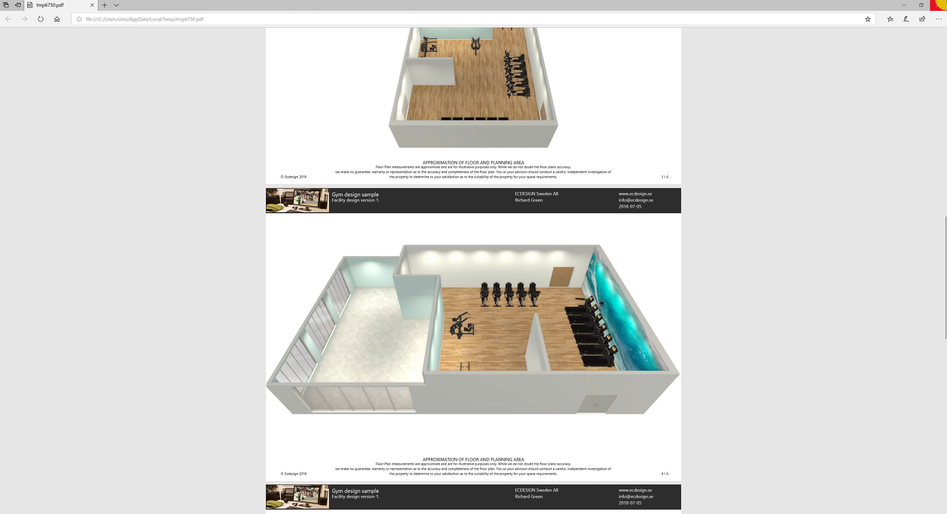
pyautogui.click(940, 5)
pyautogui.click(282, 28)
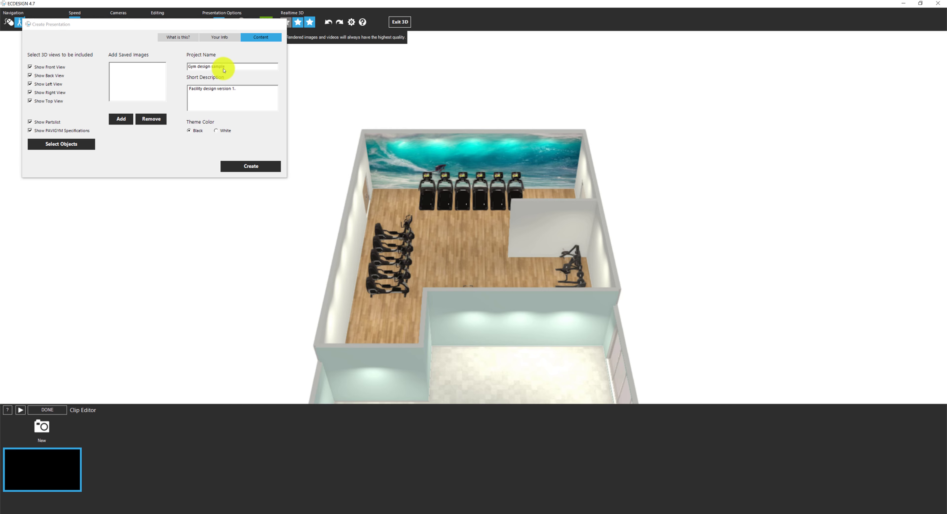